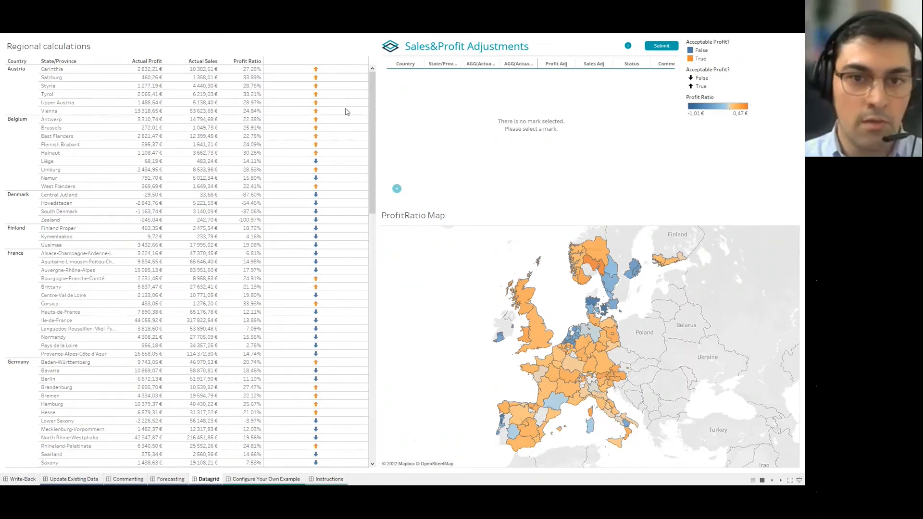
# Select Antwerp's mark in the Regional calculations table to filter the adjustments panel to it.
pyautogui.moveTo(298, 69); pyautogui.dragTo(321, 244)
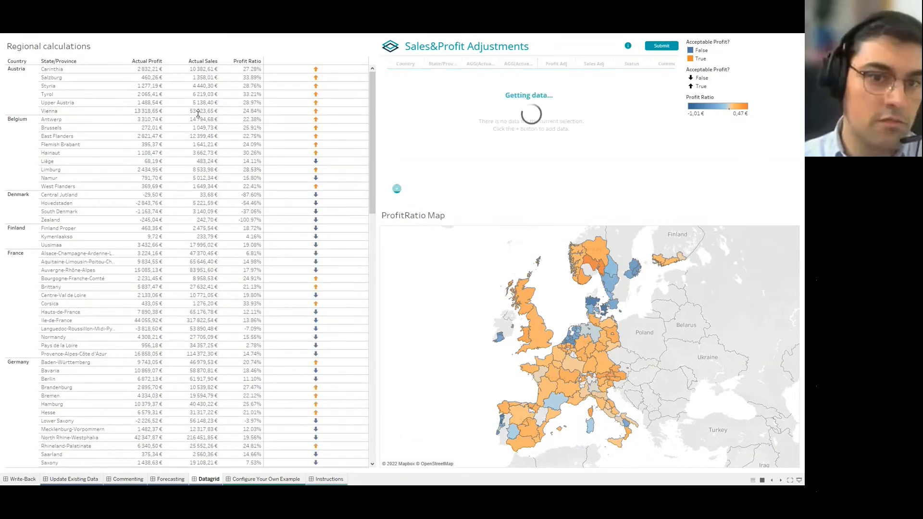
pyautogui.click(315, 120)
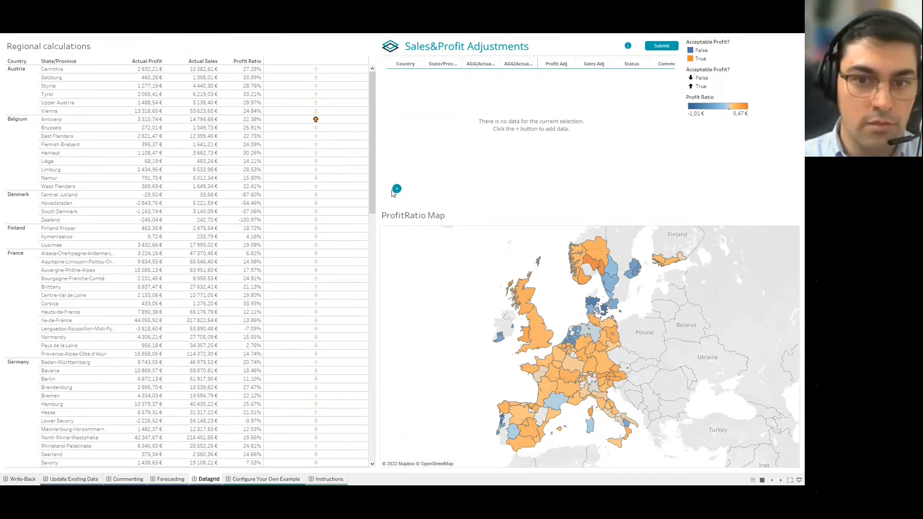
# Add an Antwerp adjustment row with Profit Adj 5000 and Sales Adj 15000.
pyautogui.click(396, 190)
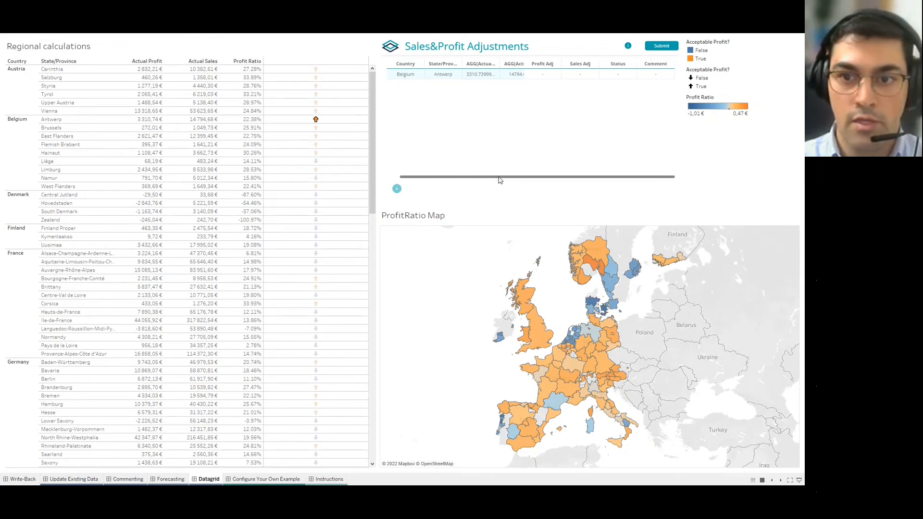
pyautogui.moveTo(472, 177); pyautogui.dragTo(479, 177)
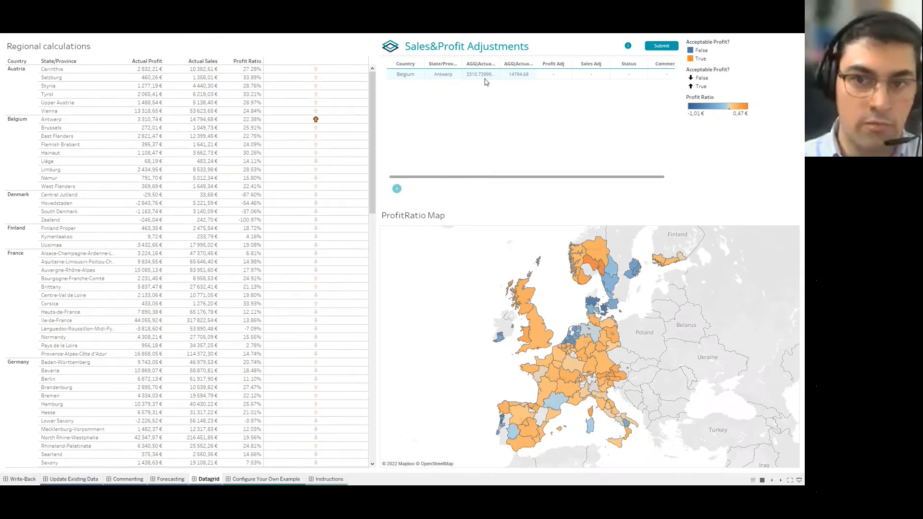
pyautogui.moveTo(522, 177); pyautogui.dragTo(552, 179)
pyautogui.click(550, 74)
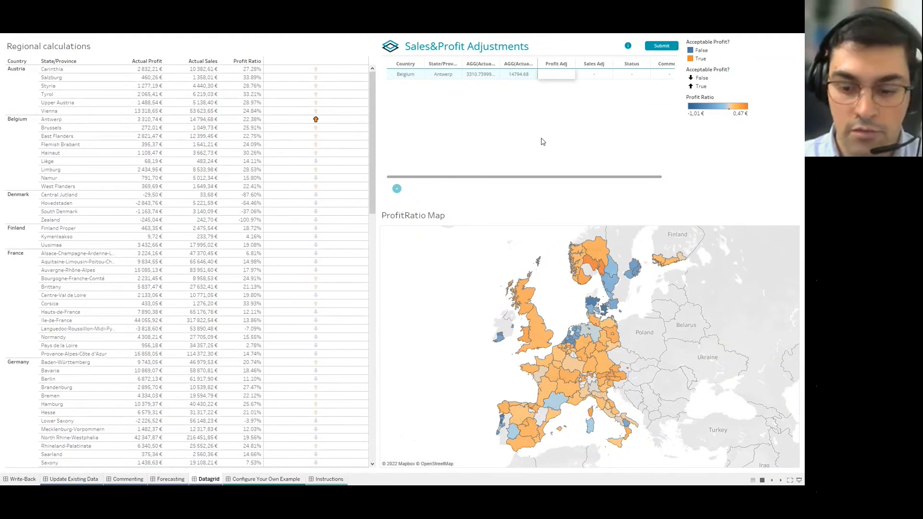
pyautogui.write('5000')
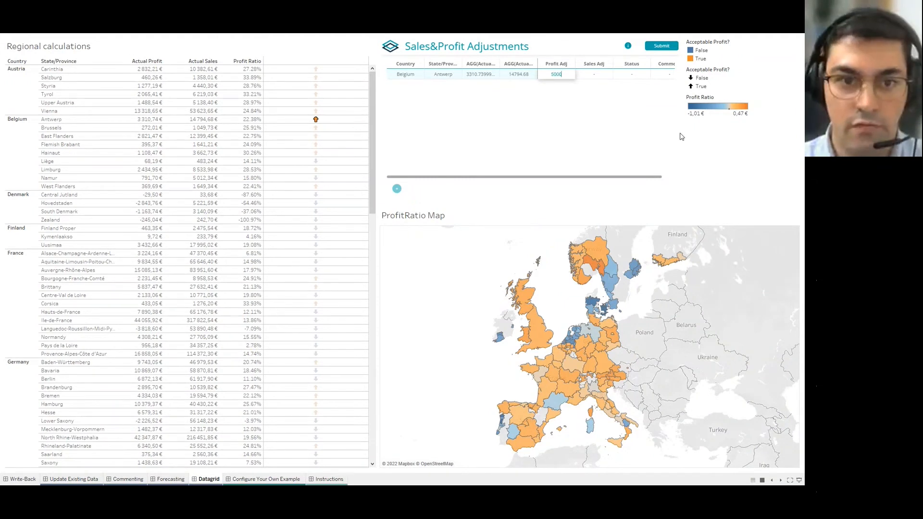
pyautogui.click(596, 75)
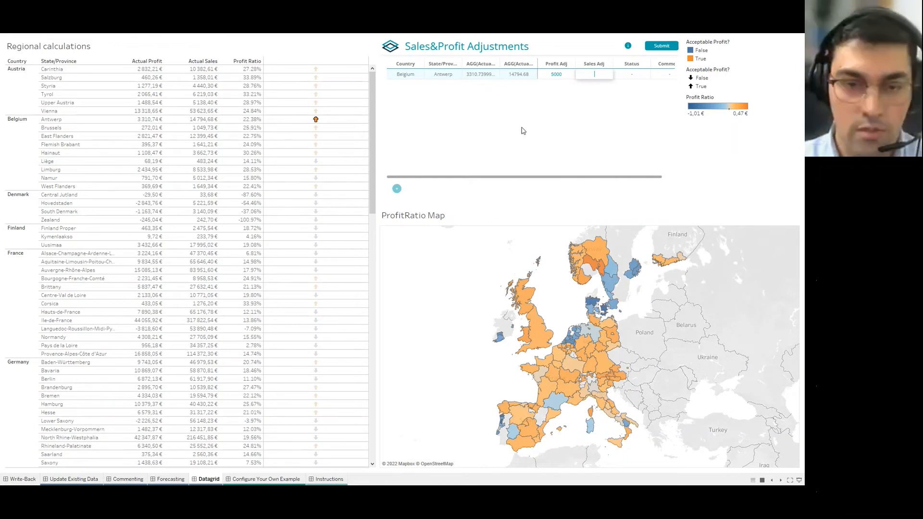
pyautogui.write('15')
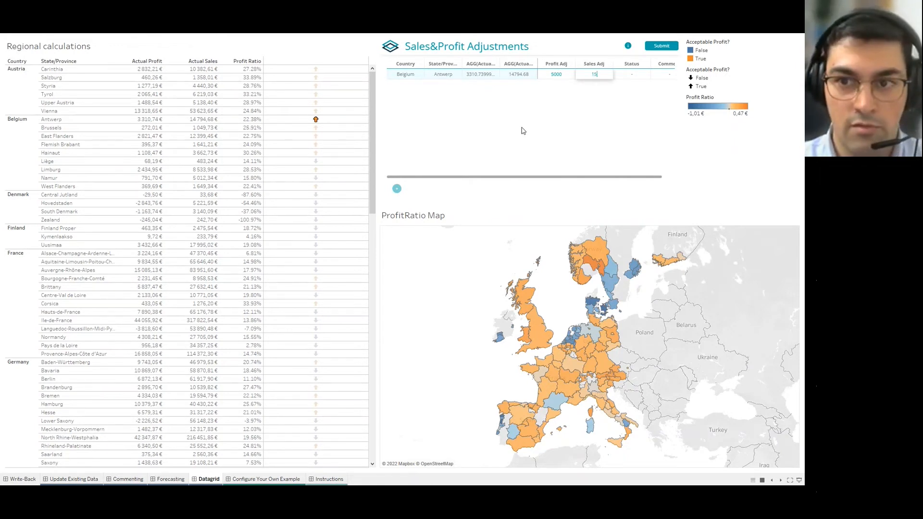
pyautogui.write('000')
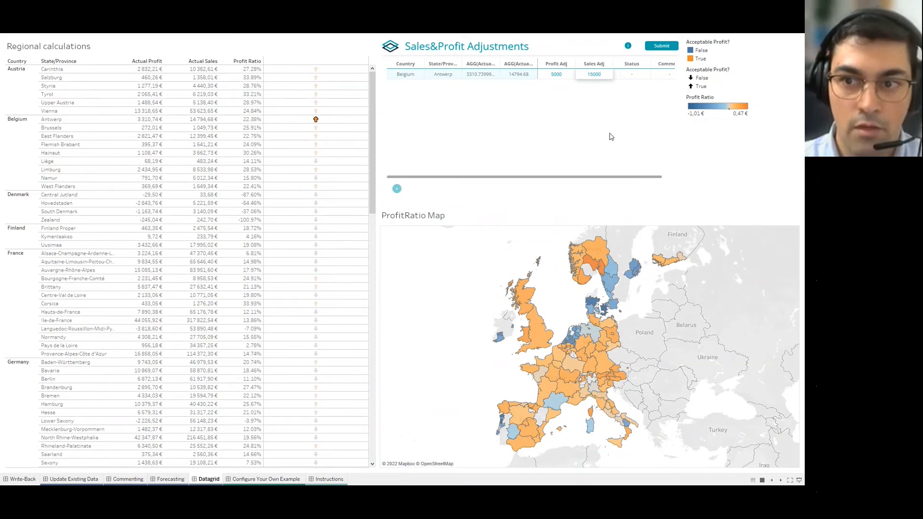
# Set the row's status to Draft, comment 'We are in a Webinar', and submit it.
pyautogui.click(633, 74)
pyautogui.click(641, 74)
pyautogui.click(633, 88)
pyautogui.moveTo(629, 180); pyautogui.dragTo(642, 180)
pyautogui.click(663, 76)
pyautogui.write('We')
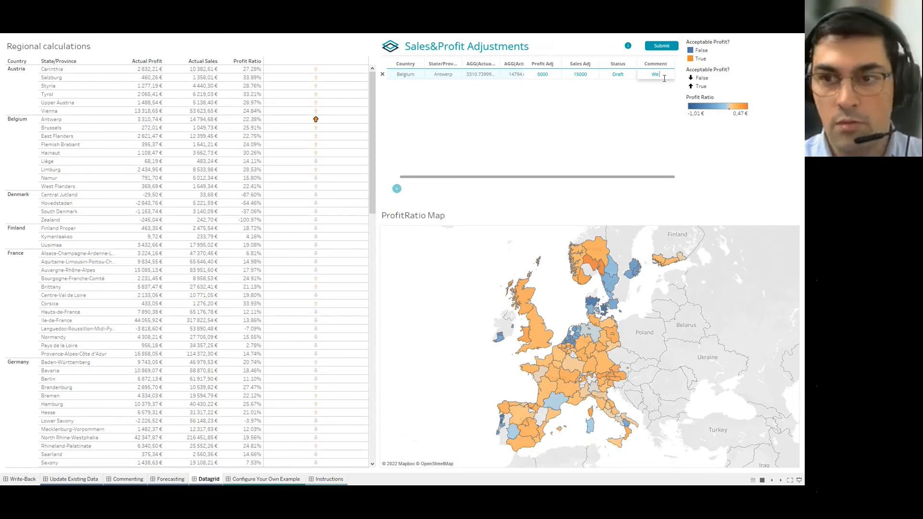
pyautogui.write(' are in')
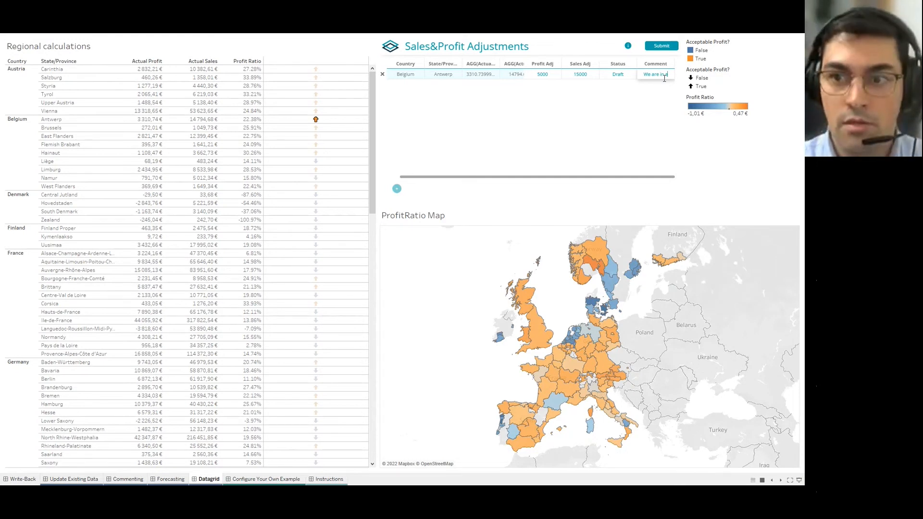
pyautogui.write(' a Webinar')
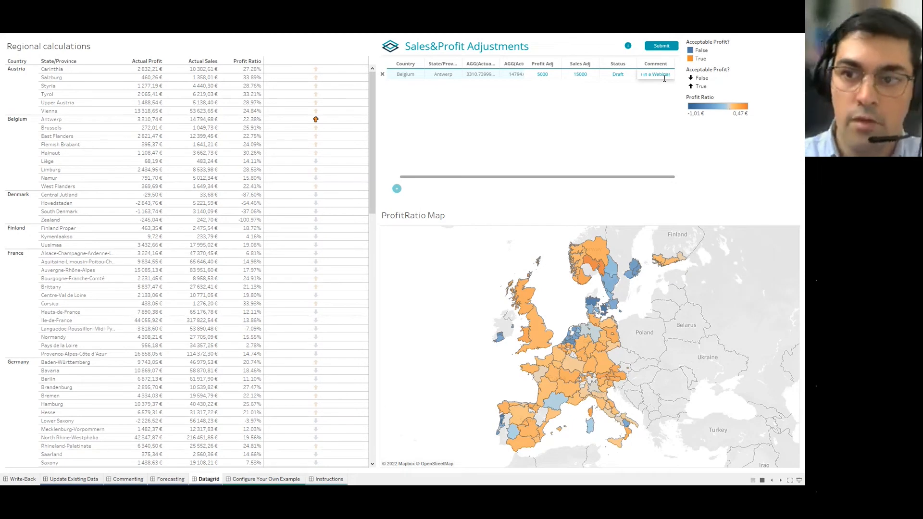
pyautogui.click(660, 47)
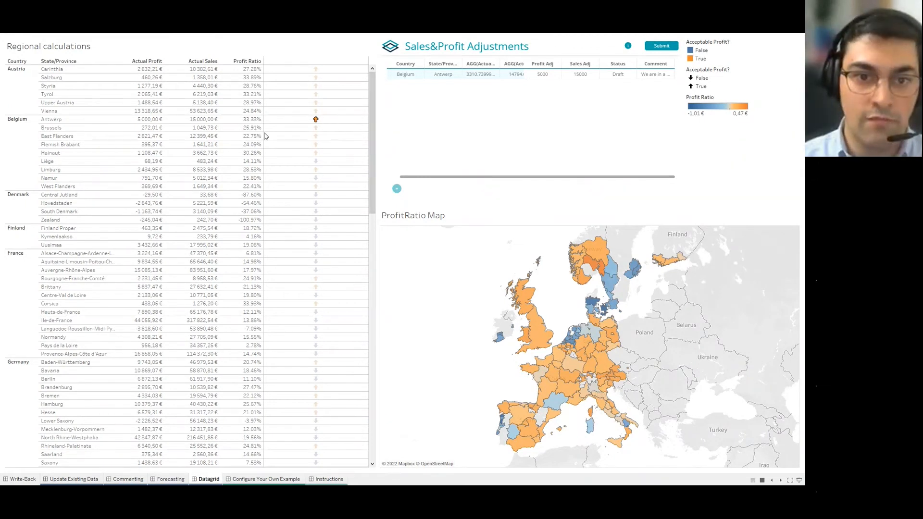
# Clear the Antwerp selection and marquee-select a group of Austrian and Belgian regions.
pyautogui.click(338, 143)
pyautogui.moveTo(294, 87); pyautogui.dragTo(330, 158)
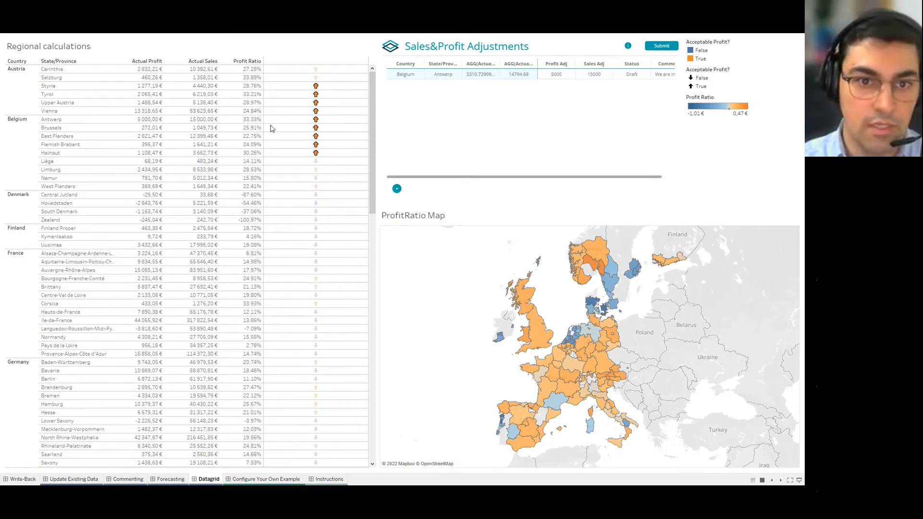
# Deselect Antwerp, then enter Styria profit 1534, sales 14842 and Tyrol profit 4536, sales 45778.
pyautogui.keyDown('ctrl'); pyautogui.click(316, 121); pyautogui.keyUp('ctrl')
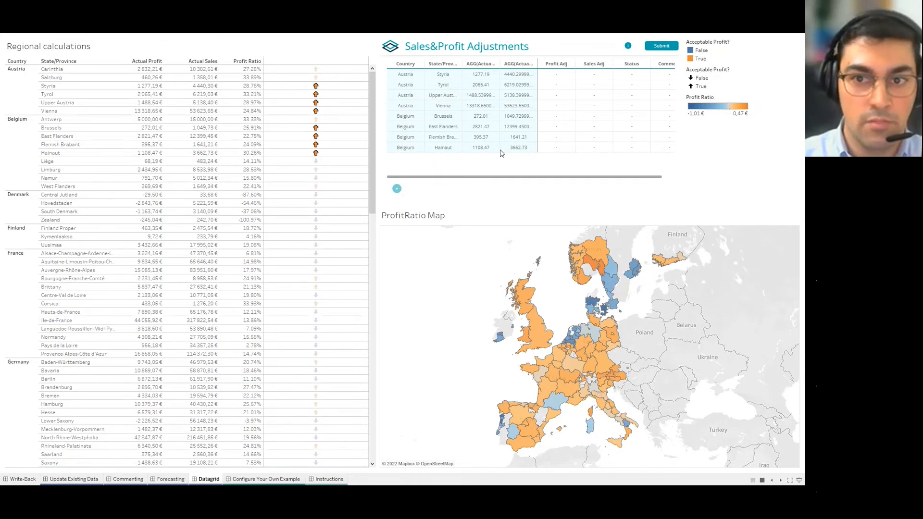
pyautogui.click(557, 75)
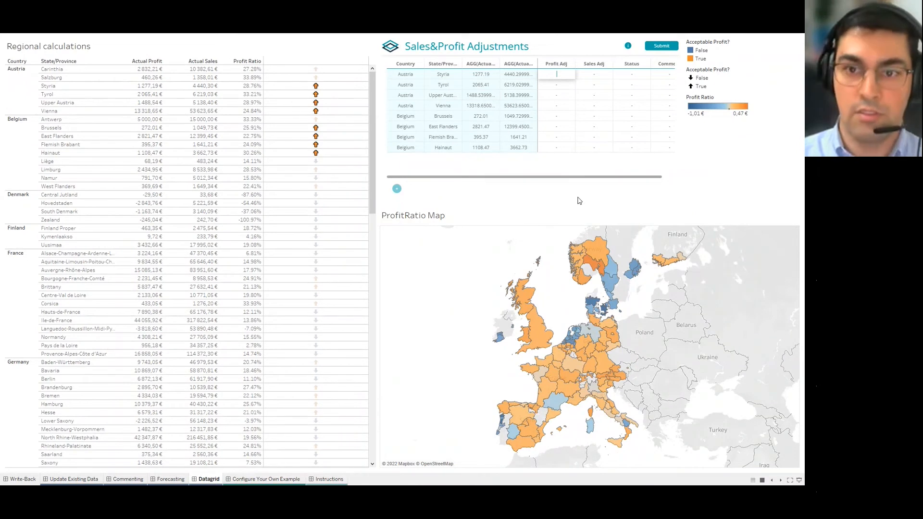
pyautogui.write('34')
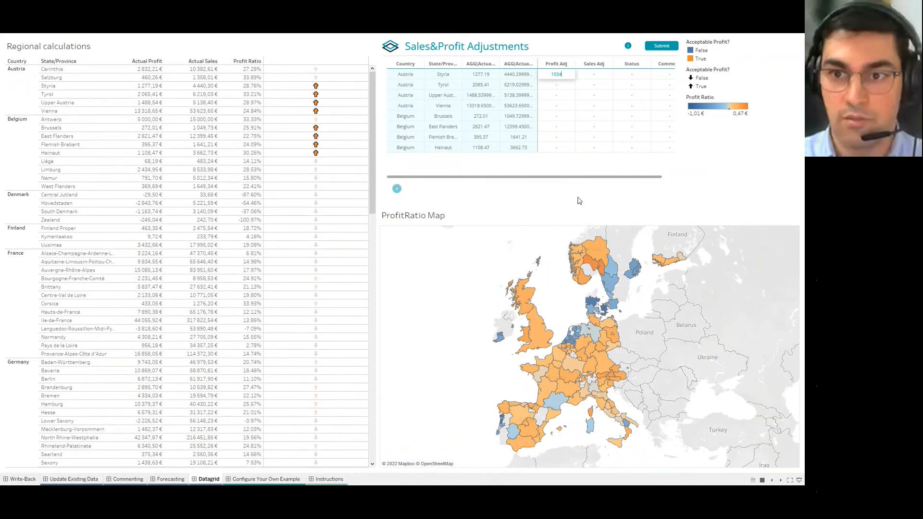
pyautogui.click(594, 75)
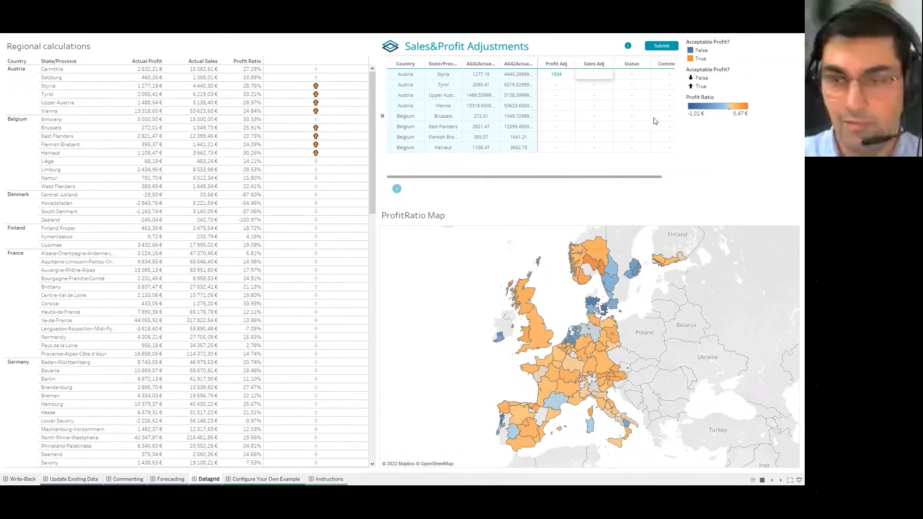
pyautogui.write('148')
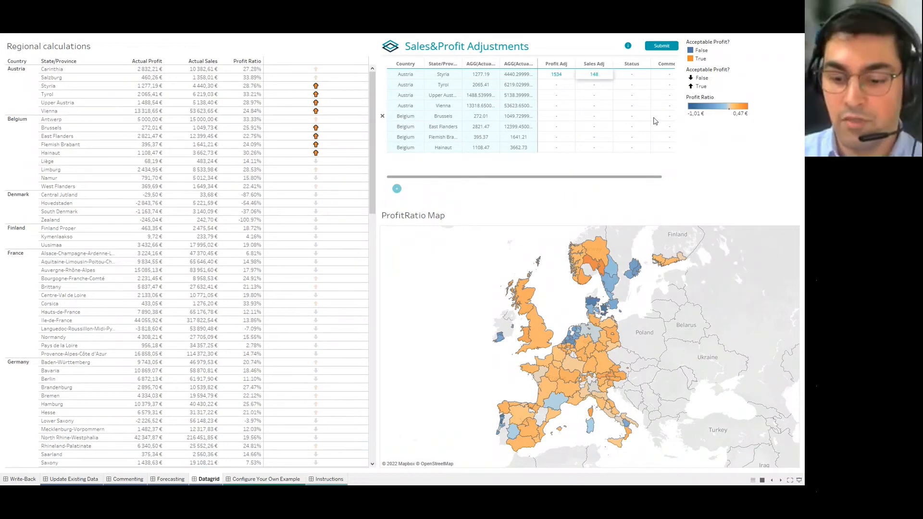
pyautogui.write('42')
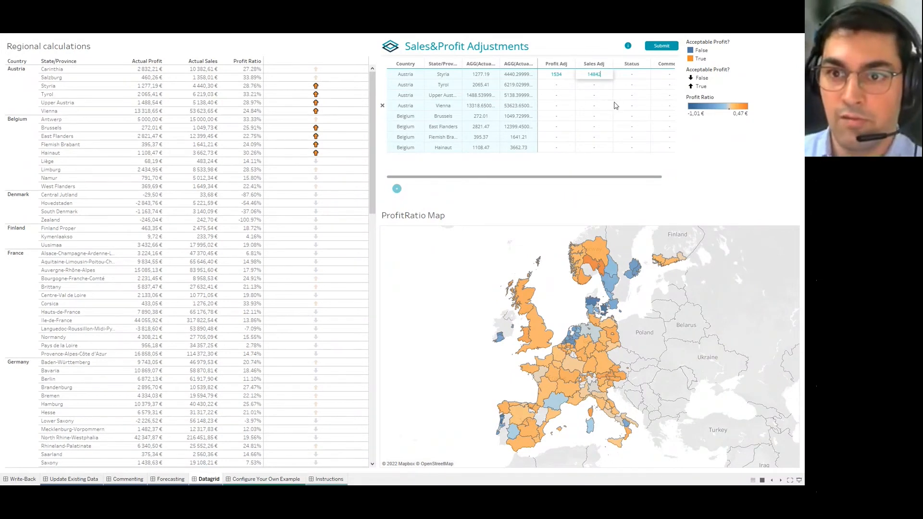
pyautogui.click(566, 85)
pyautogui.write('4536')
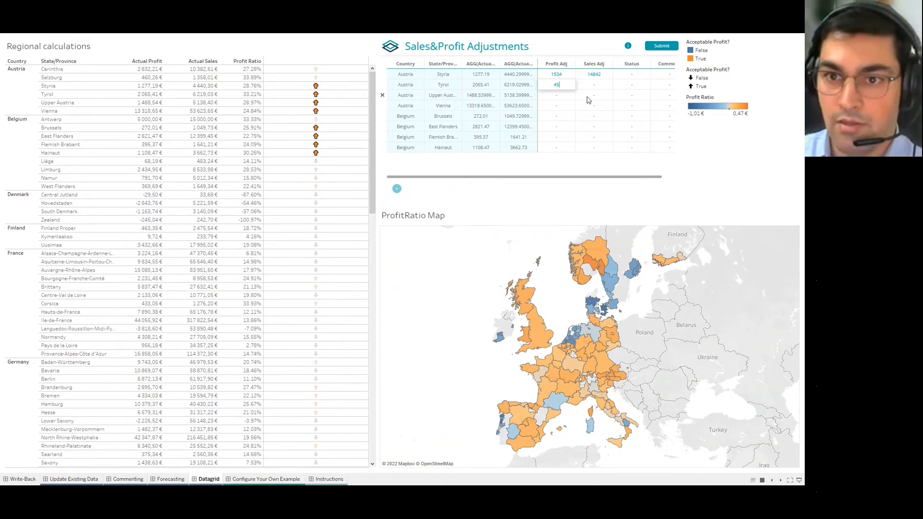
pyautogui.click(597, 88)
pyautogui.write('45778')
pyautogui.press('Tab')
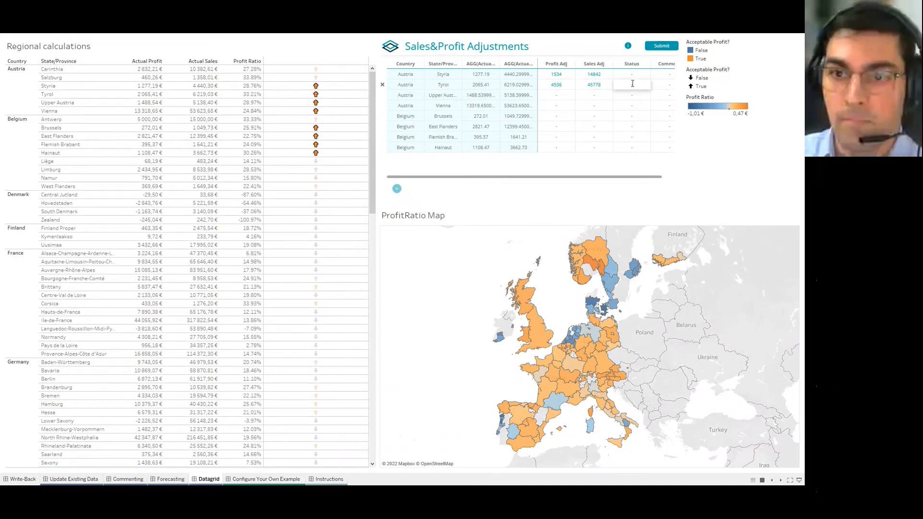
# Set both Styria's and Tyrol's status to Draft.
pyautogui.click(633, 74)
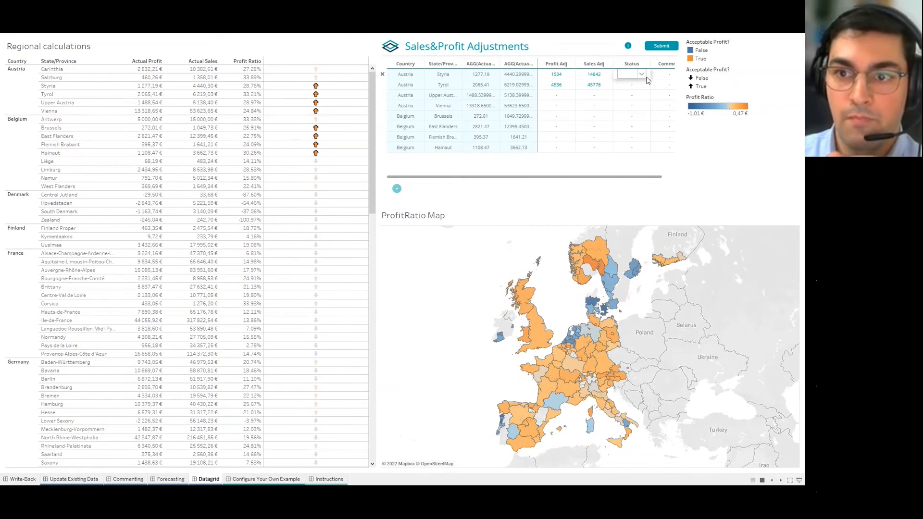
pyautogui.click(641, 75)
pyautogui.click(637, 90)
pyautogui.click(642, 85)
pyautogui.click(642, 85)
pyautogui.click(639, 100)
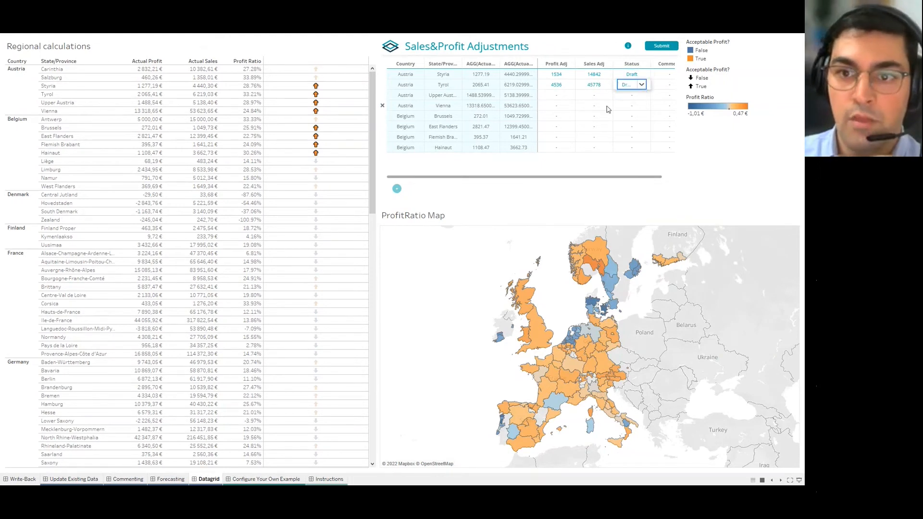
pyautogui.click(560, 96)
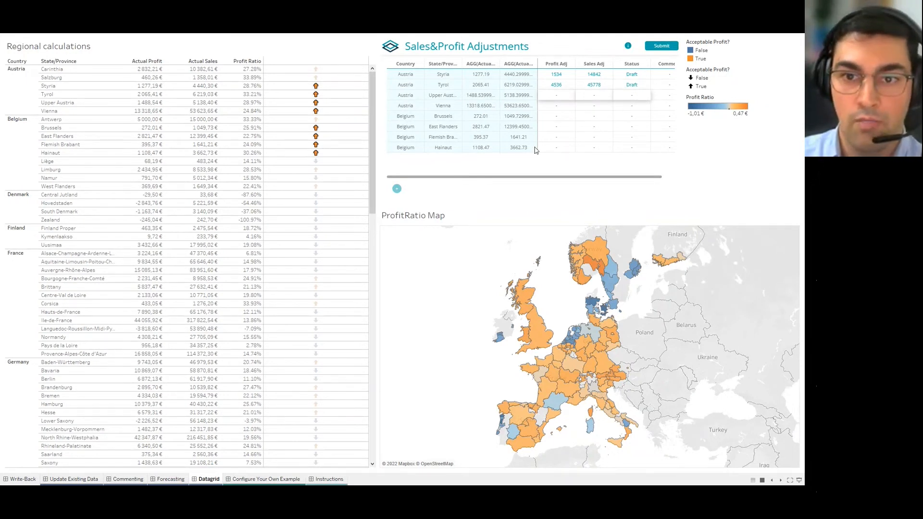
# Delete the East Flanders and Flemish Brabant rows and submit the Styria and Tyrol adjustments.
pyautogui.click(558, 129)
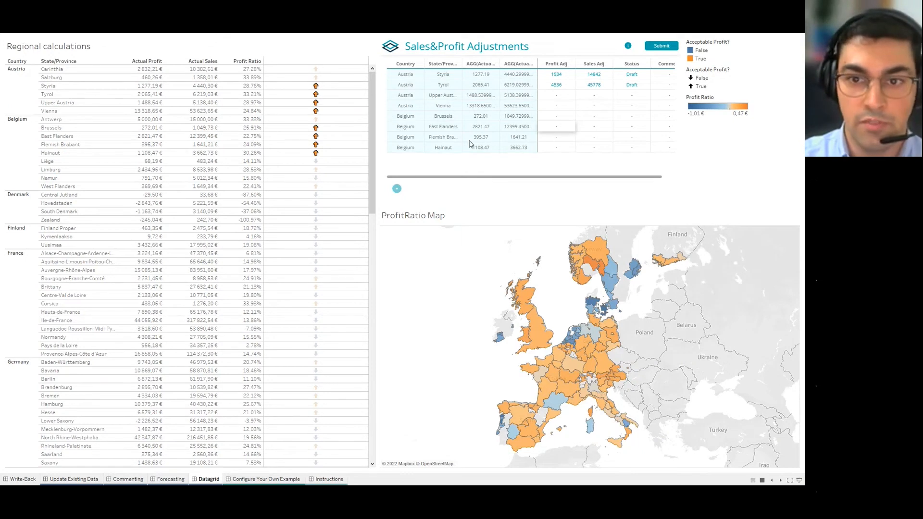
pyautogui.click(382, 138)
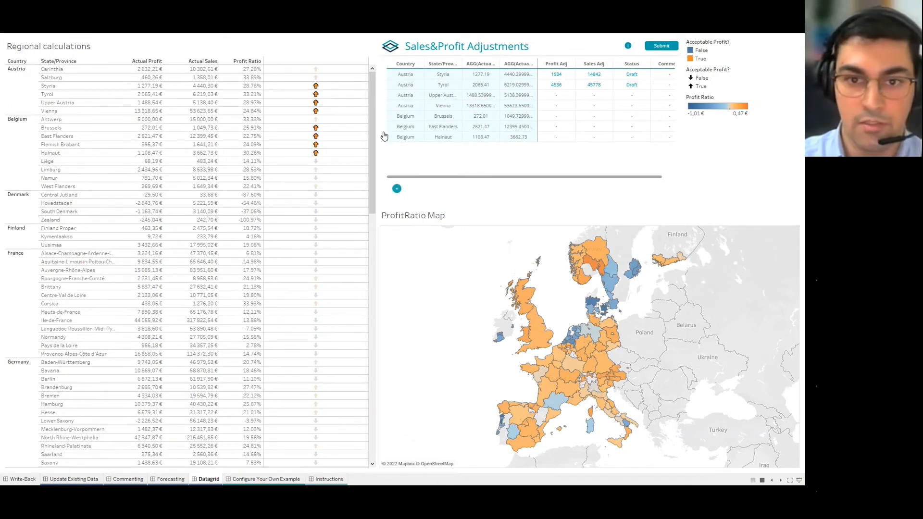
pyautogui.click(383, 128)
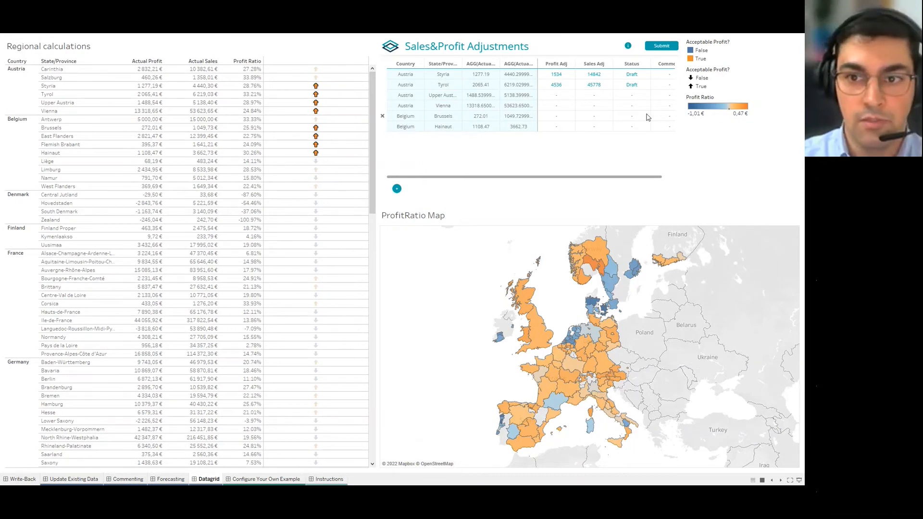
pyautogui.click(661, 46)
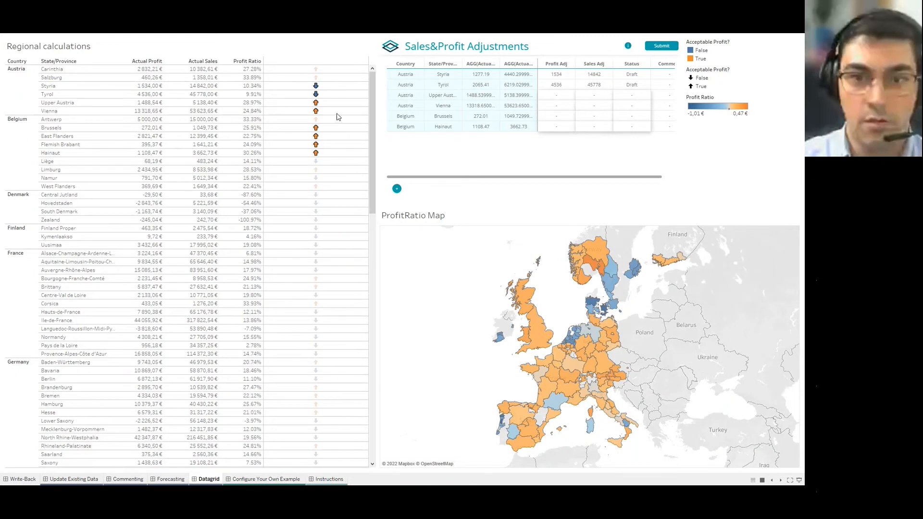
# Clear the region selection and switch to the Update Existing Data dashboard.
pyautogui.click(337, 104)
pyautogui.moveTo(322, 108); pyautogui.dragTo(301, 125)
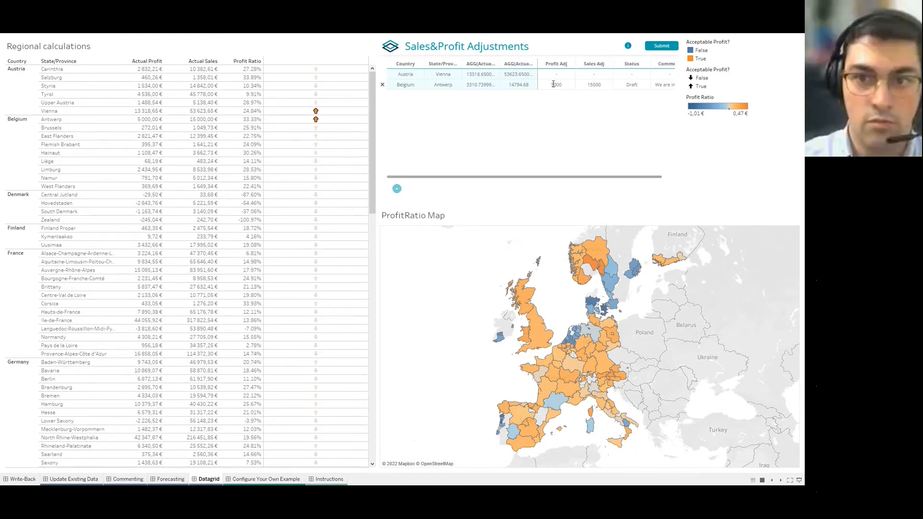
pyautogui.moveTo(329, 103); pyautogui.dragTo(316, 116)
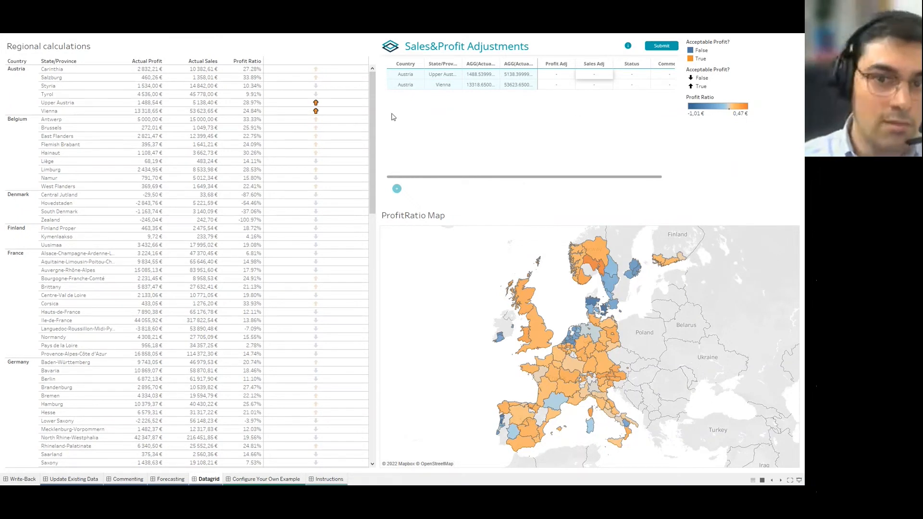
pyautogui.click(316, 102)
pyautogui.click(317, 102)
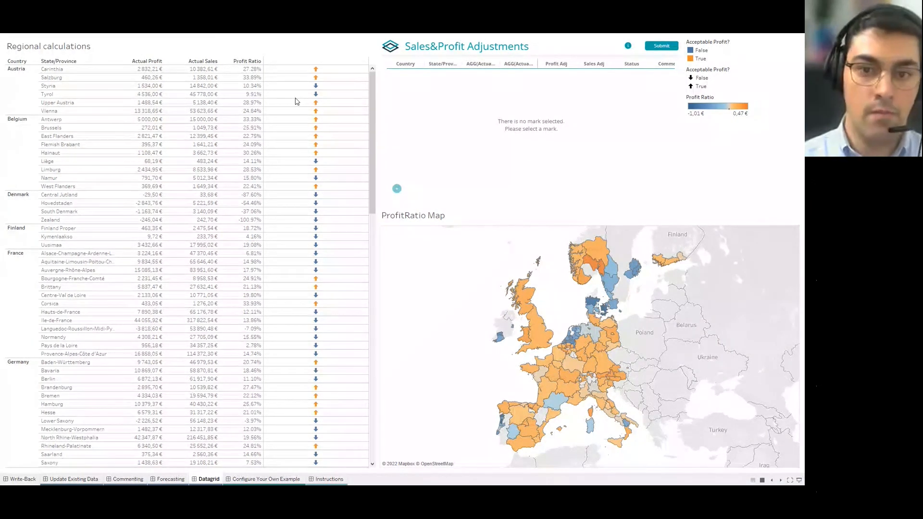
pyautogui.click(72, 481)
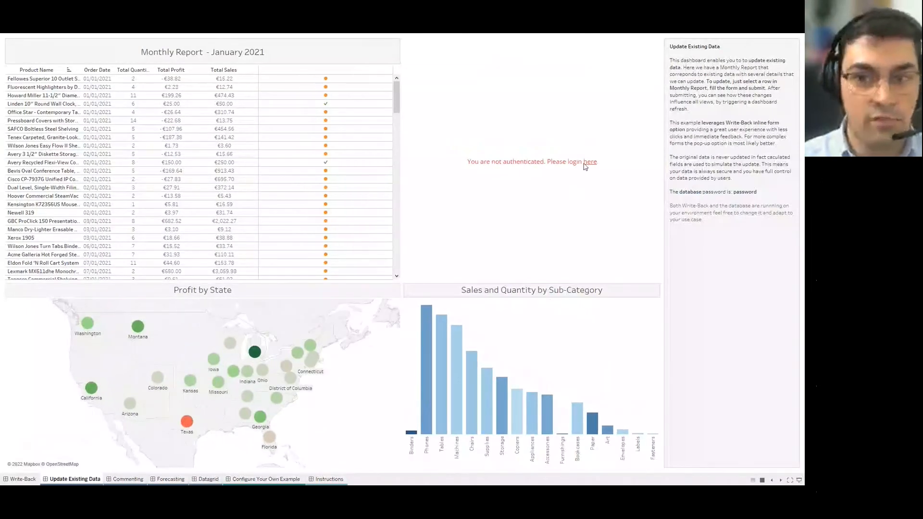
# Log in to the write-back extension and select the five orders dated 2–3 January.
pyautogui.click(584, 164)
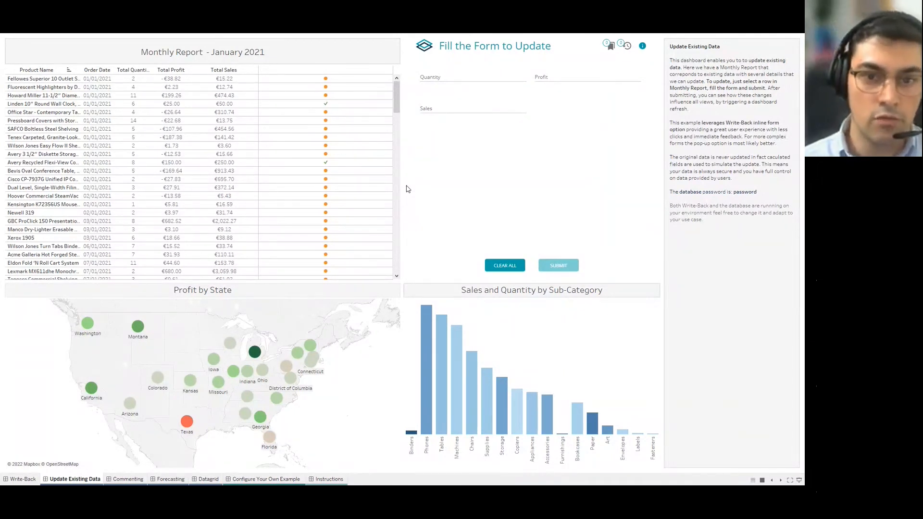
pyautogui.moveTo(359, 191); pyautogui.dragTo(323, 235)
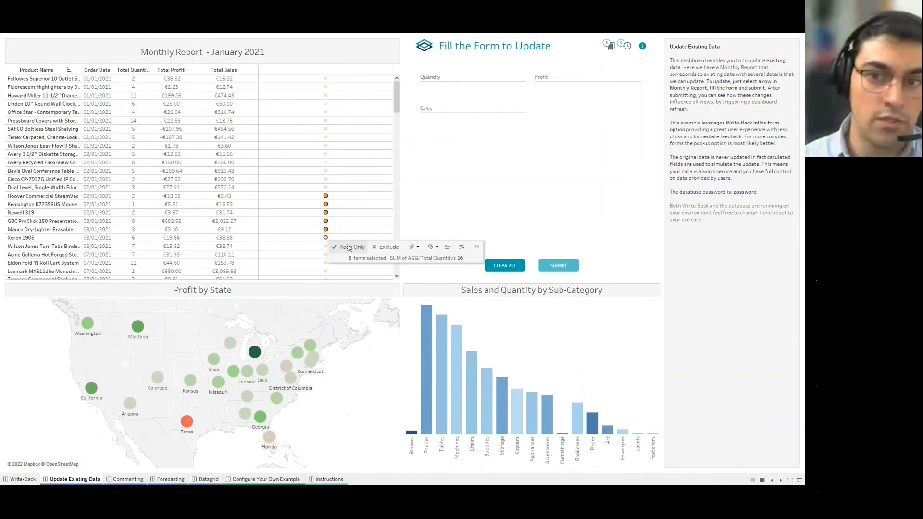
pyautogui.click(611, 46)
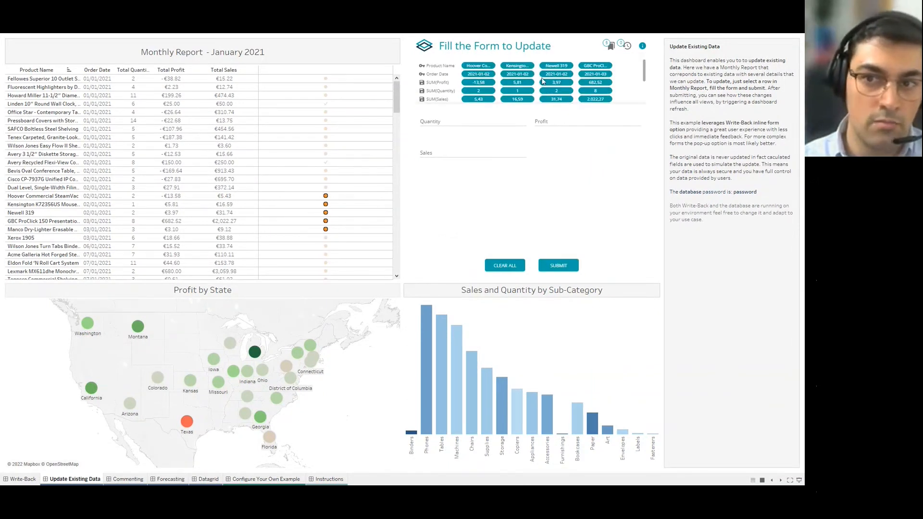
pyautogui.scroll(-1, 578, 95)
pyautogui.scroll(1, 578, 94)
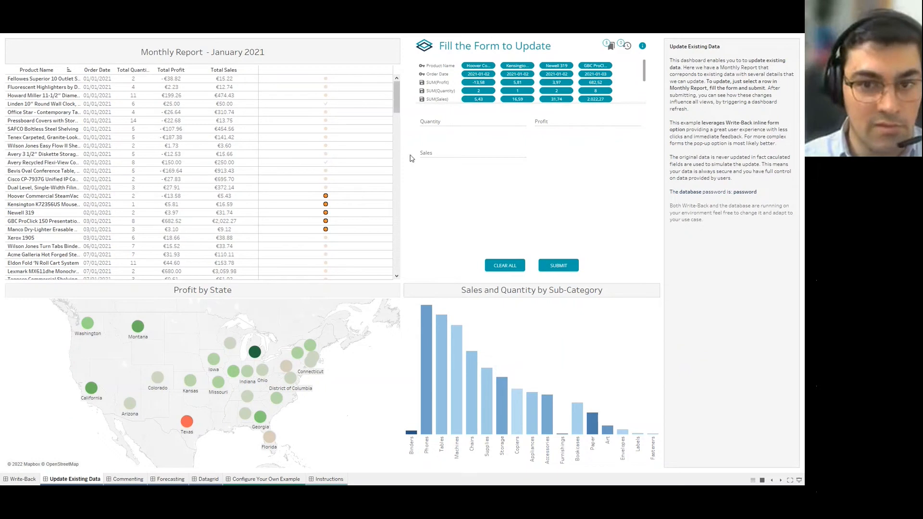
# Update them to quantity 5, profit 15, sales 20 with comment 'Updated values' and submit.
pyautogui.click(431, 121)
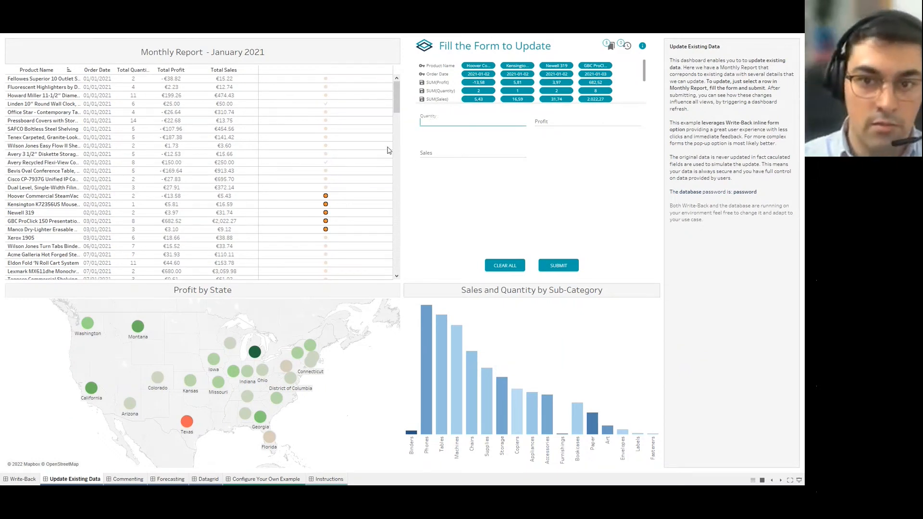
pyautogui.press('Tab')
pyautogui.write('15')
pyautogui.press('Tab')
pyautogui.write('20')
pyautogui.click(445, 186)
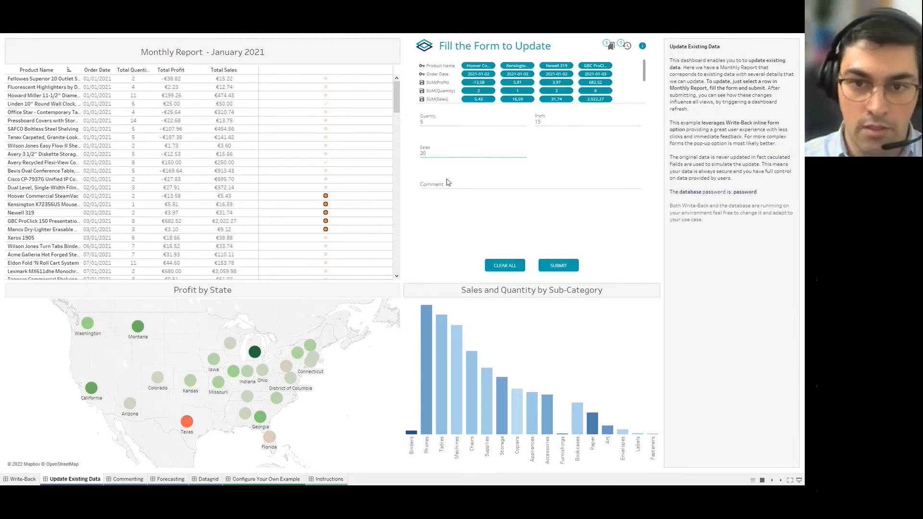
pyautogui.write('N')
pyautogui.write('Updated values')
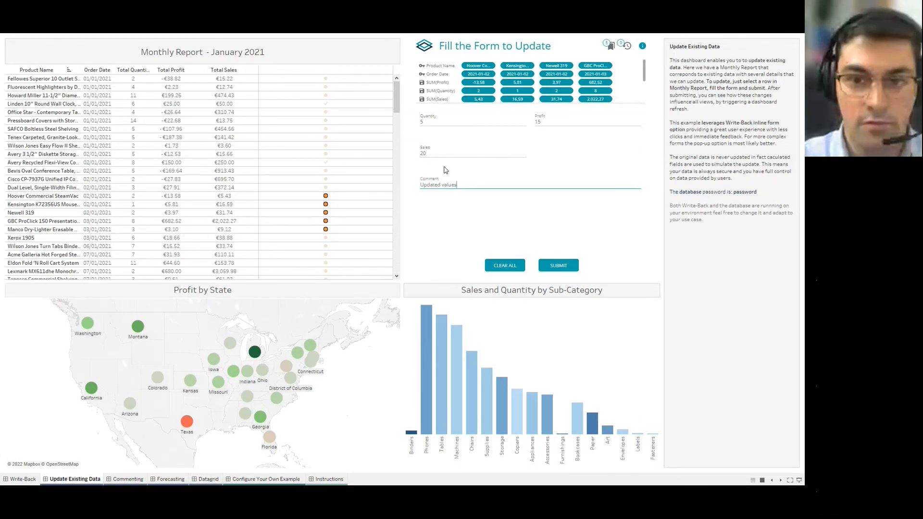
pyautogui.click(549, 268)
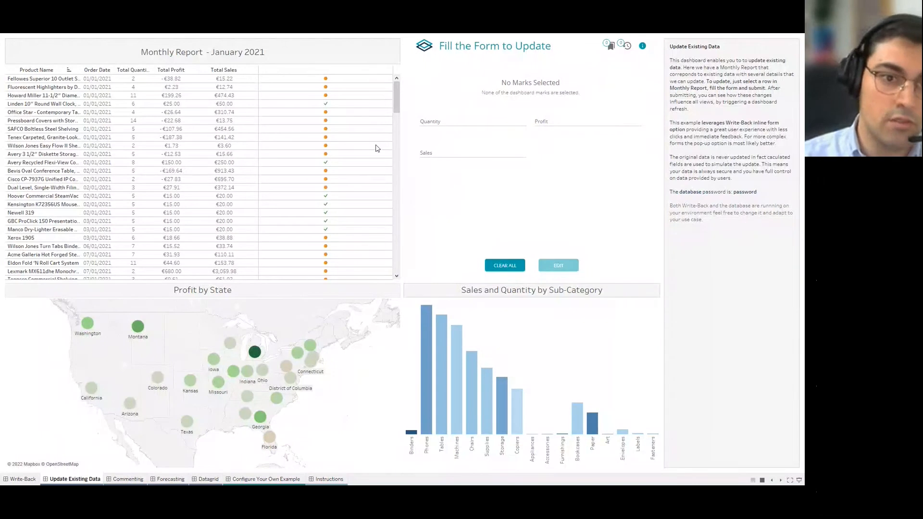
# Check the refreshed order rows, then switch to the Commenting dashboard.
pyautogui.moveTo(337, 127); pyautogui.dragTo(329, 135)
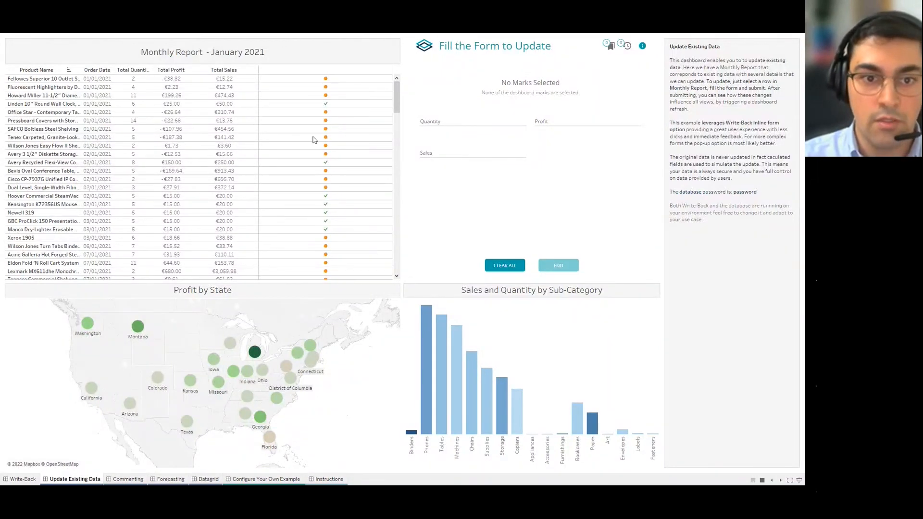
pyautogui.moveTo(331, 138)
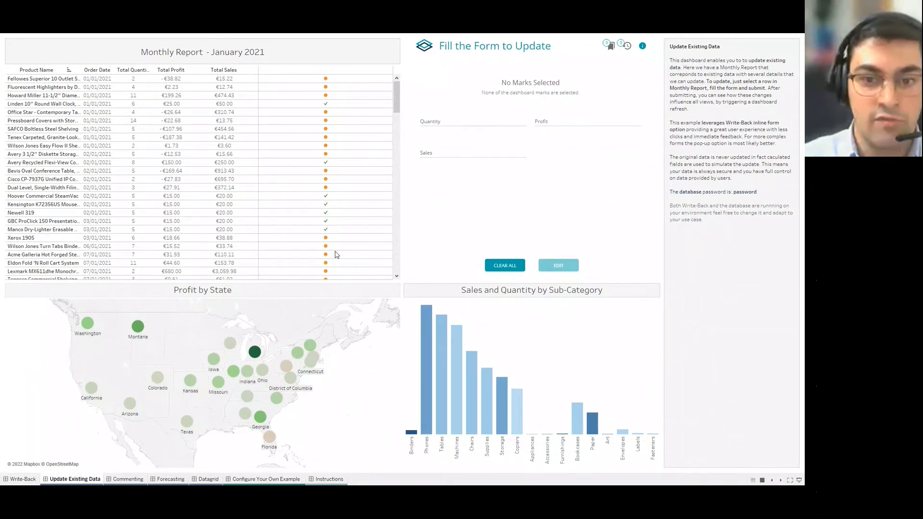
pyautogui.click(129, 479)
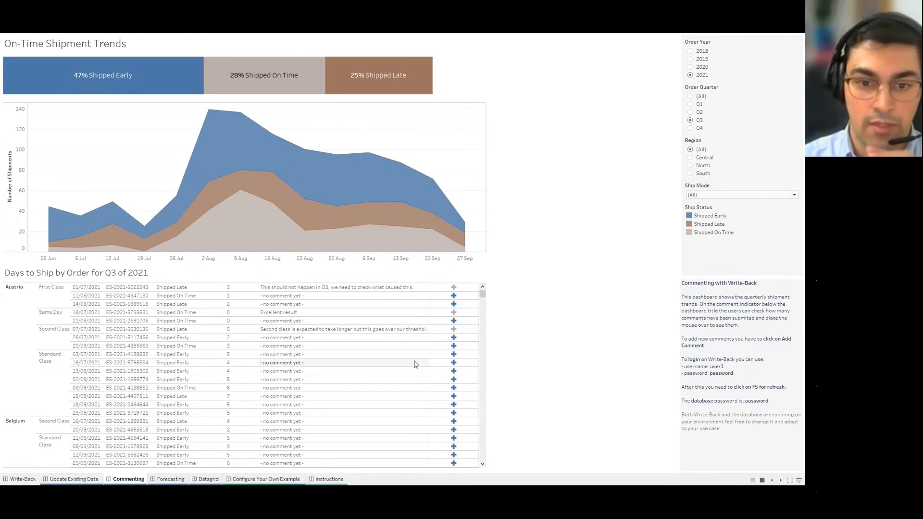
# Load the Add Analysis and comment panels and toggle Order Quarter to Q4 and back to Q3.
pyautogui.click(452, 345)
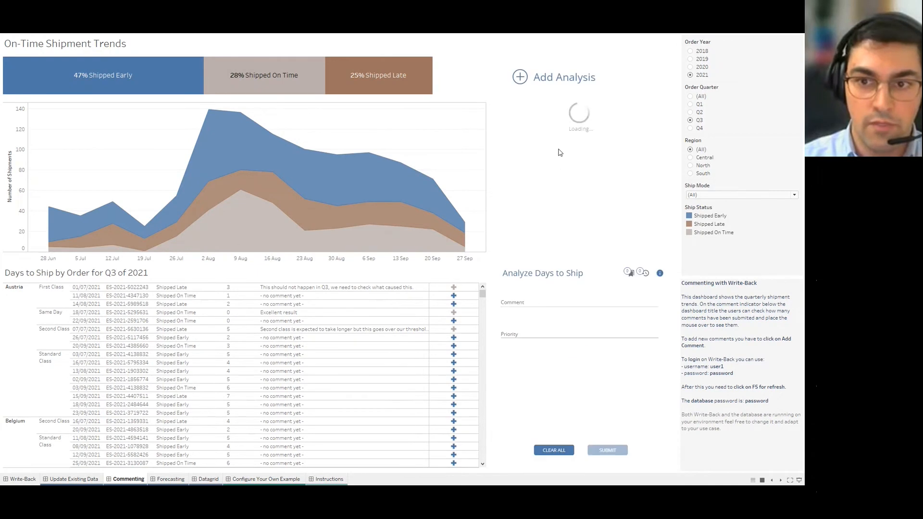
pyautogui.click(690, 127)
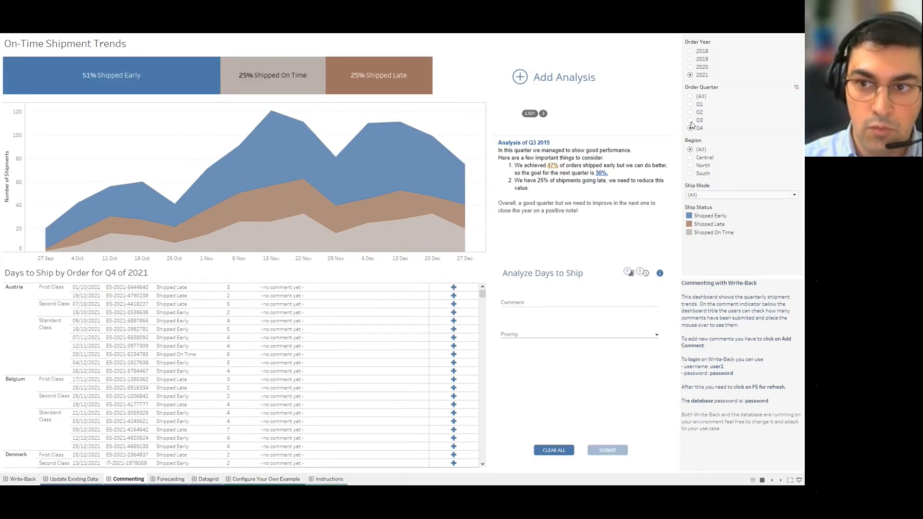
pyautogui.click(691, 121)
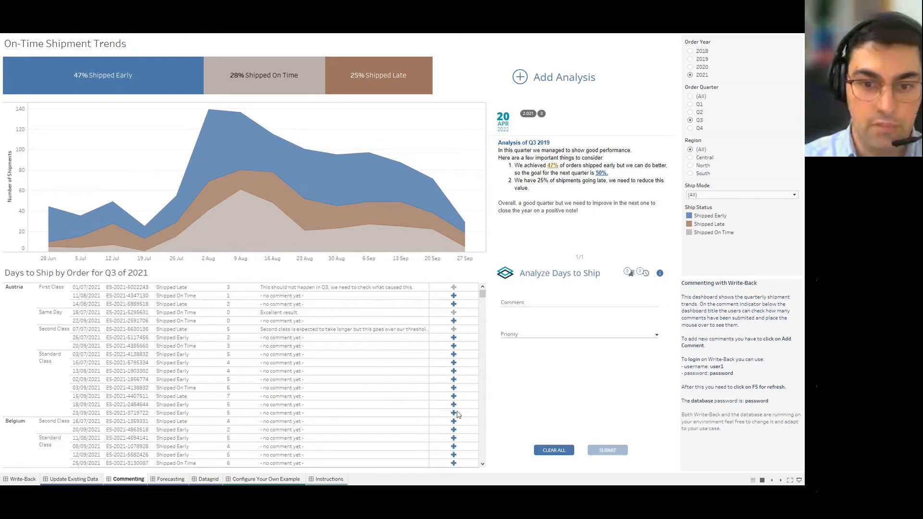
# Select the five late France orders from 8–20 August in the Days to Ship table.
pyautogui.moveTo(444, 363); pyautogui.dragTo(457, 413)
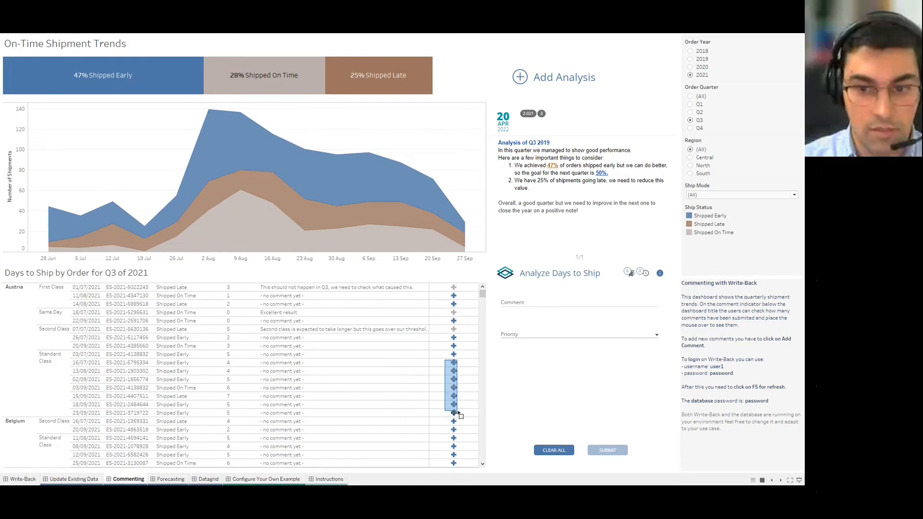
pyautogui.click(471, 373)
pyautogui.scroll(-10, 464, 382)
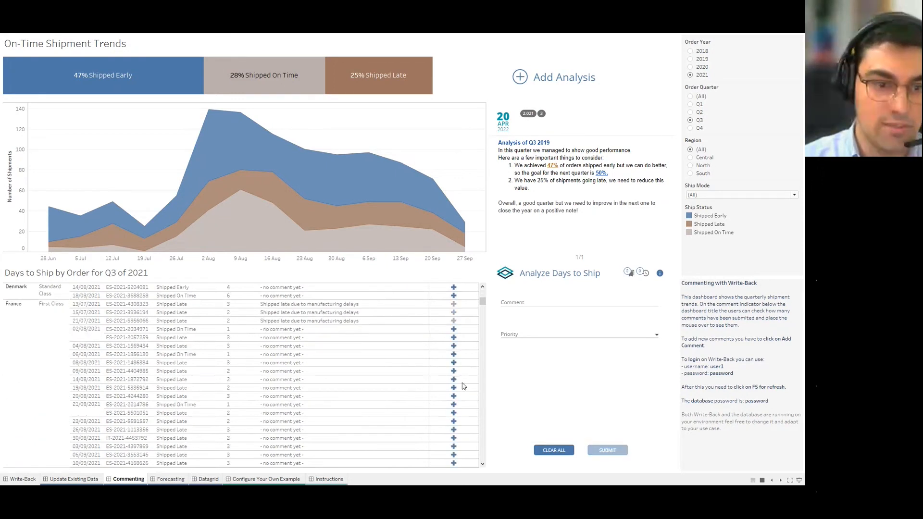
pyautogui.scroll(-1, 66, 307)
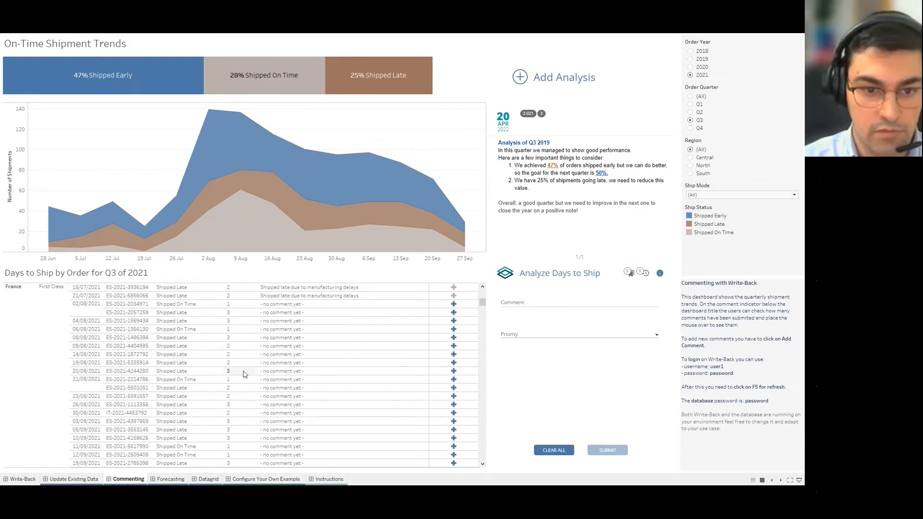
pyautogui.moveTo(443, 372); pyautogui.dragTo(469, 335)
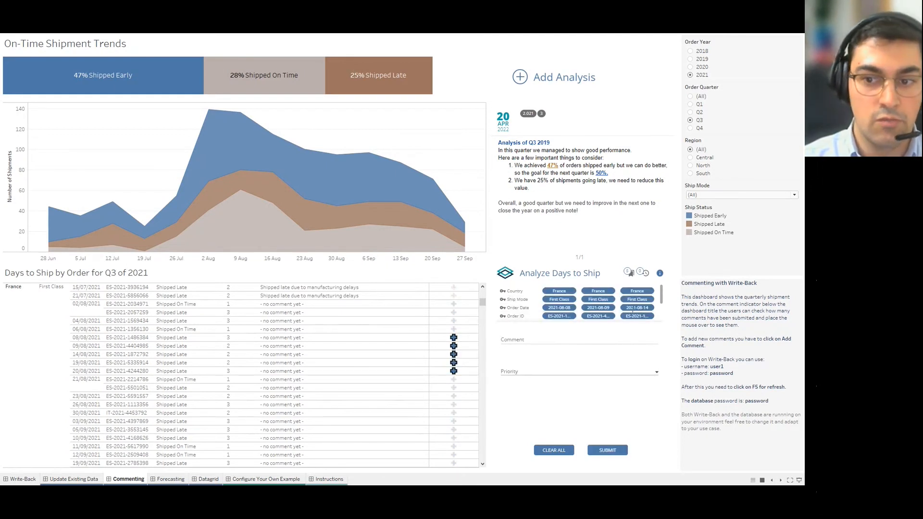
pyautogui.click(631, 273)
# Add the Urgent comment 'We need to understand what happened here' and submit it.
pyautogui.click(532, 304)
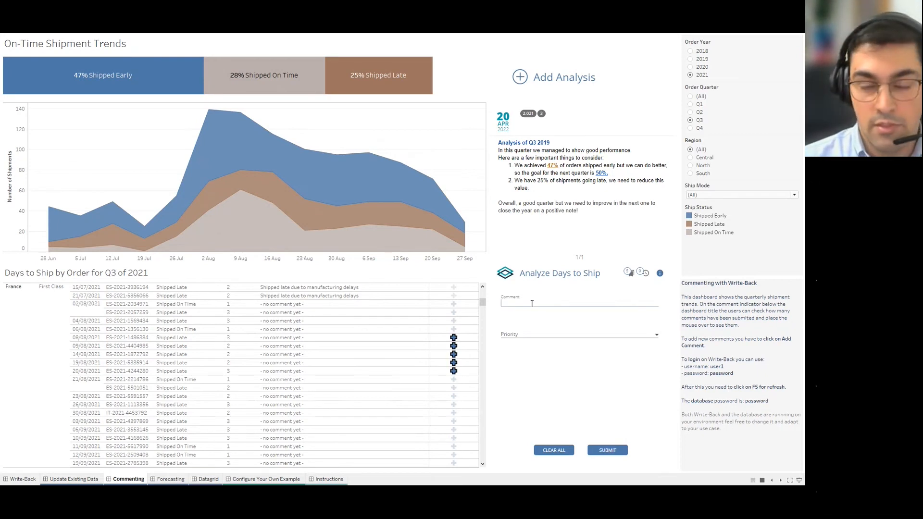
pyautogui.write('W')
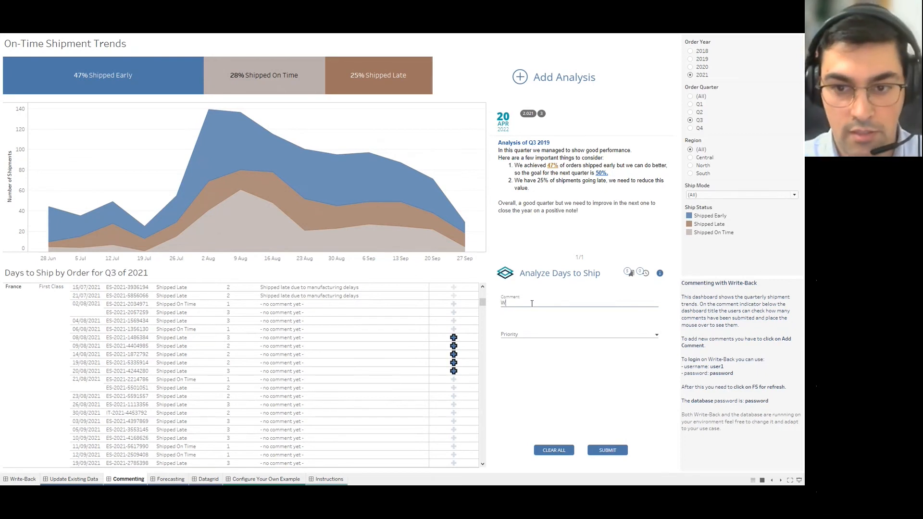
pyautogui.write('e need to')
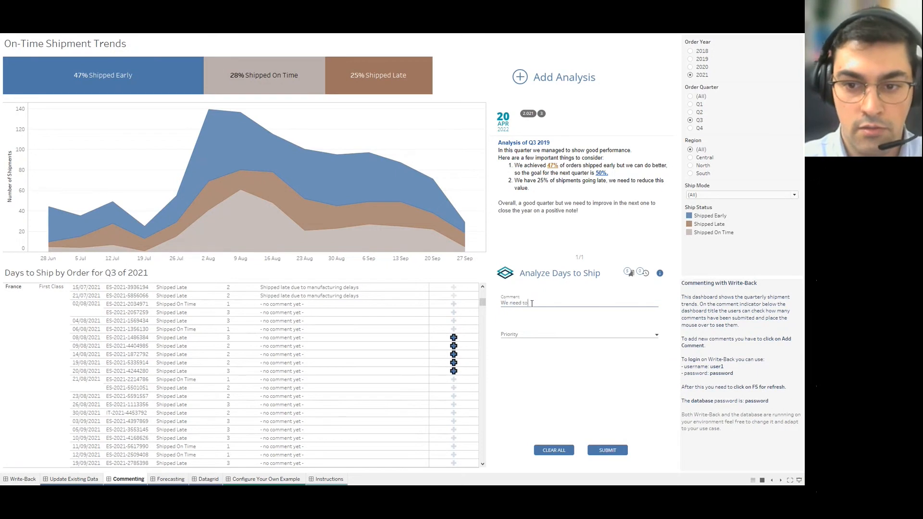
pyautogui.write(' understan')
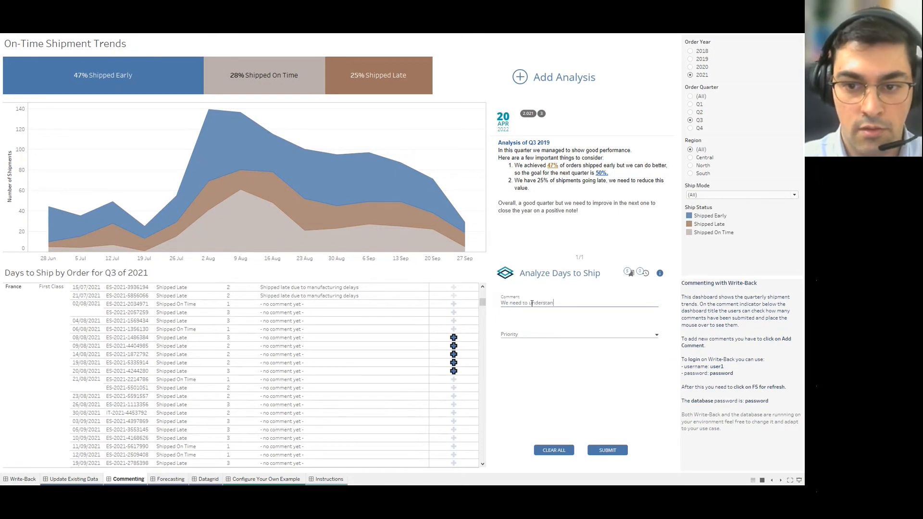
pyautogui.write('d what happened here')
pyautogui.click(532, 335)
pyautogui.click(531, 341)
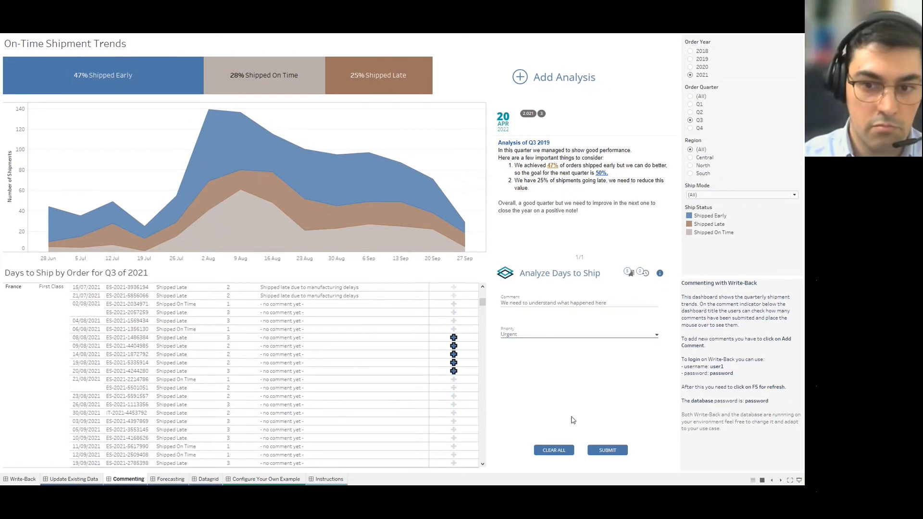
pyautogui.click(608, 451)
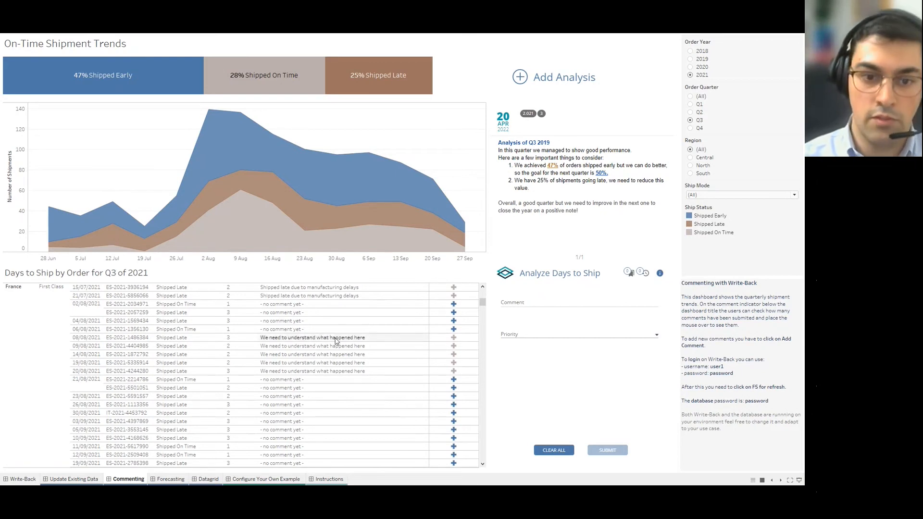
pyautogui.moveTo(453, 338)
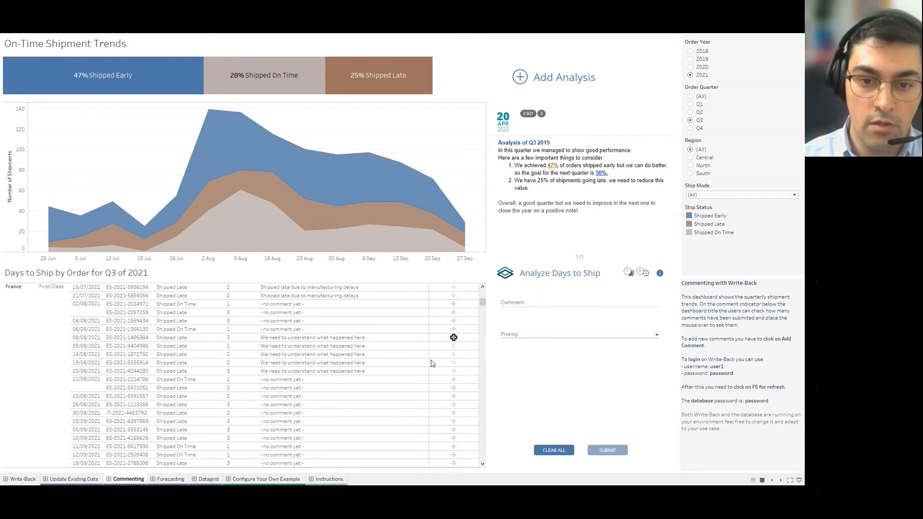
pyautogui.click(596, 318)
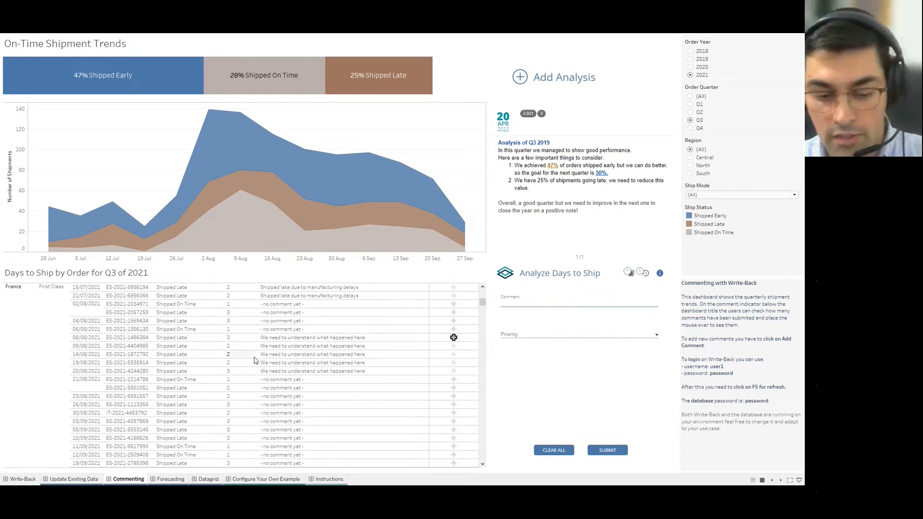
pyautogui.keyDown('ctrl'); pyautogui.click(453, 371); pyautogui.keyUp('ctrl')
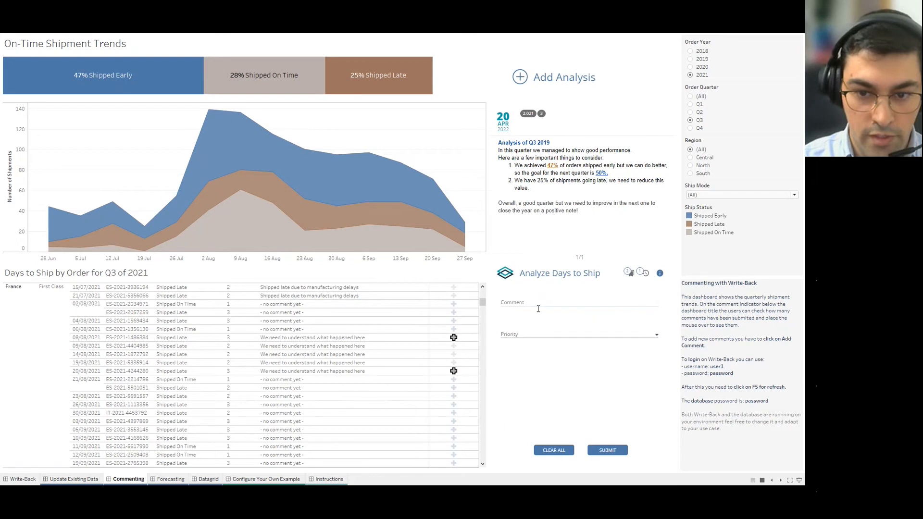
pyautogui.moveTo(453, 339)
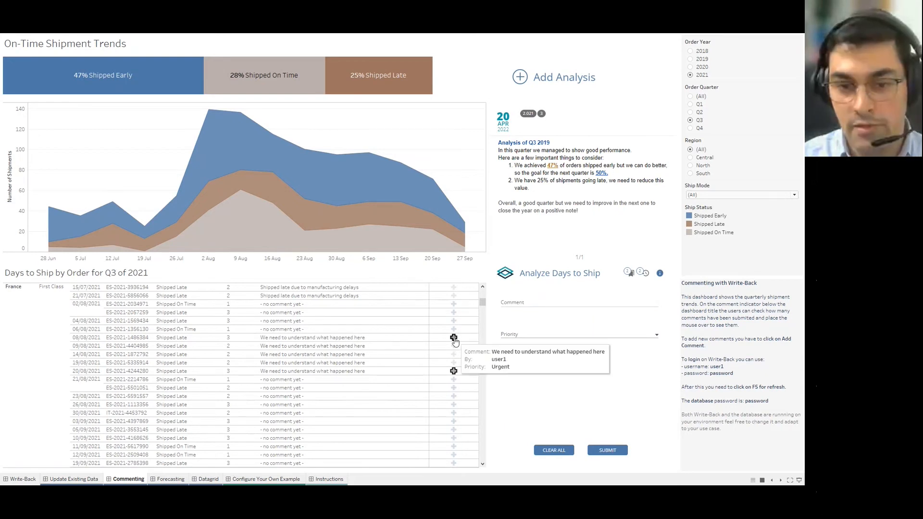
pyautogui.click(557, 336)
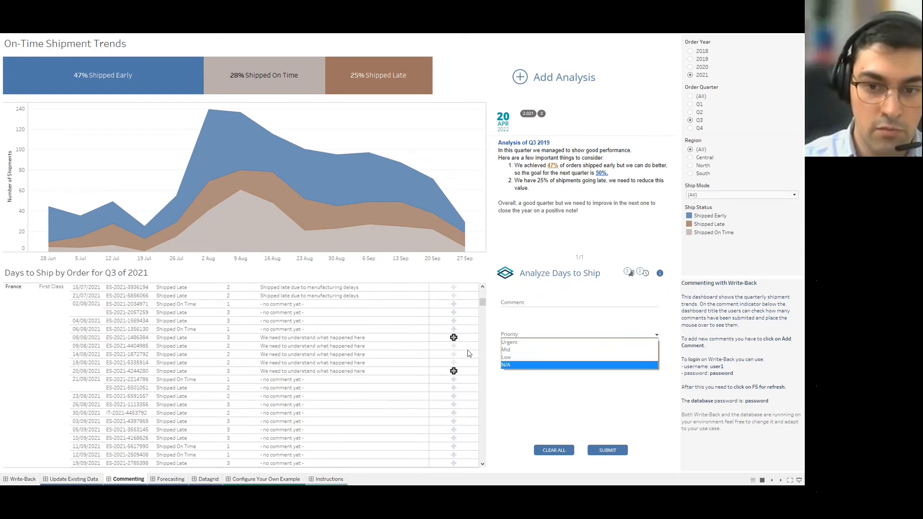
pyautogui.click(469, 354)
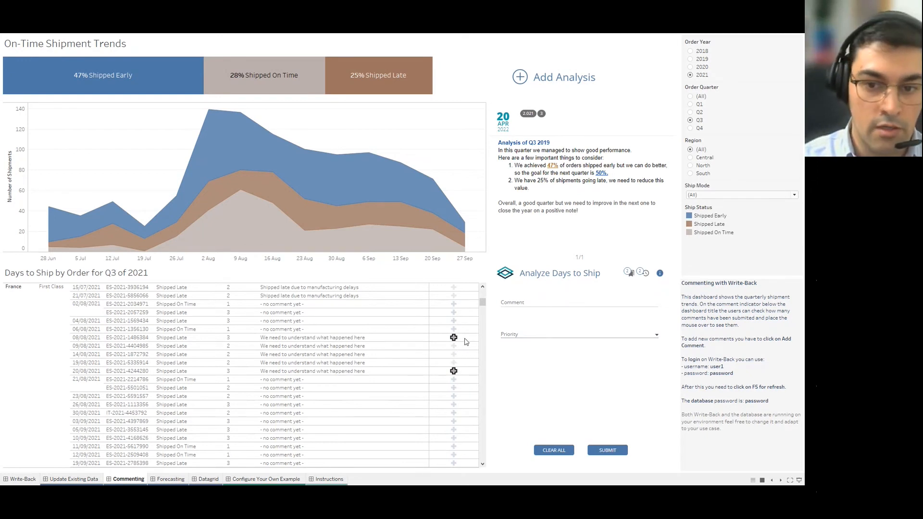
pyautogui.click(453, 322)
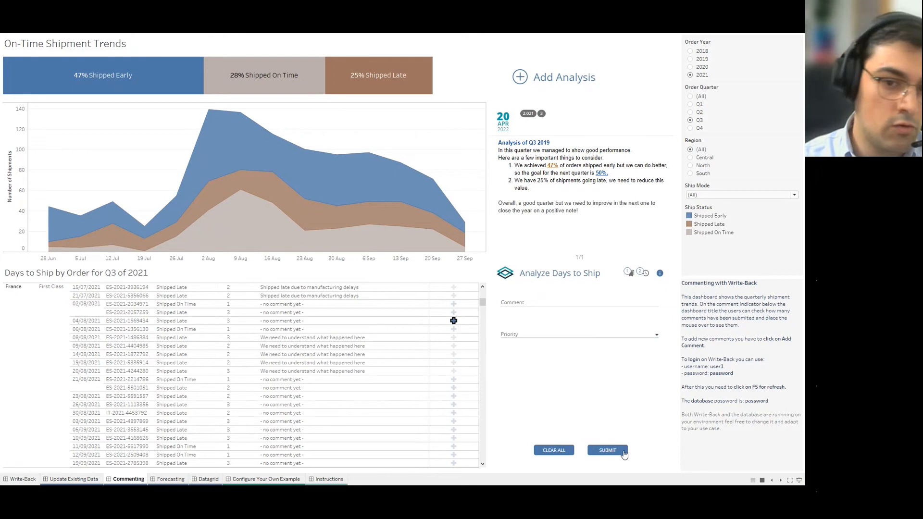
pyautogui.scroll(10, 433, 375)
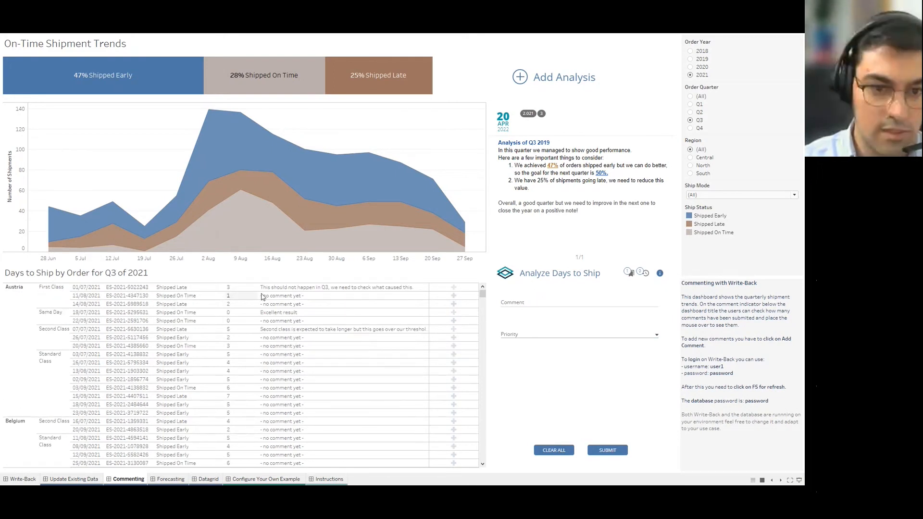
# Add an 'All good' comment with N/A priority to Denmark's 18/08/2021 order and submit it.
pyautogui.scroll(-2, 277, 374)
pyautogui.scroll(-3, 276, 375)
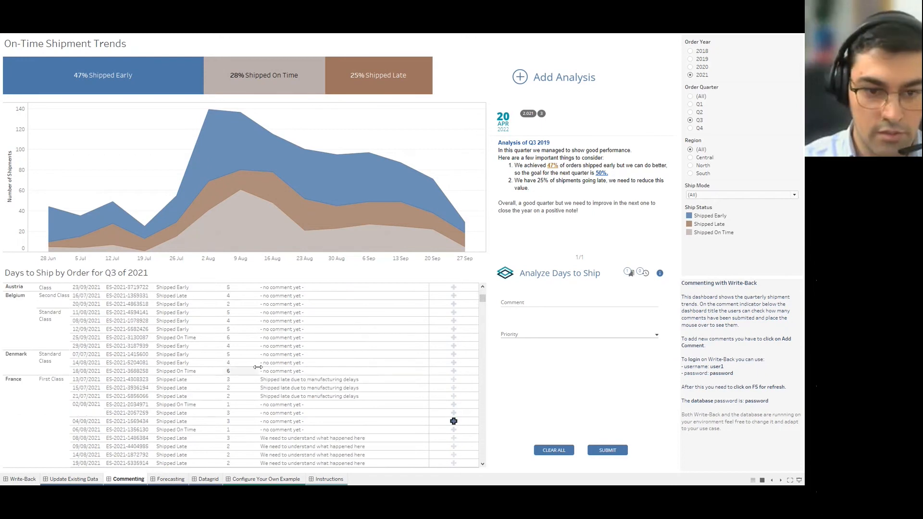
pyautogui.click(544, 304)
pyautogui.write('All good')
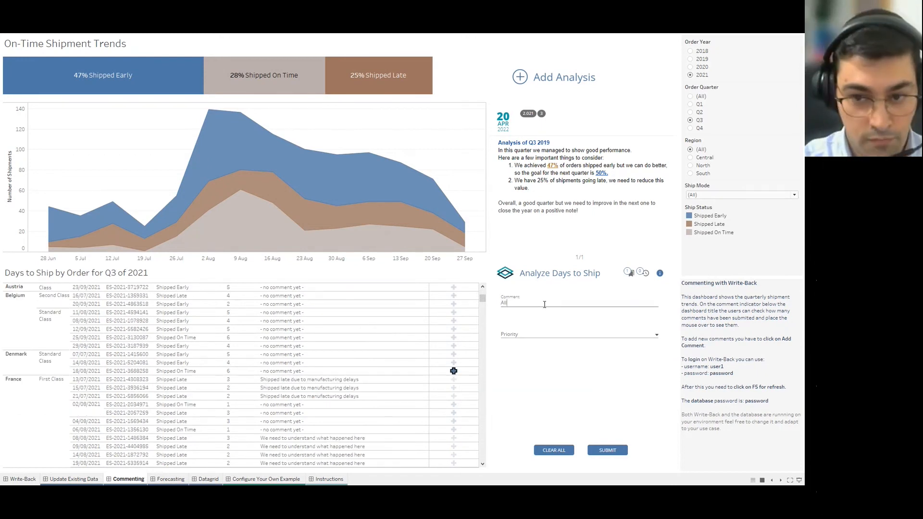
pyautogui.click(539, 340)
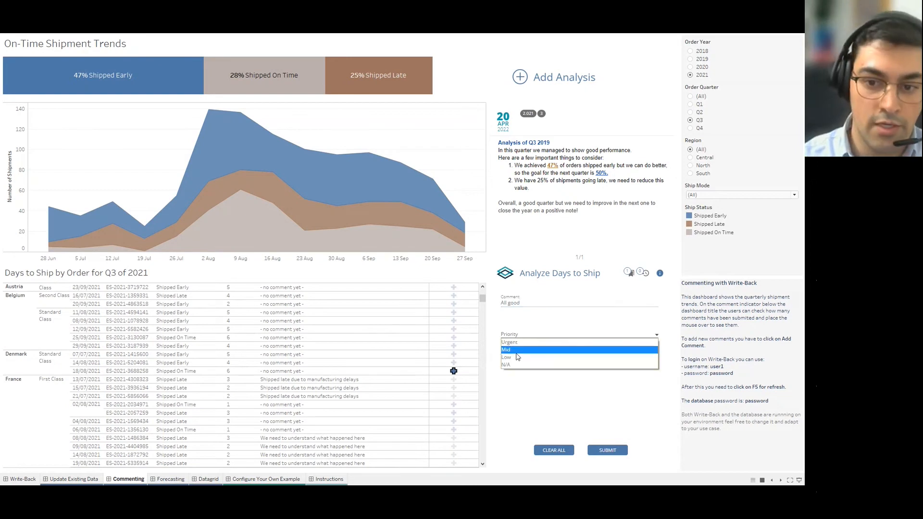
pyautogui.click(520, 366)
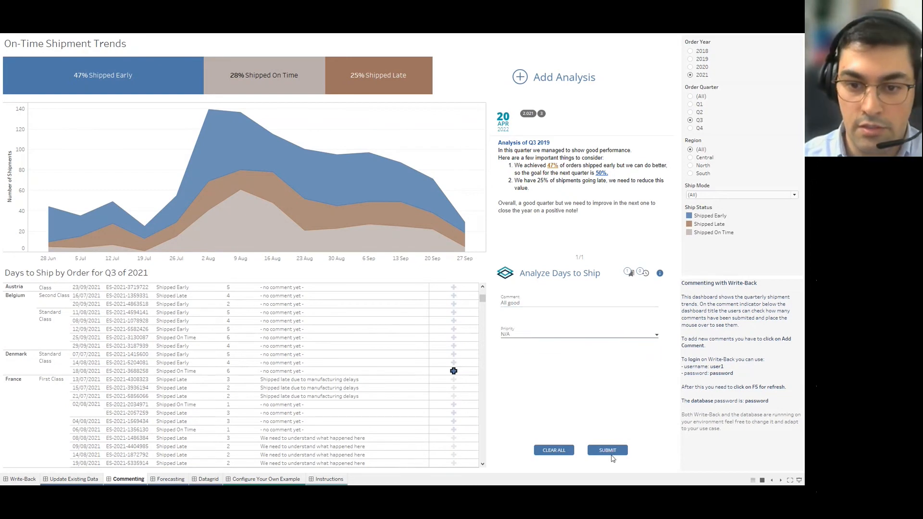
pyautogui.click(611, 452)
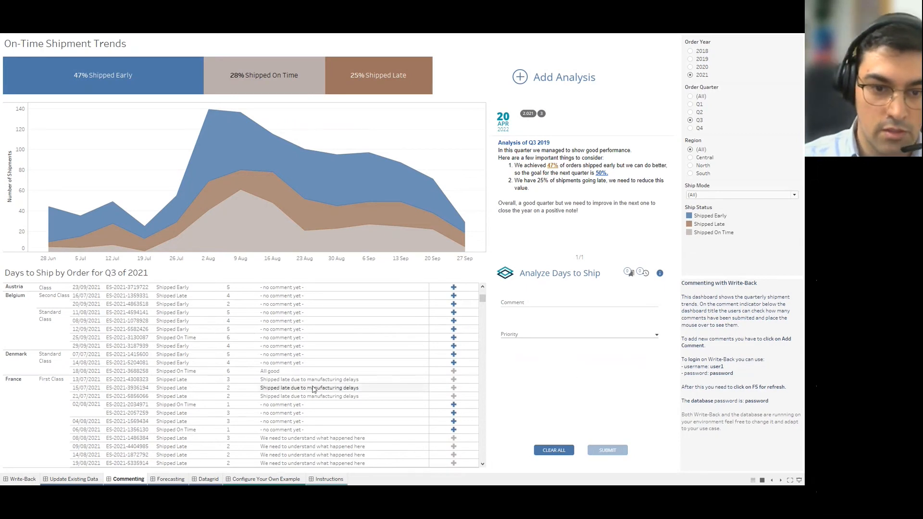
pyautogui.click(301, 371)
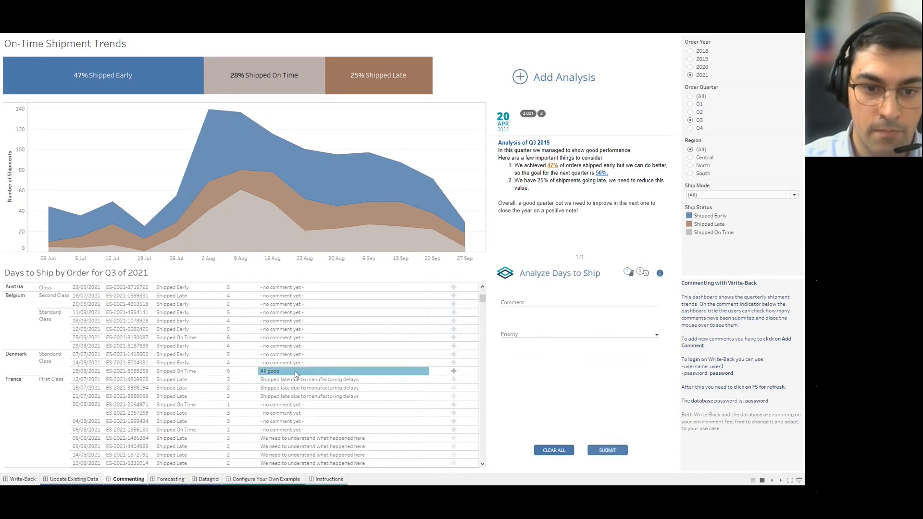
pyautogui.click(296, 375)
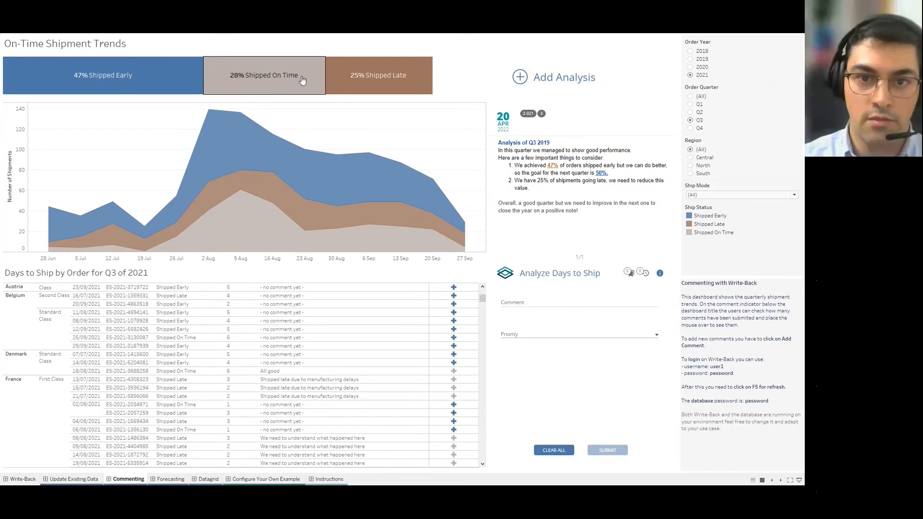
# Draft a quarterly analysis reading 'This quarter here are going great!' with 'great!' highlighted green.
pyautogui.click(521, 78)
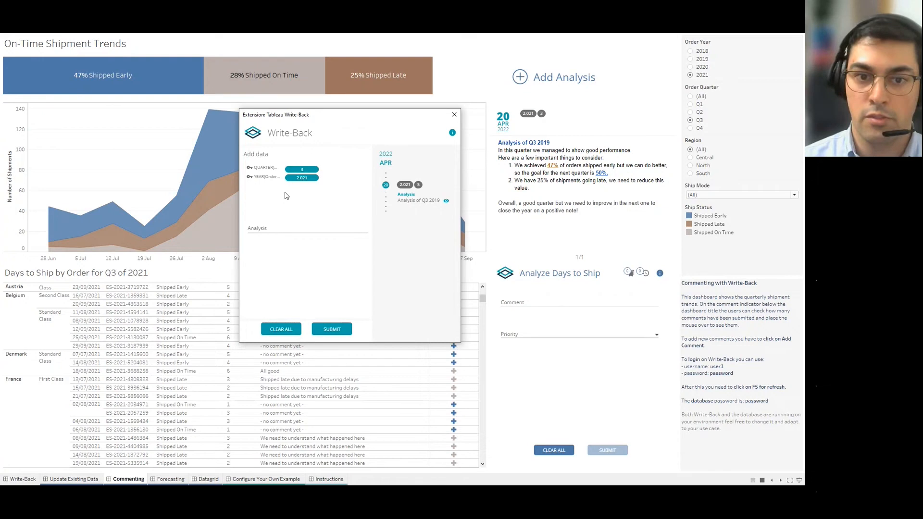
pyautogui.click(278, 224)
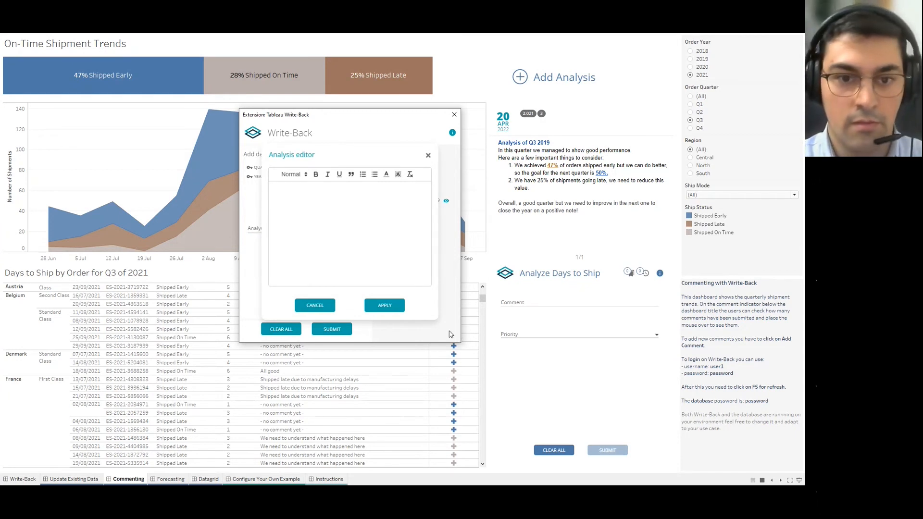
pyautogui.write('This quarter ')
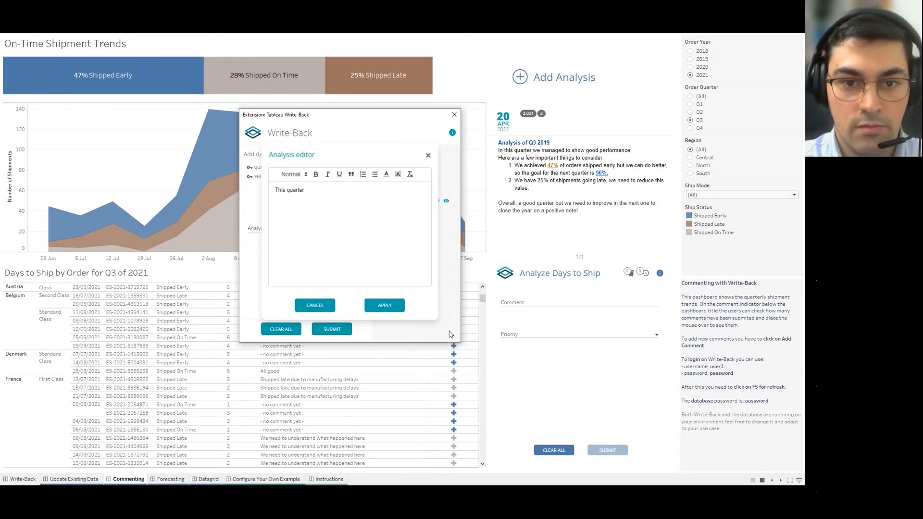
pyautogui.write('here are ')
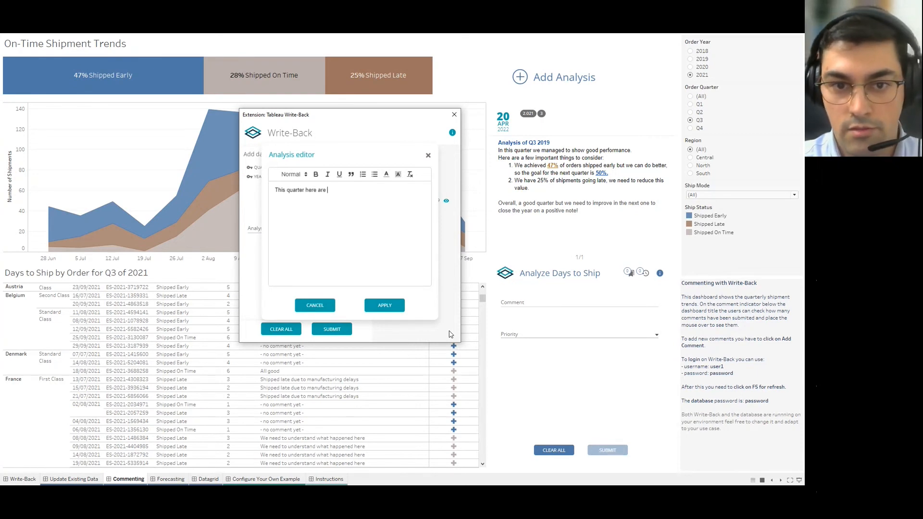
pyautogui.write('going great!')
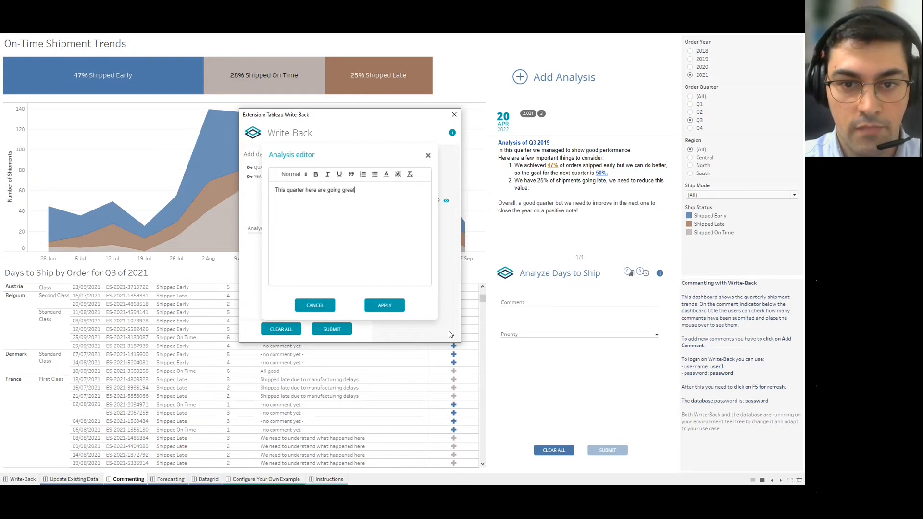
pyautogui.hotkey('ctrl', 'shift', 'Left')
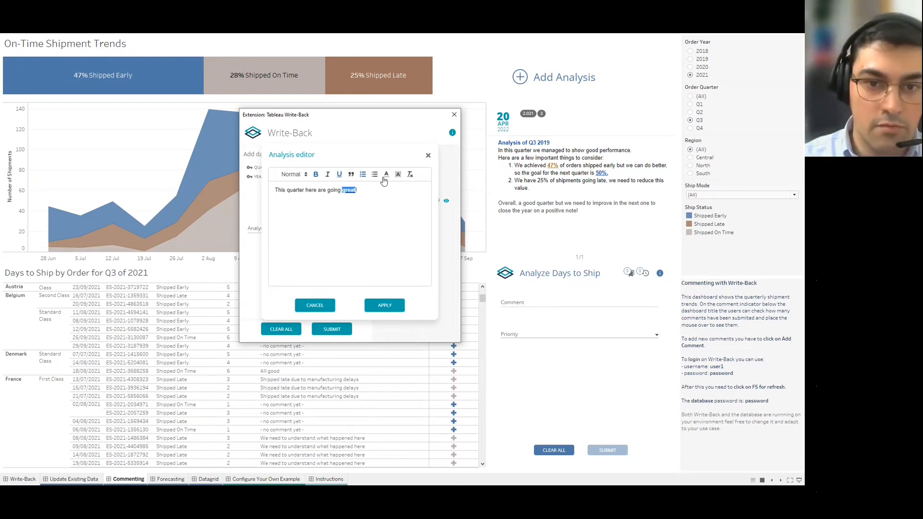
pyautogui.click(398, 174)
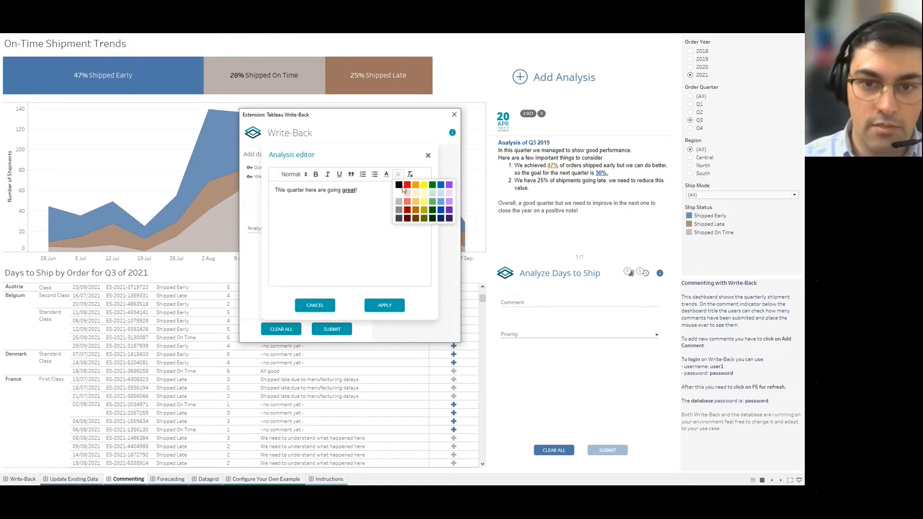
pyautogui.click(440, 186)
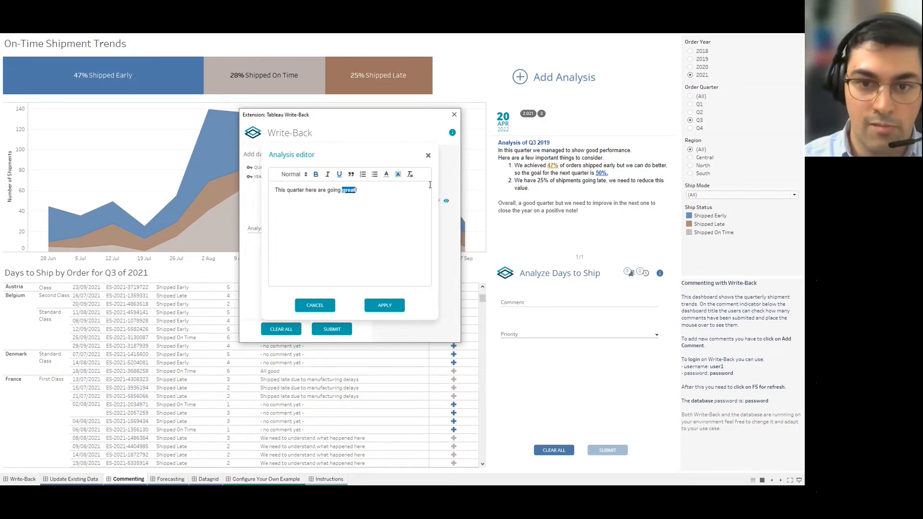
pyautogui.click(396, 174)
pyautogui.click(388, 195)
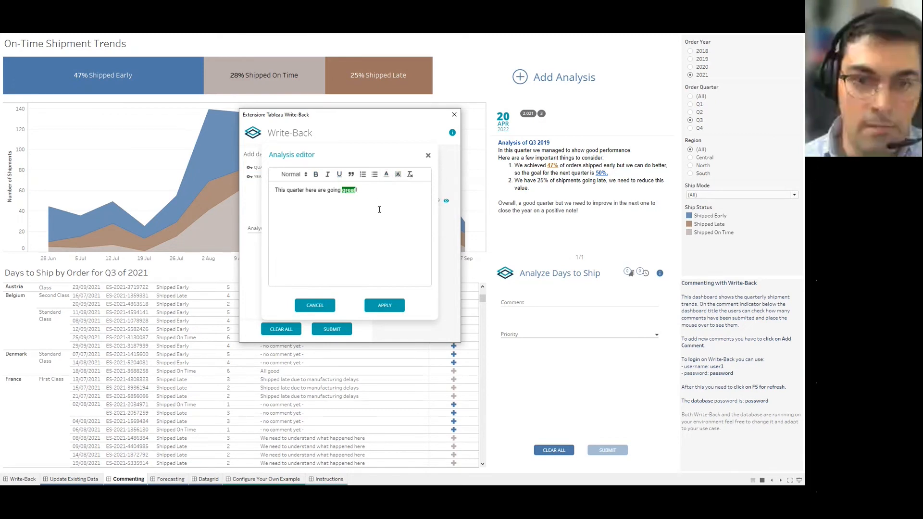
# Add a numbered-list line, then discard the draft and preview the saved Q3 2019 analysis.
pyautogui.press('Return')
pyautogui.click(363, 175)
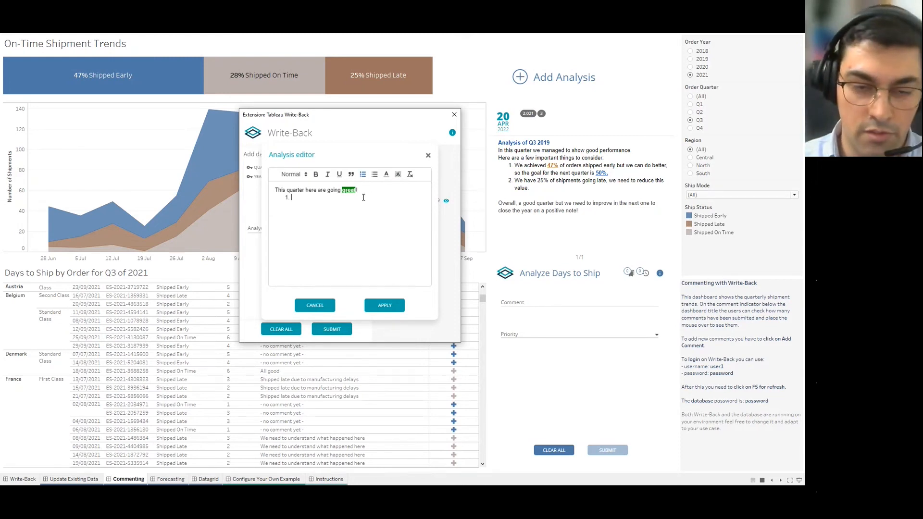
pyautogui.click(313, 305)
pyautogui.click(446, 201)
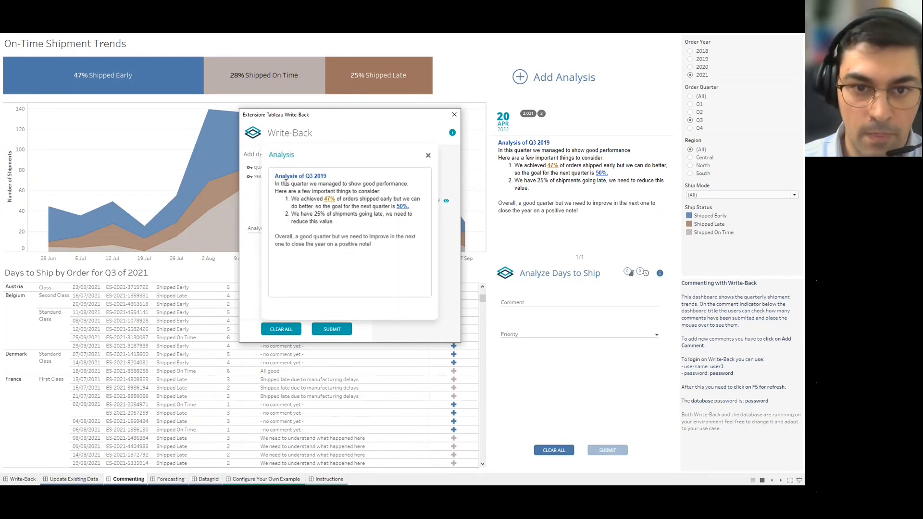
# Highlight and then deselect the analysis title text, and close the Q3 2019 preview.
pyautogui.moveTo(279, 177); pyautogui.dragTo(308, 213)
pyautogui.click(312, 199)
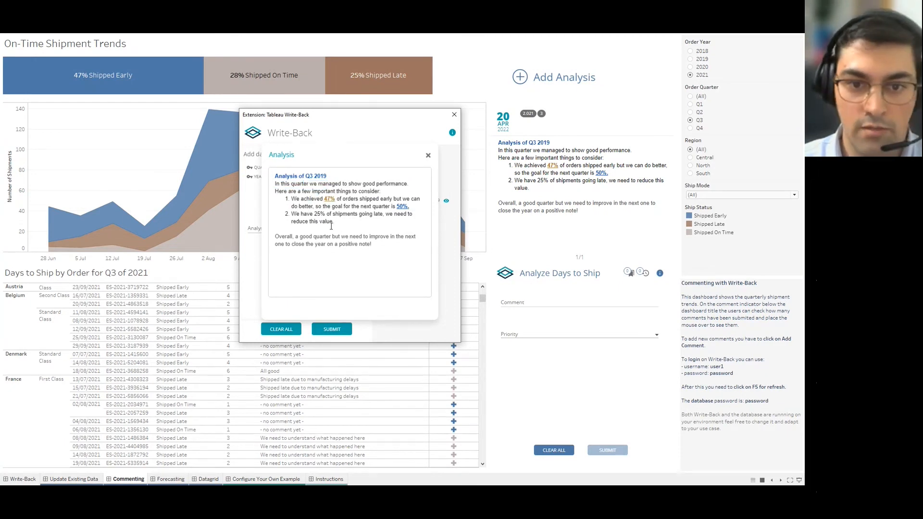
pyautogui.click(428, 155)
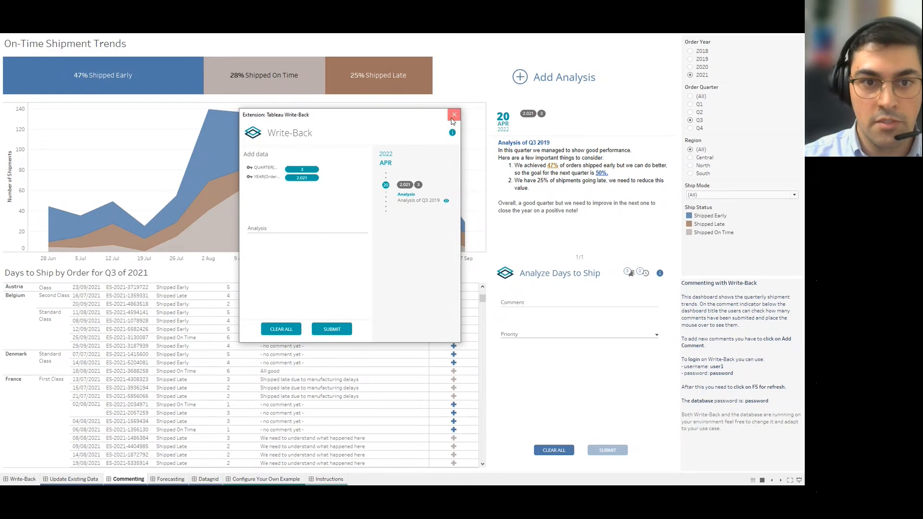
# Close the Extension: Tableau Write-Back window.
pyautogui.click(453, 116)
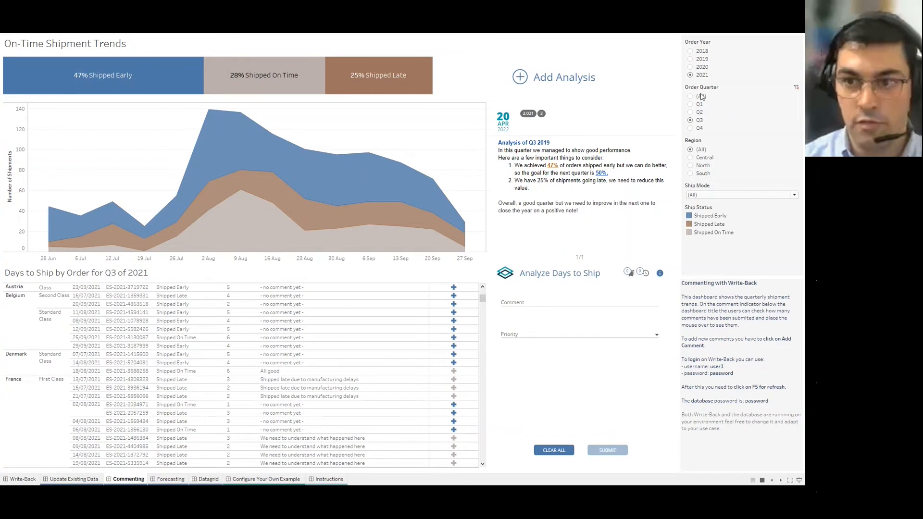
# Filter the dashboard's Order Quarter to Q3, after briefly selecting Q4.
pyautogui.click(691, 128)
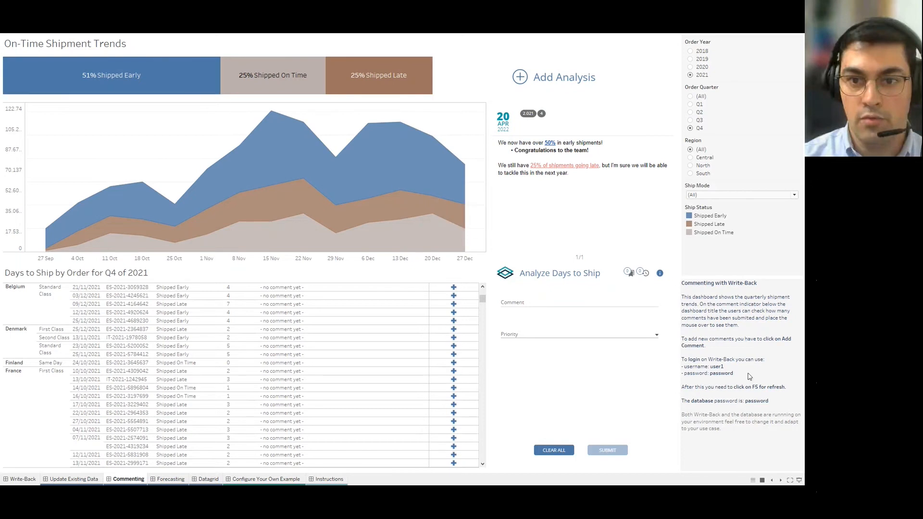
pyautogui.click(690, 121)
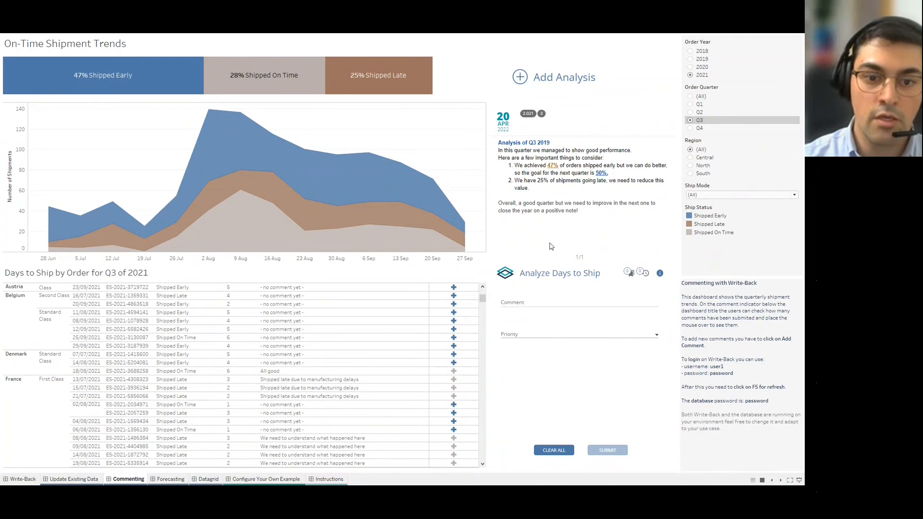
pyautogui.moveTo(171, 481)
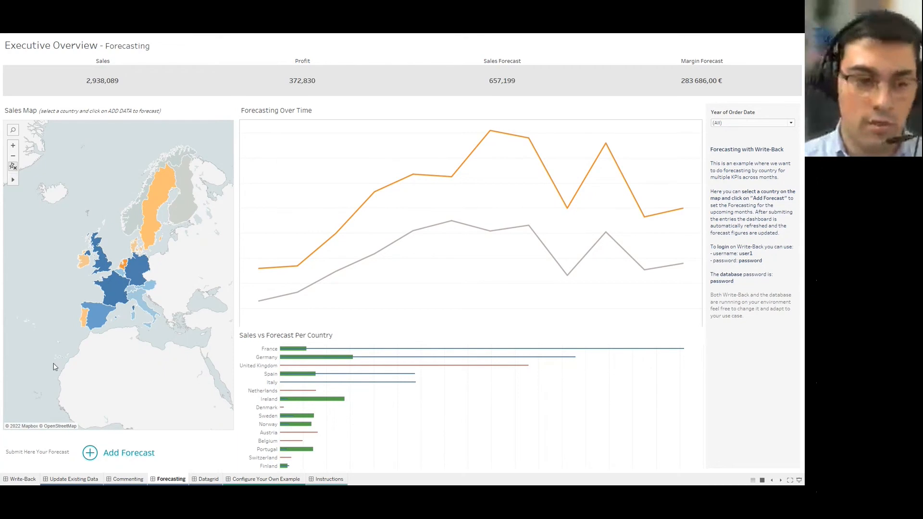
# Select Portugal on the Sales Map.
pyautogui.click(84, 323)
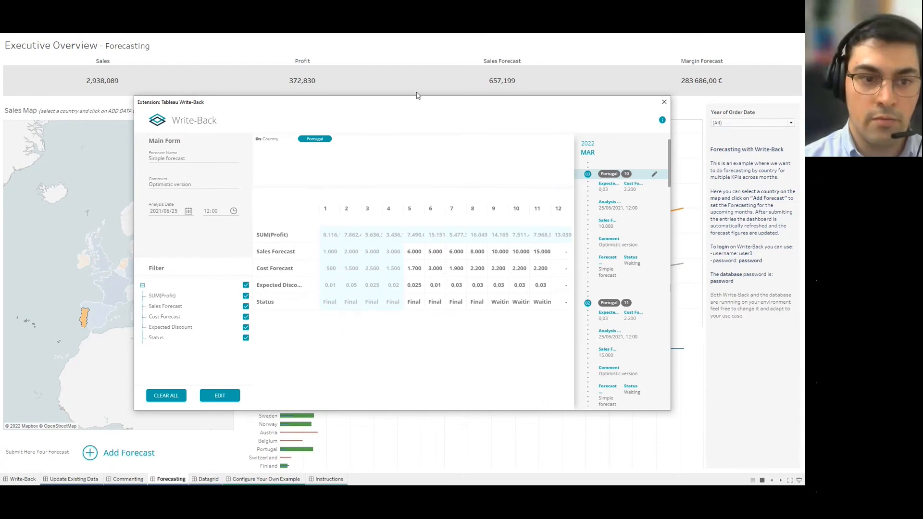
# Reposition the forecast form and select Portugal's month 5–10 forecast cells.
pyautogui.moveTo(417, 103); pyautogui.dragTo(597, 412)
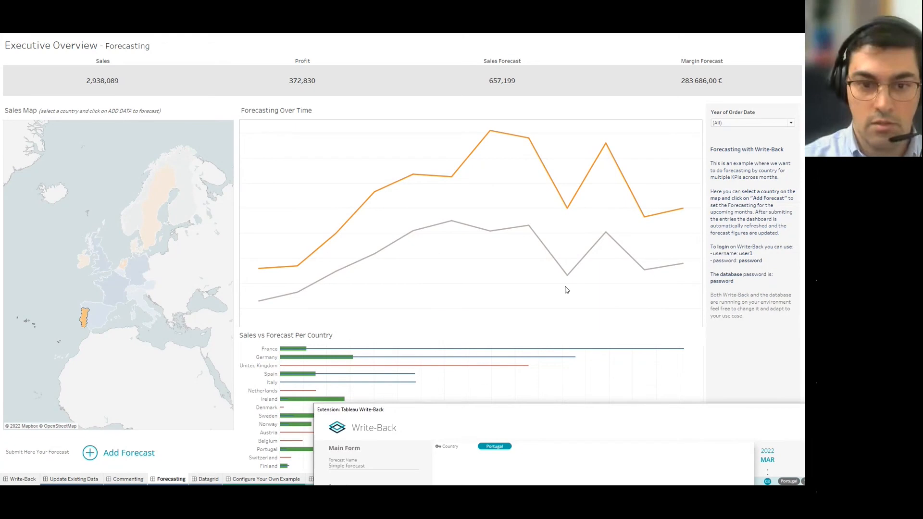
pyautogui.moveTo(492, 410); pyautogui.dragTo(342, 106)
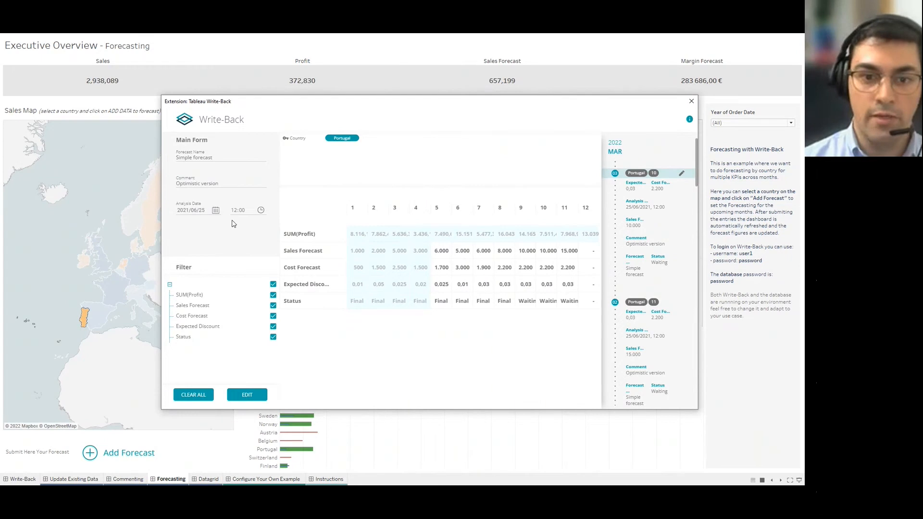
pyautogui.moveTo(426, 104); pyautogui.dragTo(400, 97)
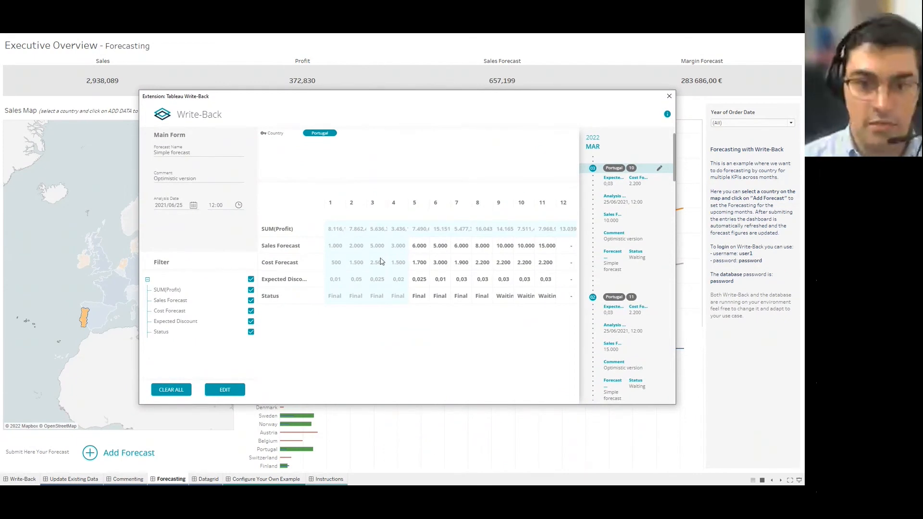
pyautogui.moveTo(423, 247); pyautogui.dragTo(521, 282)
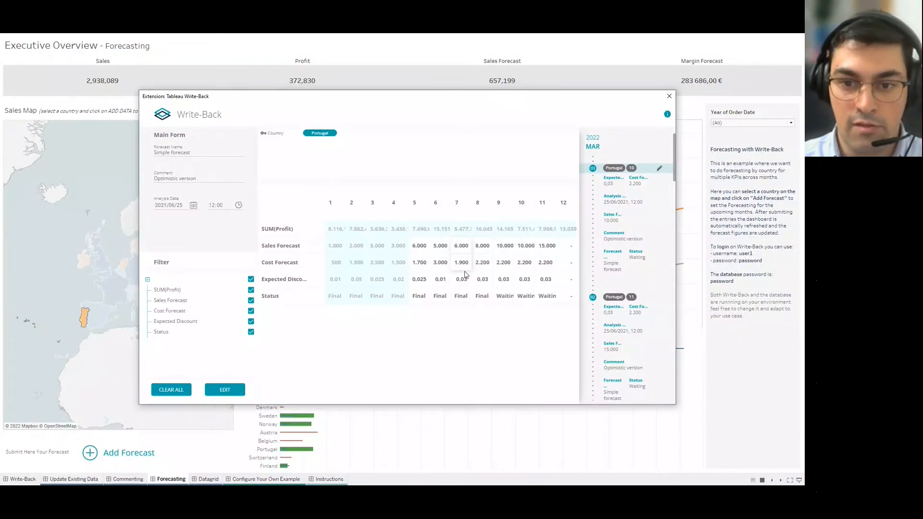
# Fill month 12 with 6.000 sales, 1.900 cost and 0,03 discount, mark it Verified, and submit.
pyautogui.write('6.000 1.900 0,03')
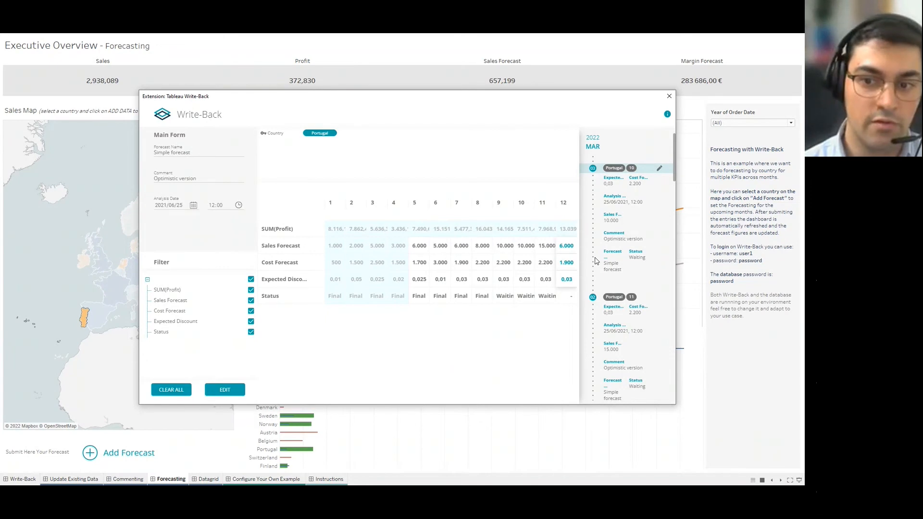
pyautogui.click(570, 301)
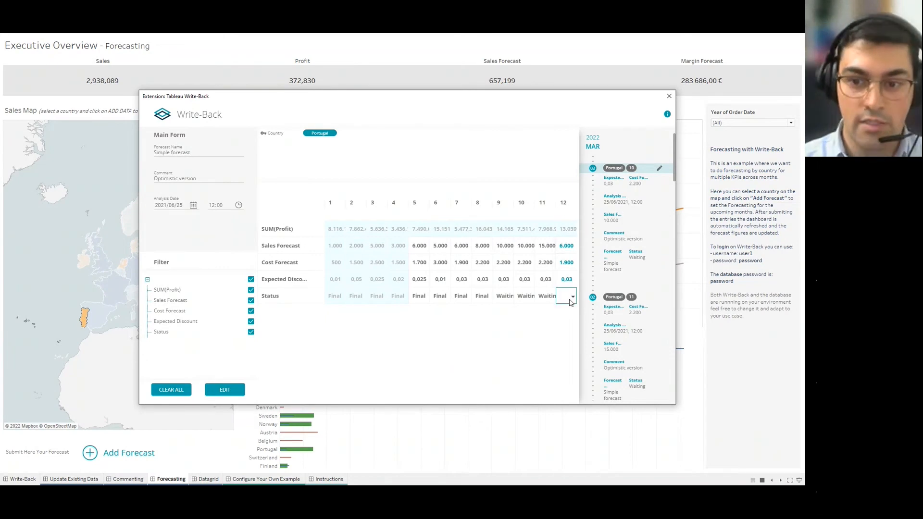
pyautogui.click(573, 299)
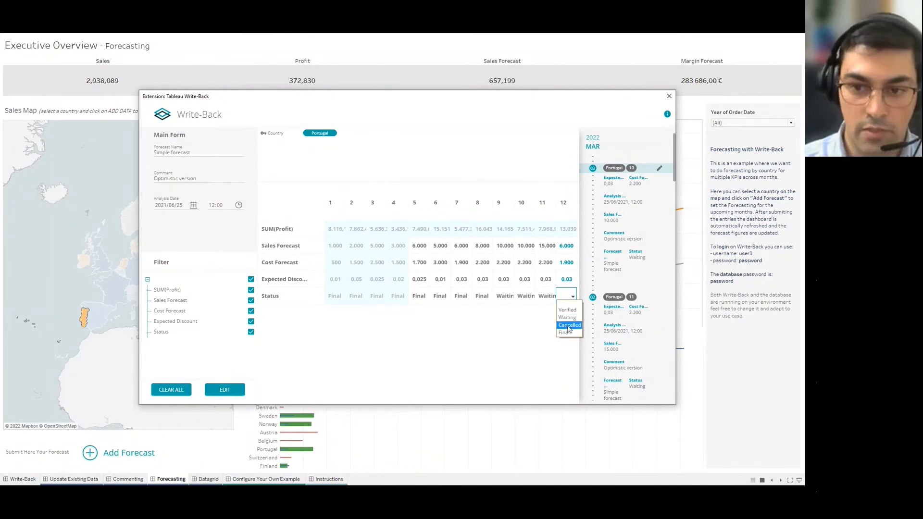
pyautogui.click(567, 310)
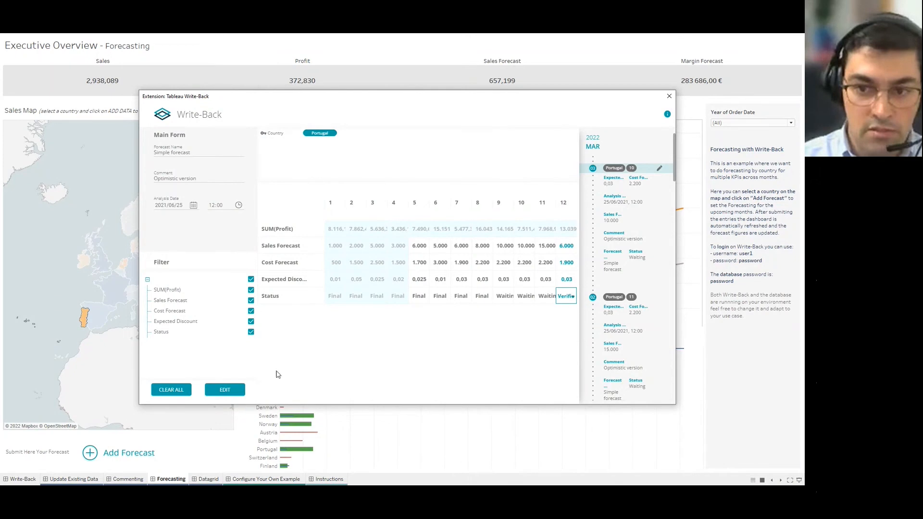
pyautogui.click(235, 389)
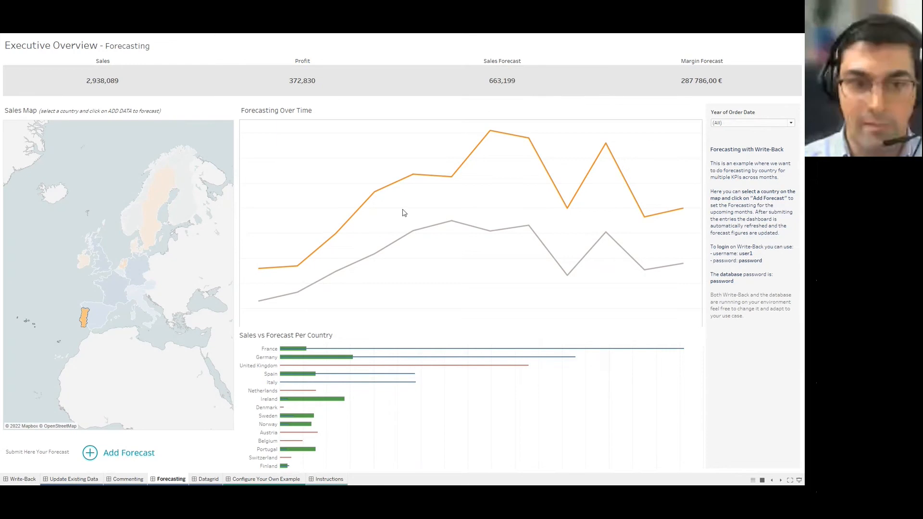
# Deselect Portugal on the Sales Map so all countries show full colour.
pyautogui.click(67, 310)
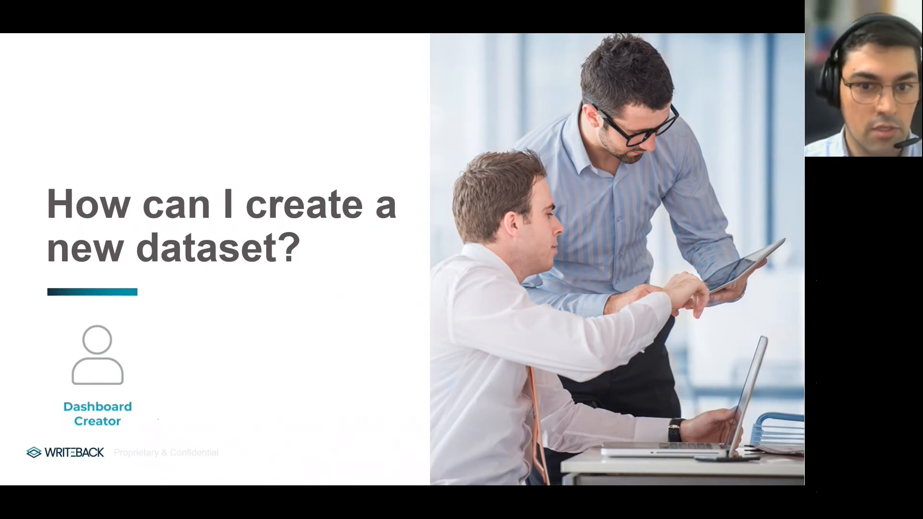
# Exit presentation mode, go to the Datagrid dashboard, and configure the Sales&Profit Adjustments extension.
pyautogui.hotkey('alt', 'Tab')
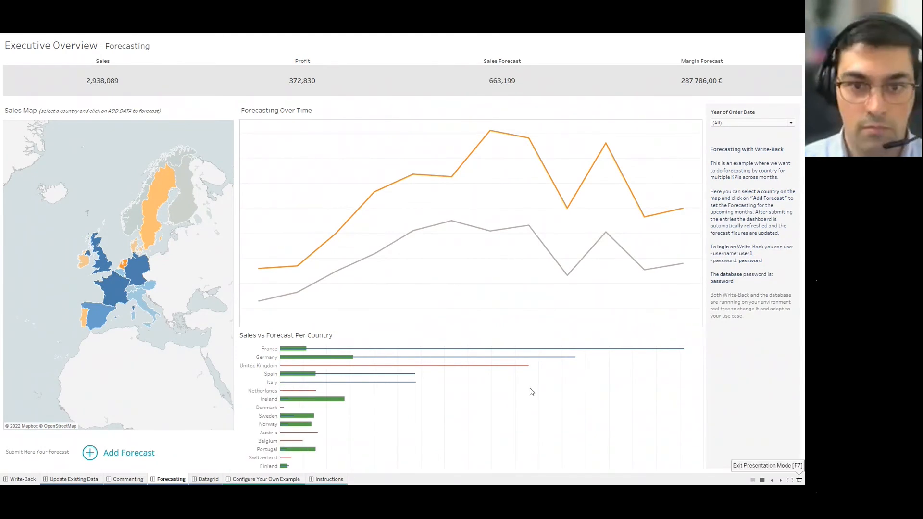
pyautogui.press('F7')
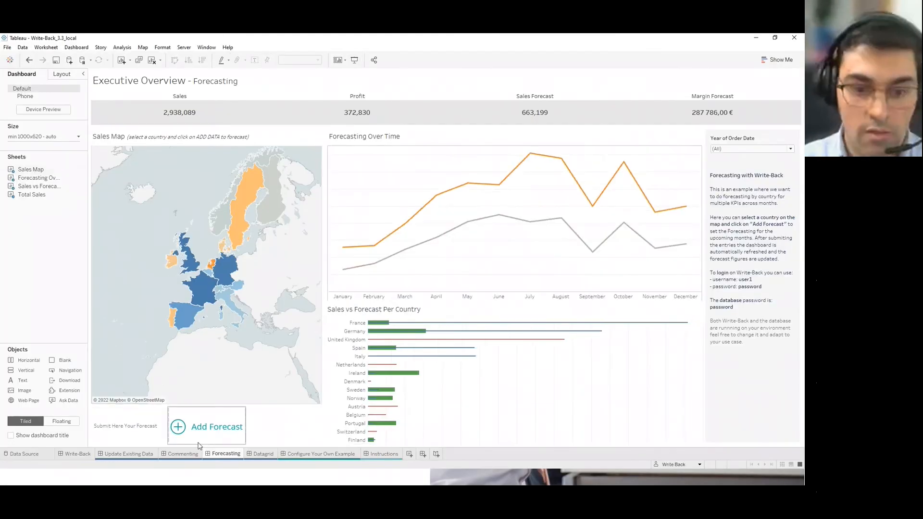
pyautogui.click(258, 455)
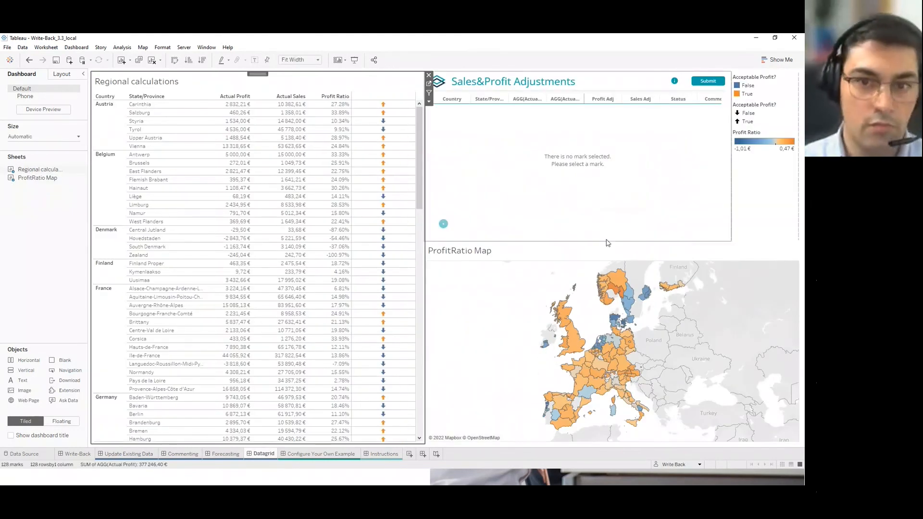
pyautogui.click(599, 212)
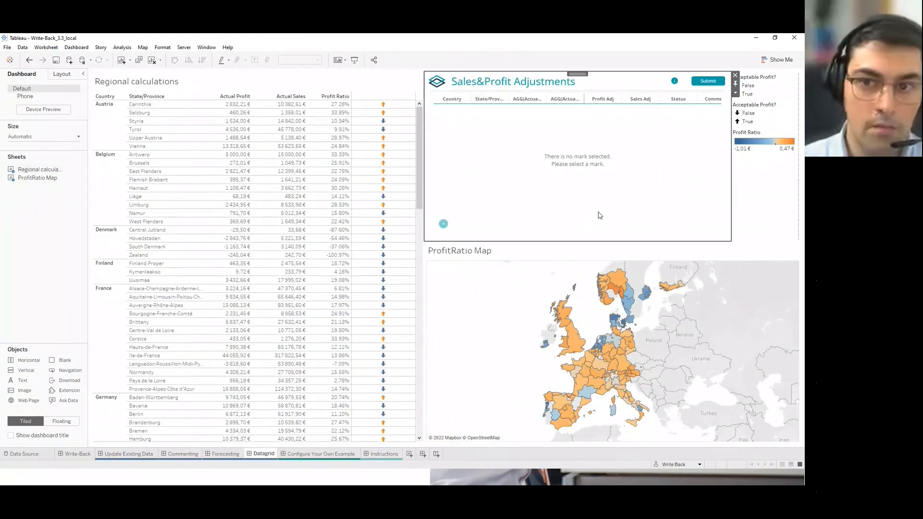
pyautogui.click(735, 94)
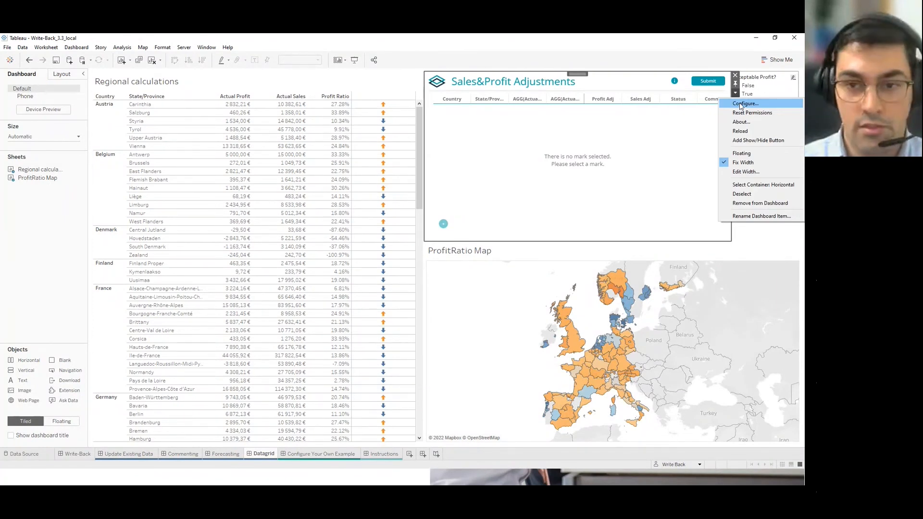
pyautogui.click(740, 105)
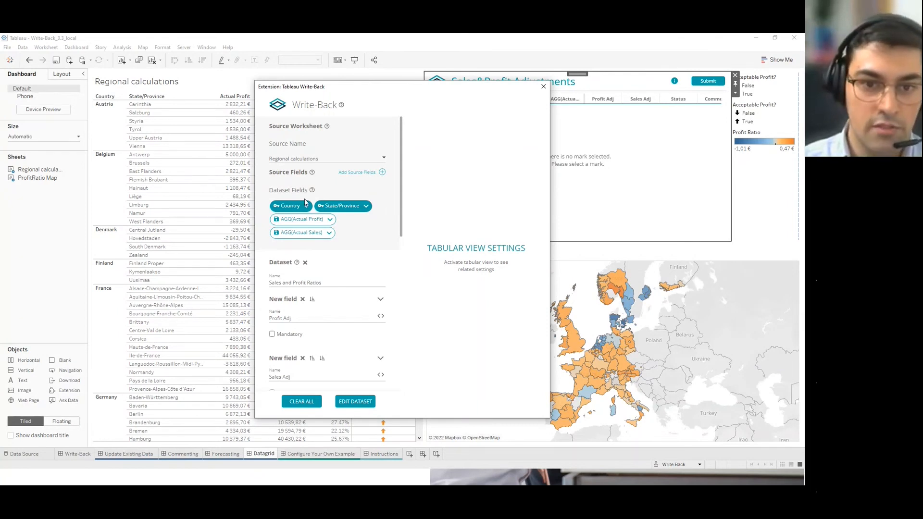
pyautogui.moveTo(447, 91); pyautogui.dragTo(472, 126)
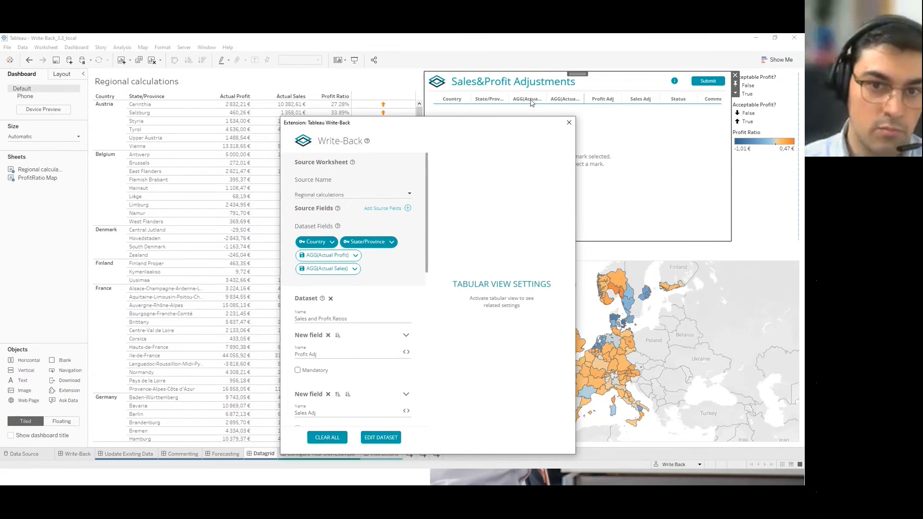
pyautogui.moveTo(478, 126); pyautogui.dragTo(479, 122)
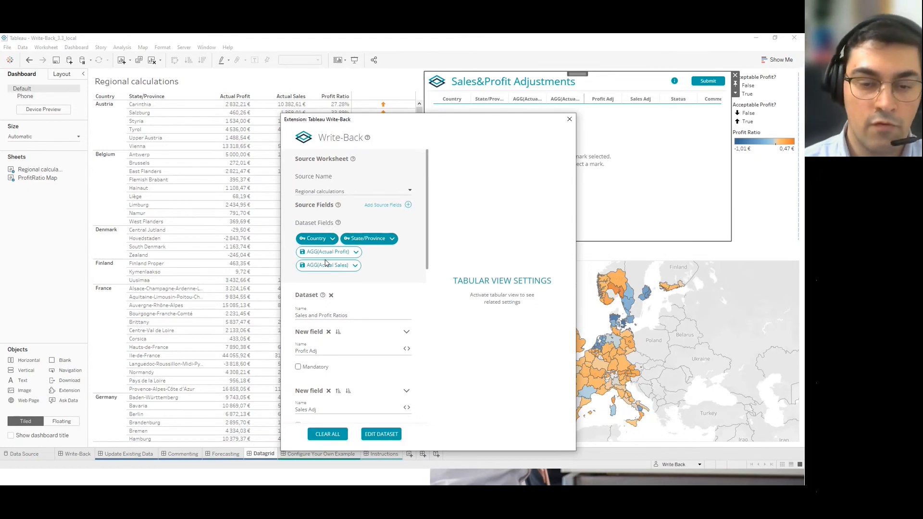
pyautogui.moveTo(391, 123); pyautogui.dragTo(365, 182)
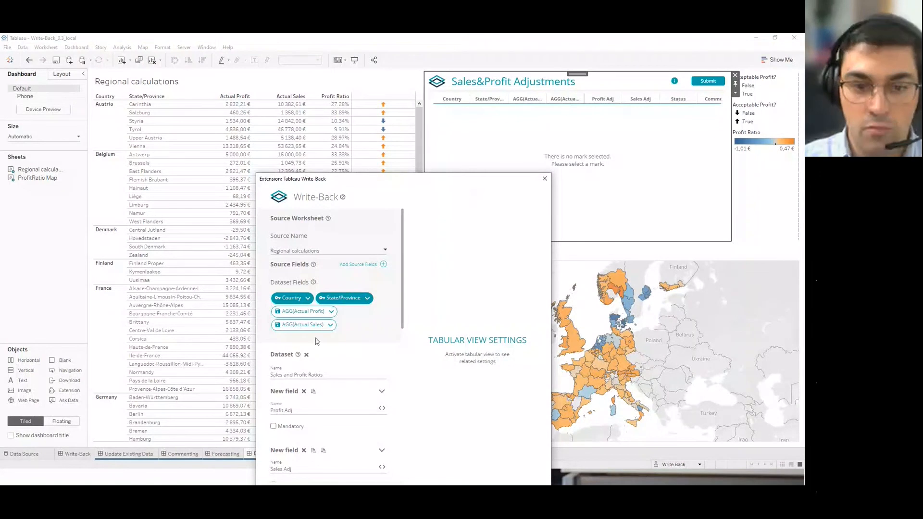
# Check the field-type choices for AGG(Actual Profit), leaving its type unchanged.
pyautogui.moveTo(284, 312); pyautogui.dragTo(315, 312)
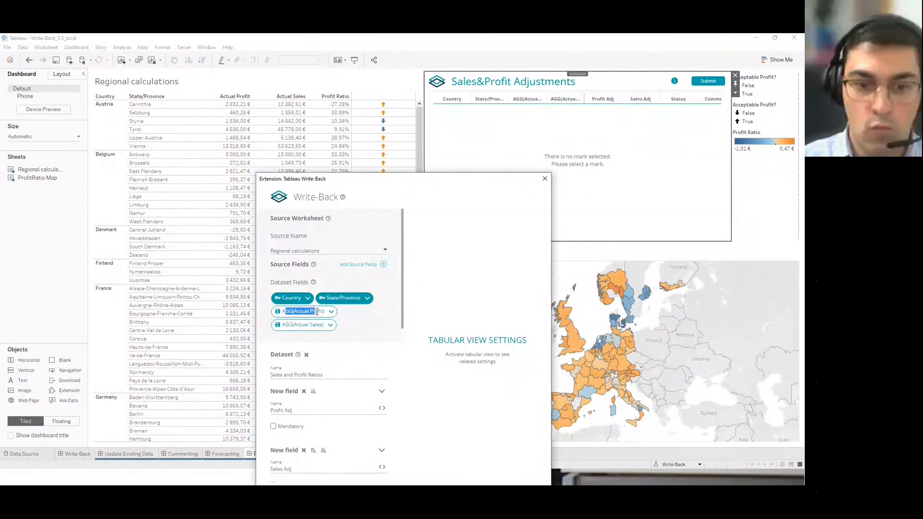
pyautogui.click(320, 312)
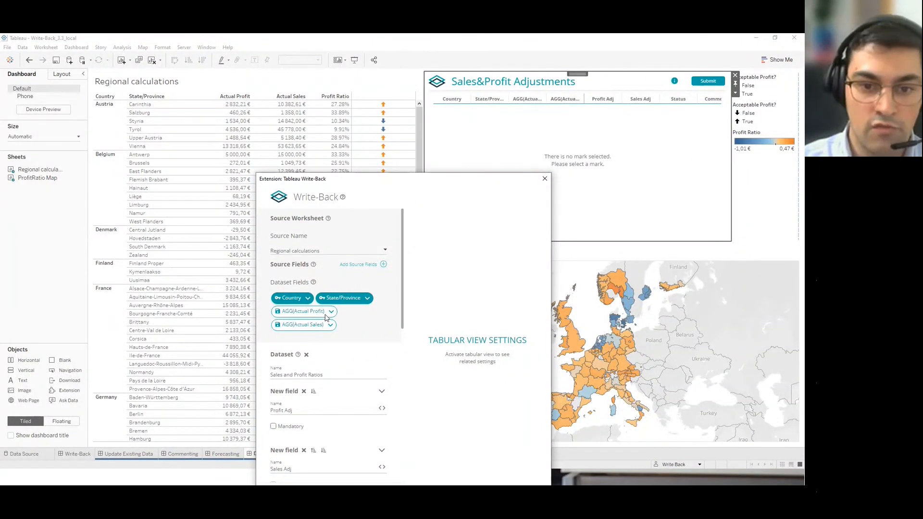
pyautogui.click(331, 312)
pyautogui.click(314, 311)
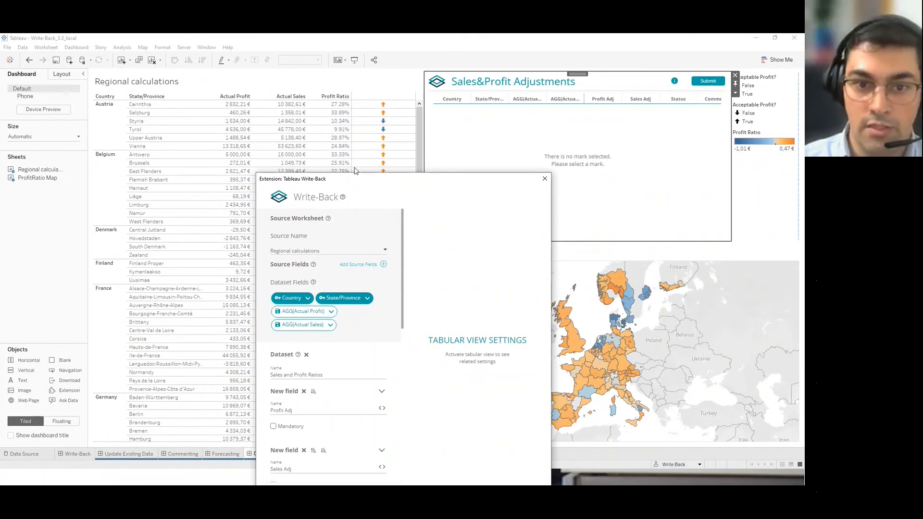
# Review the Sales and Profit Ratios dataset settings and its fields, then move the settings window aside.
pyautogui.moveTo(368, 184); pyautogui.dragTo(370, 91)
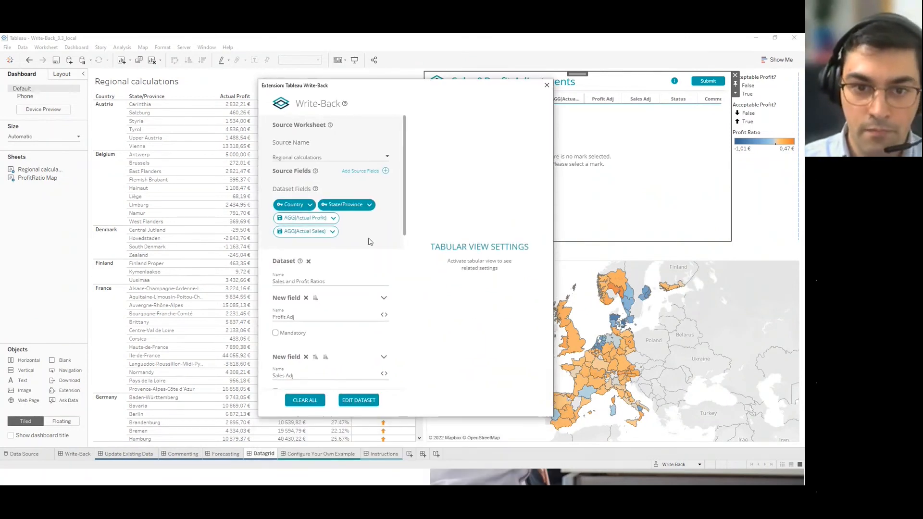
pyautogui.scroll(-1, 334, 221)
pyautogui.scroll(-1, 335, 222)
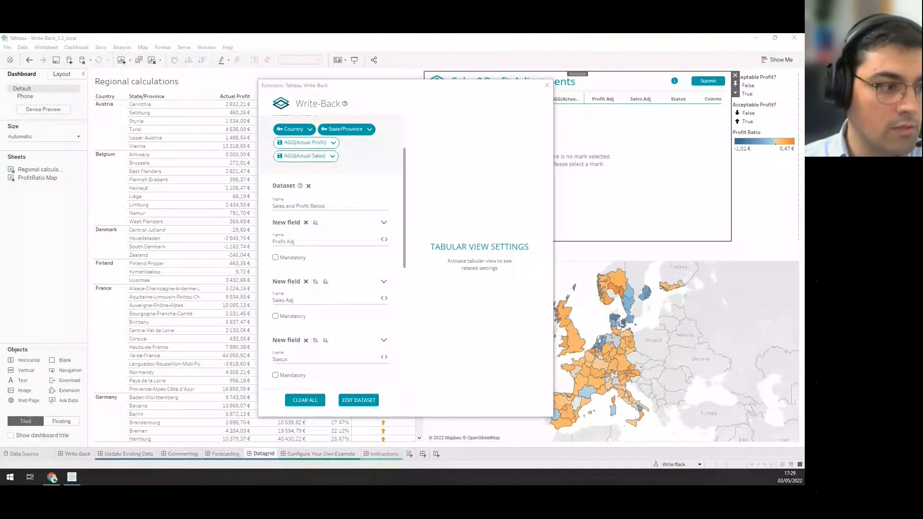
pyautogui.click(345, 210)
pyautogui.tripleClick(291, 205)
pyautogui.click(331, 204)
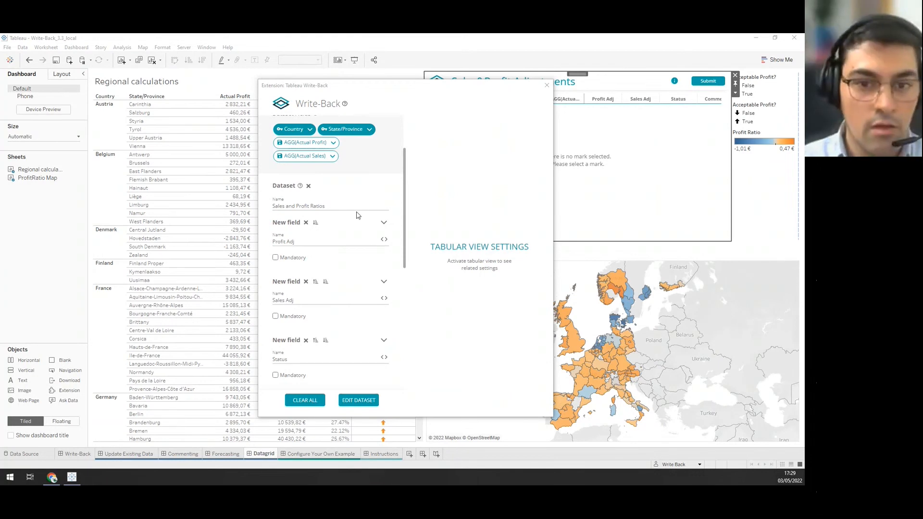
pyautogui.moveTo(404, 191); pyautogui.dragTo(406, 211)
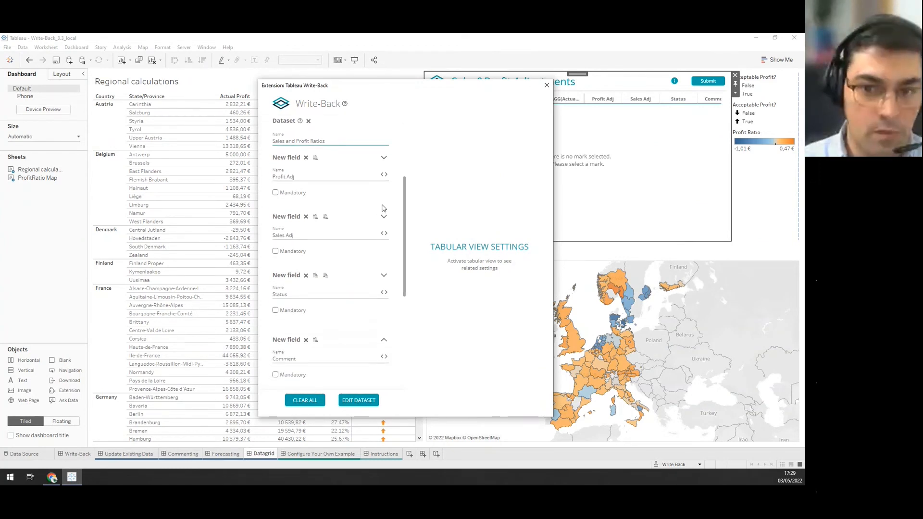
pyautogui.moveTo(452, 87); pyautogui.dragTo(423, 91)
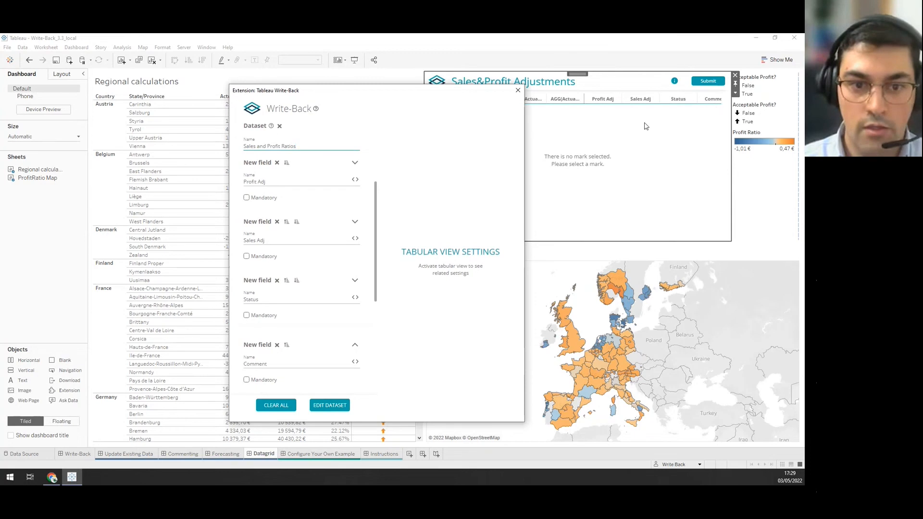
pyautogui.scroll(-1, 345, 201)
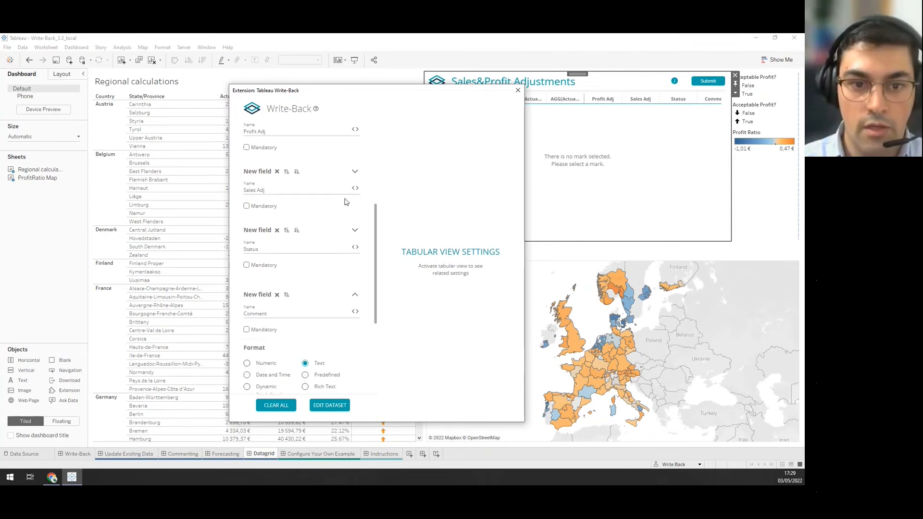
pyautogui.scroll(-2, 345, 202)
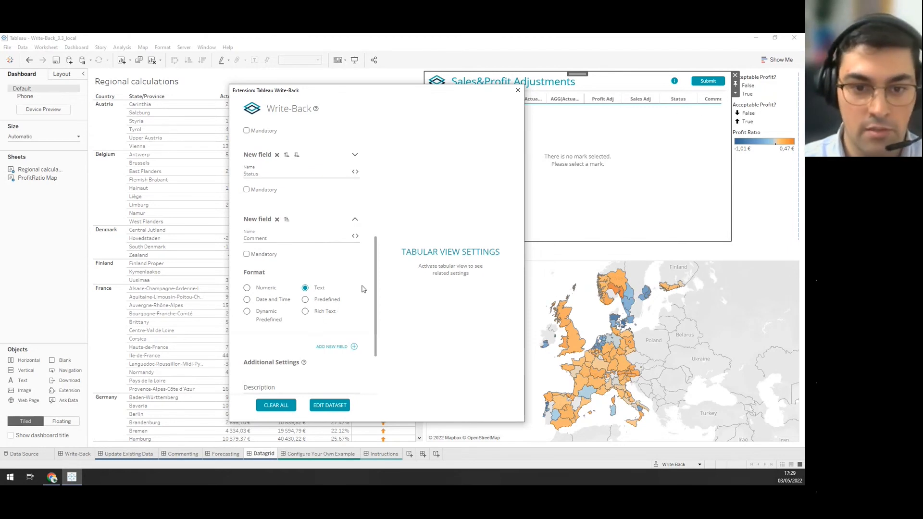
pyautogui.scroll(-1, 364, 273)
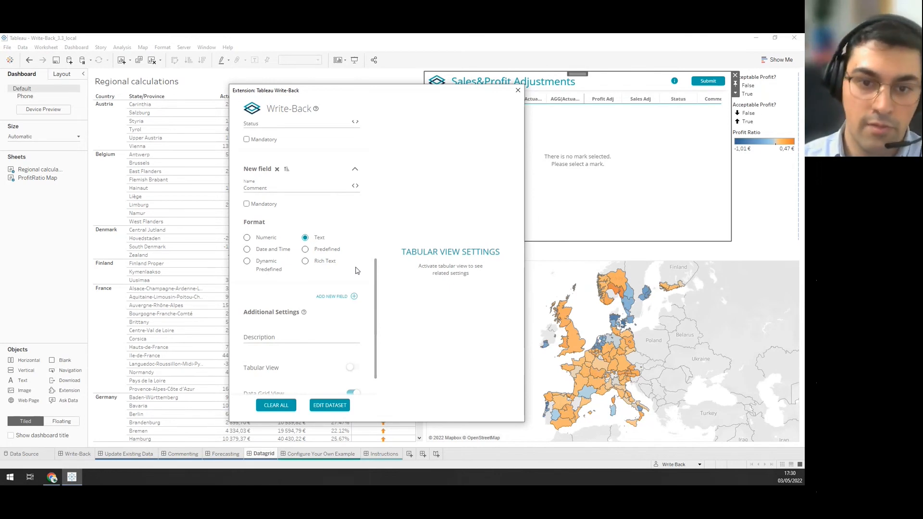
pyautogui.scroll(-1, 356, 271)
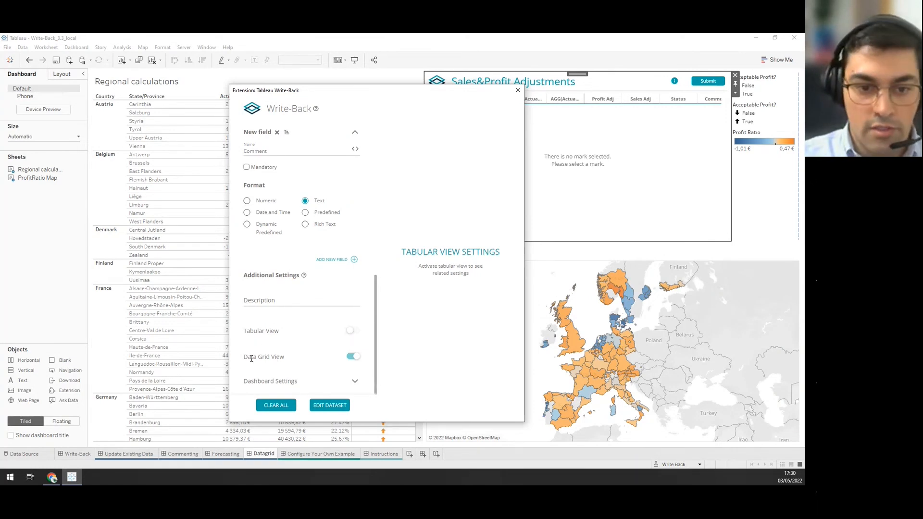
pyautogui.moveTo(250, 358); pyautogui.dragTo(318, 364)
# Verify Auto-Refresh Dashboard is enabled for the Datagrid datasource, then close the Write-Back settings.
pyautogui.click(354, 381)
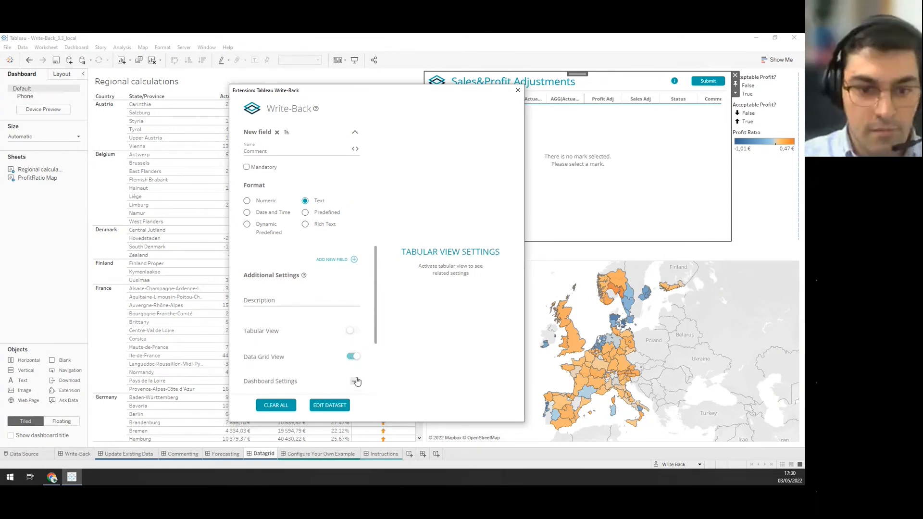
pyautogui.scroll(-1, 363, 365)
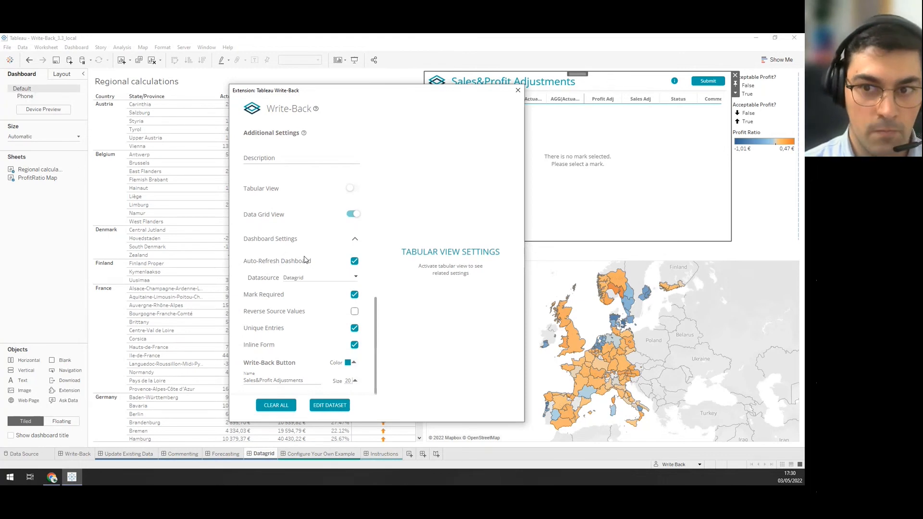
pyautogui.moveTo(409, 90); pyautogui.dragTo(305, 88)
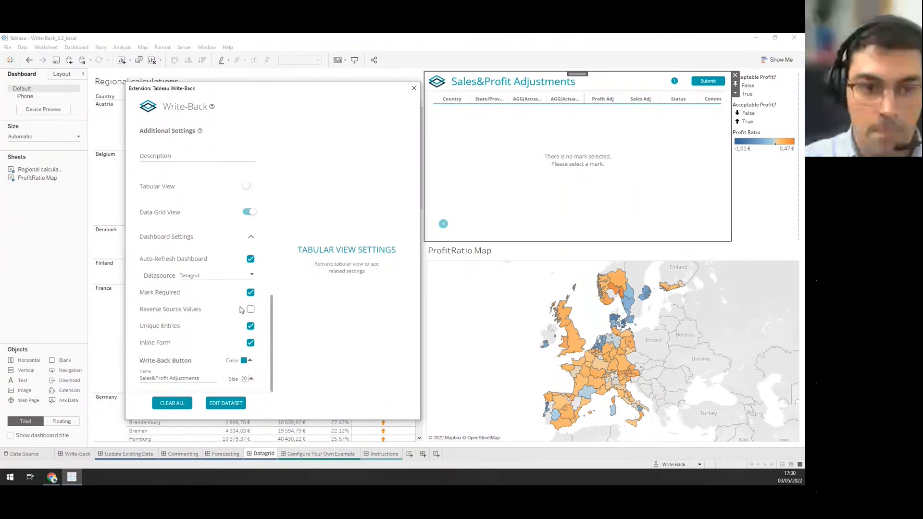
pyautogui.moveTo(252, 262)
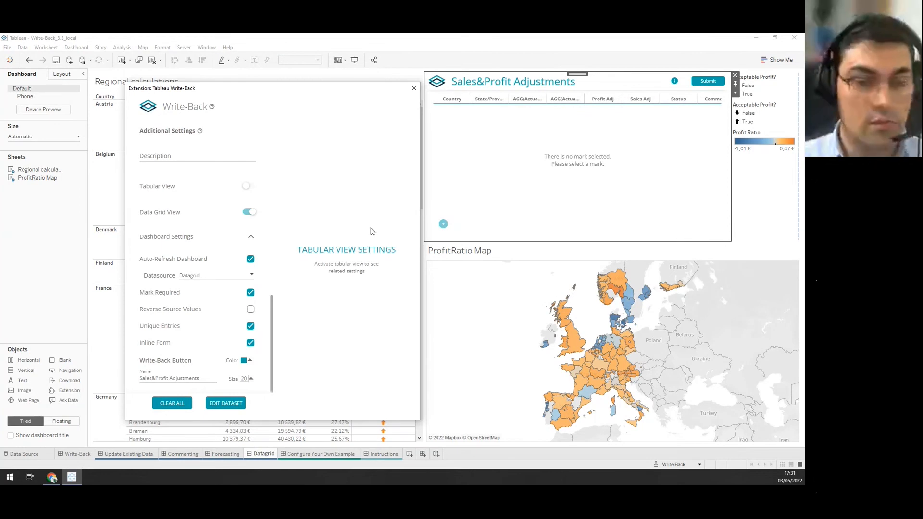
pyautogui.click(414, 90)
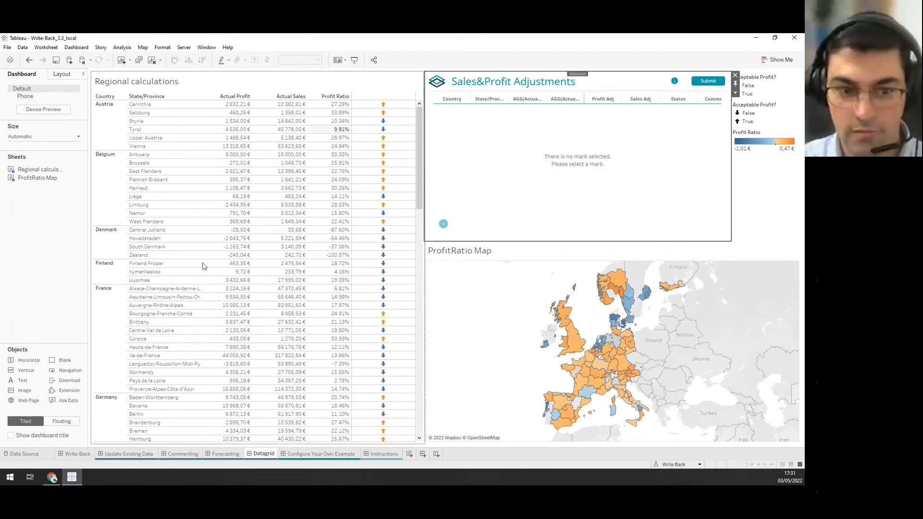
# Go to the Update Existing Data dashboard with the January 2021 Monthly Report.
pyautogui.click(121, 455)
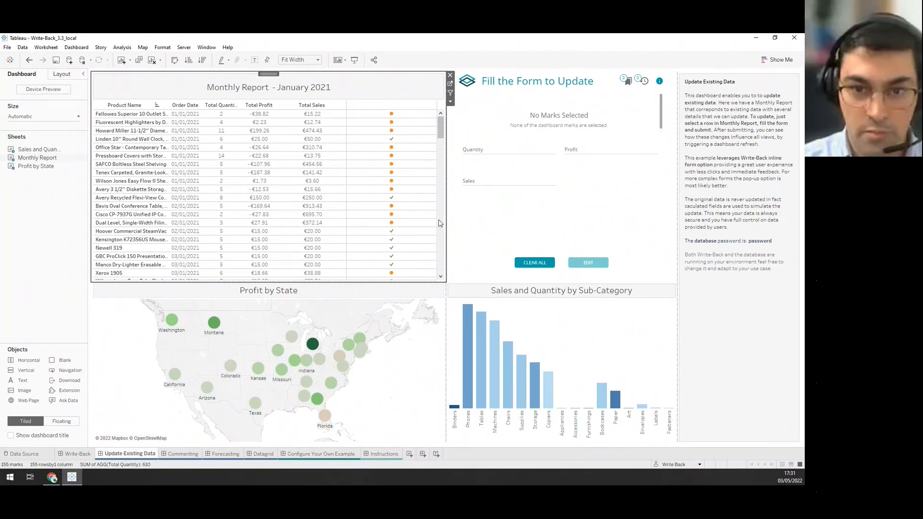
# Edit the quantity-8 02/01/2021 order's Sales from 250 to 300, then clear the row selection.
pyautogui.click(392, 198)
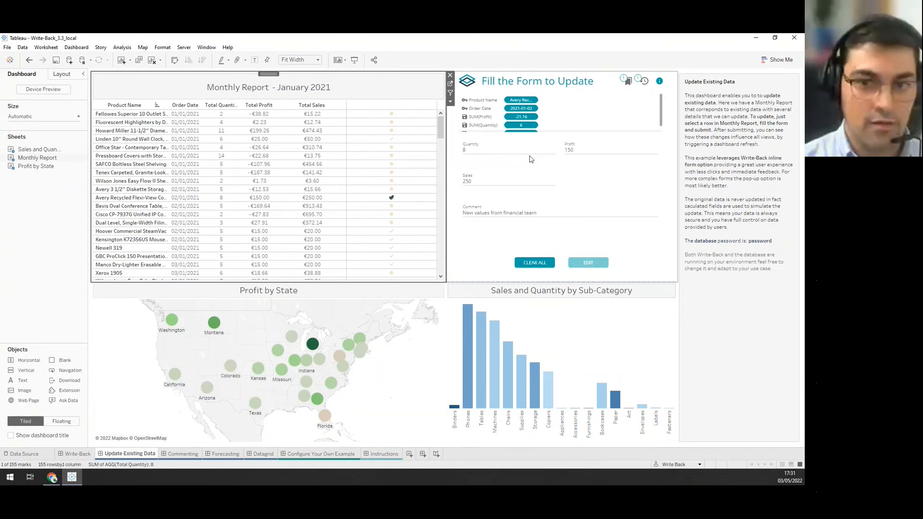
pyautogui.moveTo(482, 181); pyautogui.dragTo(432, 178)
pyautogui.write('300')
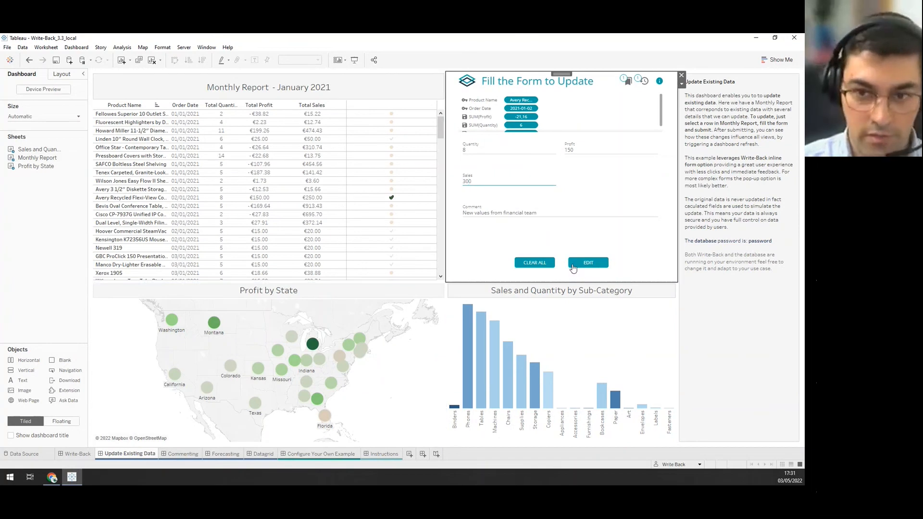
pyautogui.click(588, 265)
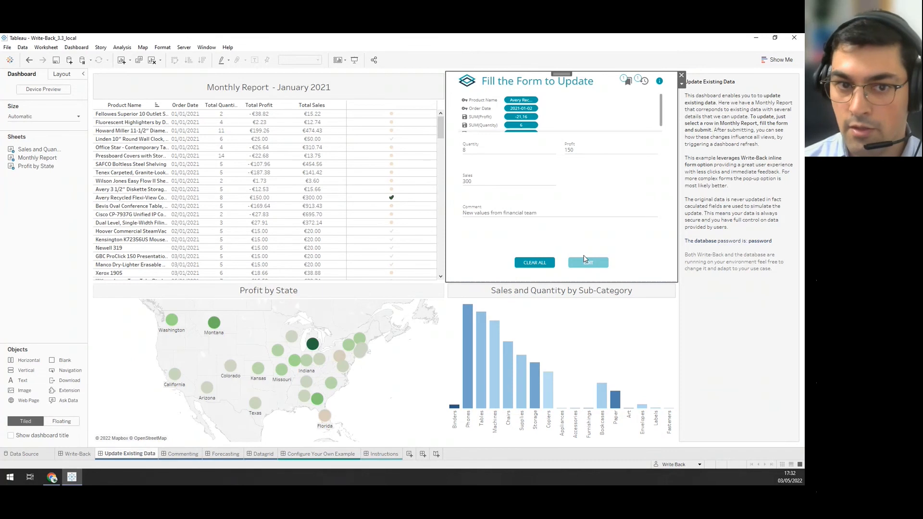
pyautogui.click(391, 197)
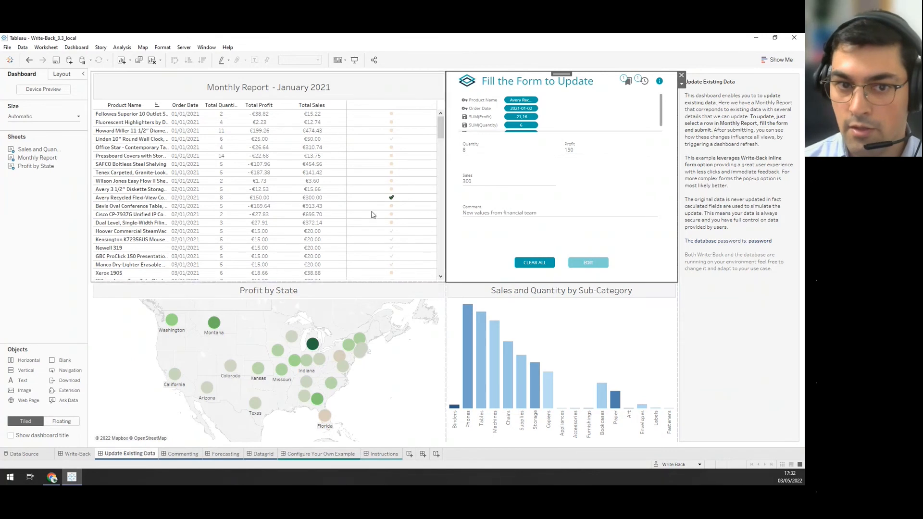
pyautogui.click(363, 201)
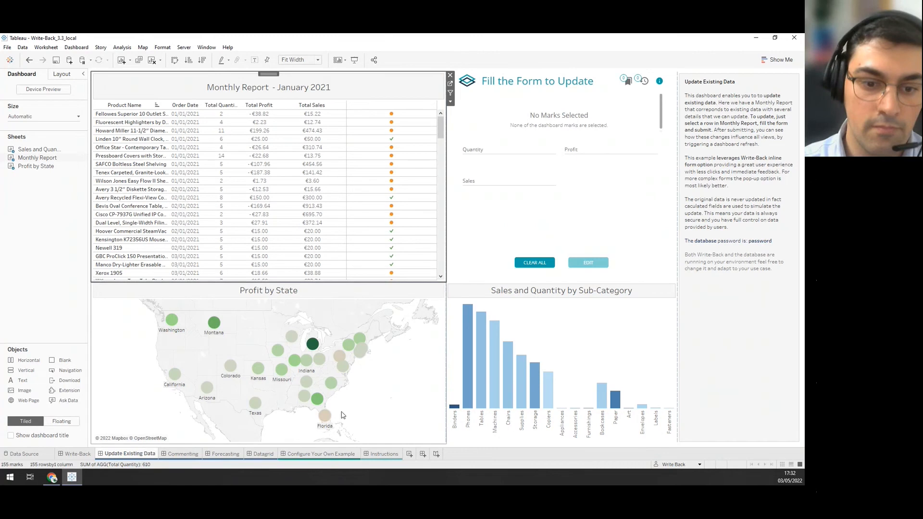
# Place an Extension object over the monthly sales charts on Configure Your Own Example.
pyautogui.click(332, 455)
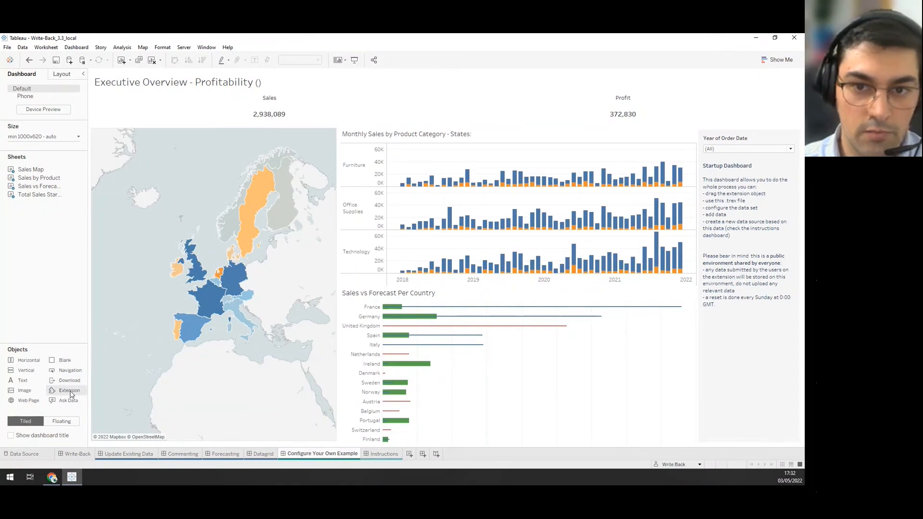
pyautogui.moveTo(70, 394); pyautogui.dragTo(459, 197)
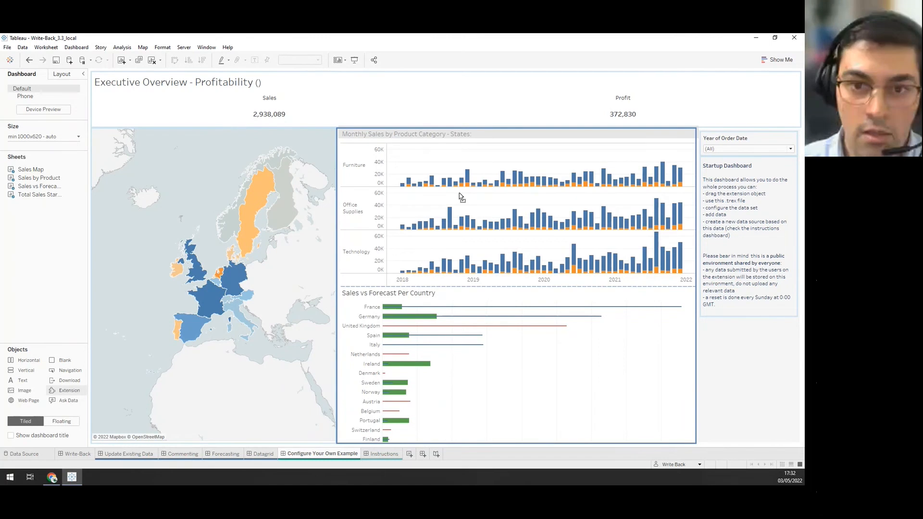
pyautogui.moveTo(459, 193); pyautogui.dragTo(66, 247)
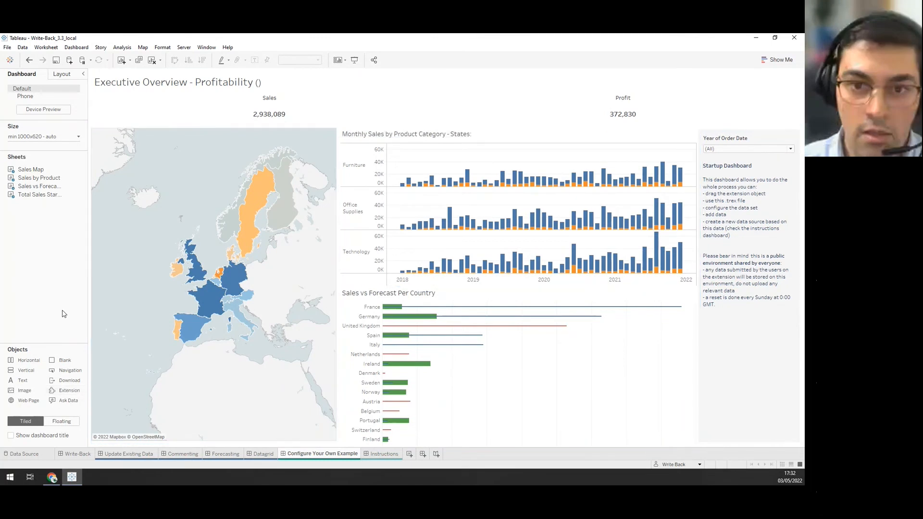
pyautogui.moveTo(65, 395); pyautogui.dragTo(485, 194)
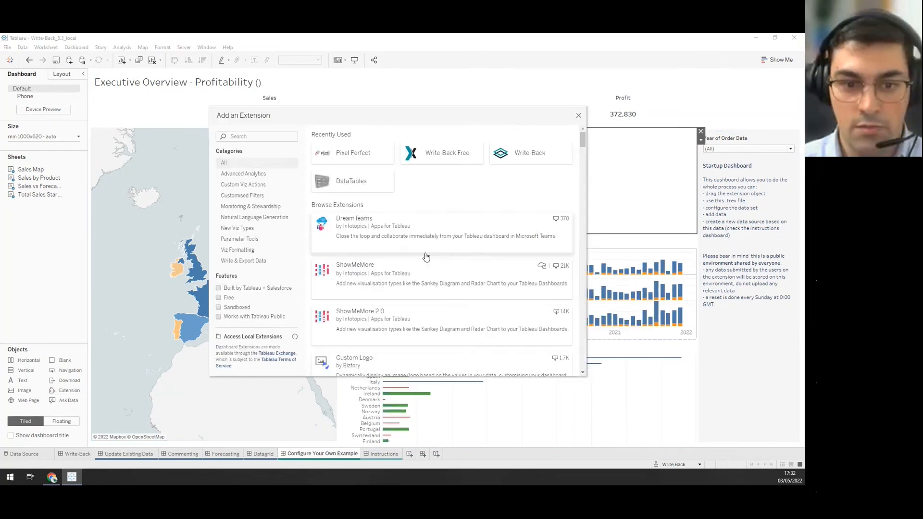
# Load the local extension file Write-Back_Webinar_local.trex.
pyautogui.click(265, 338)
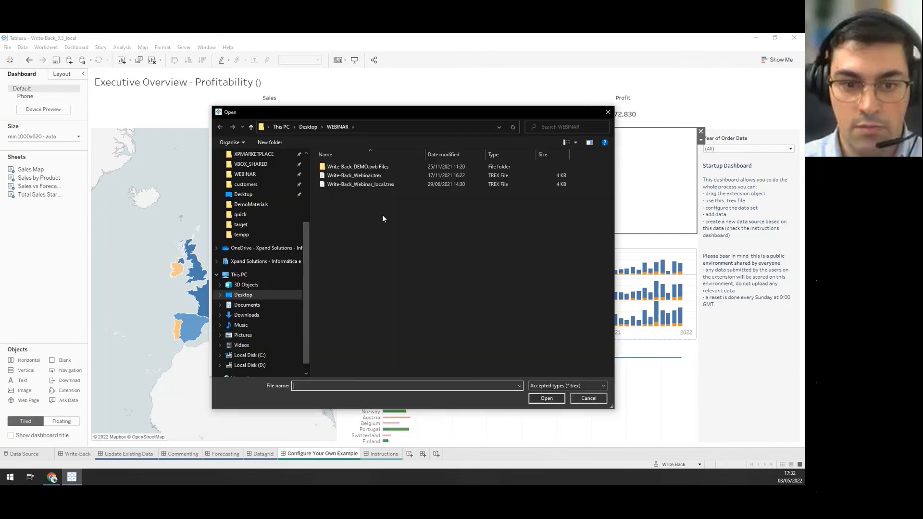
pyautogui.click(382, 186)
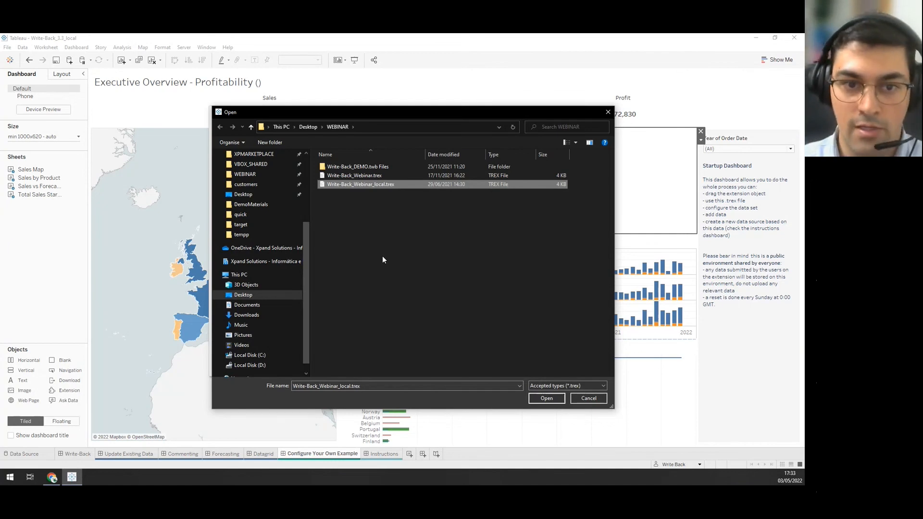
pyautogui.click(547, 398)
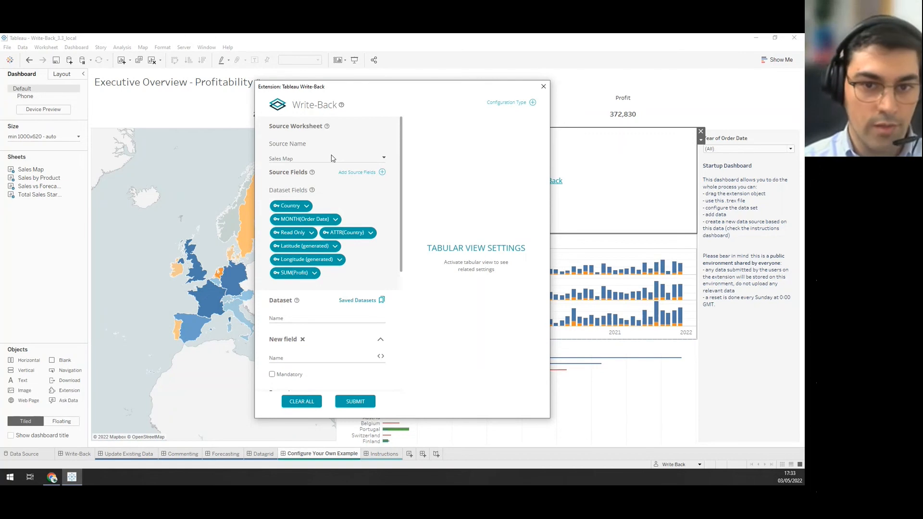
# Keep Sales Map as source worksheet and drop MONTH(Order Date), Read Only and ATTR(Country).
pyautogui.click(316, 158)
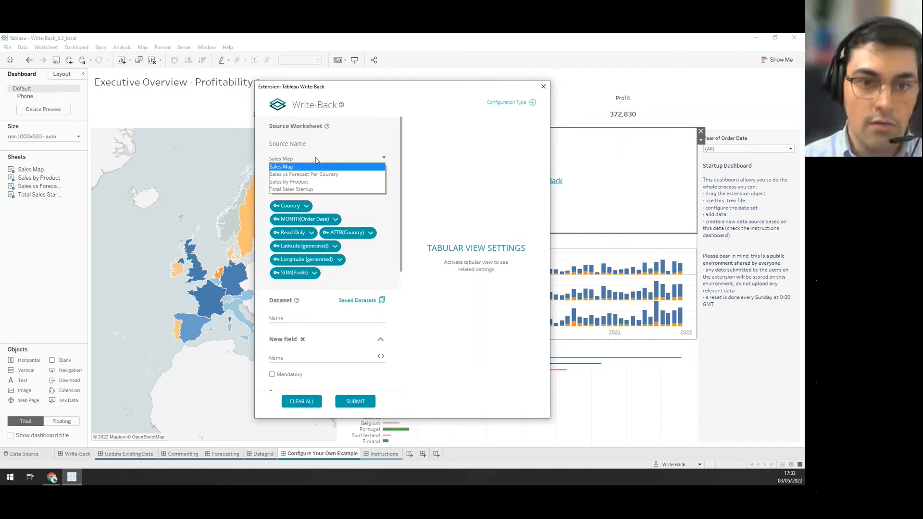
pyautogui.click(316, 166)
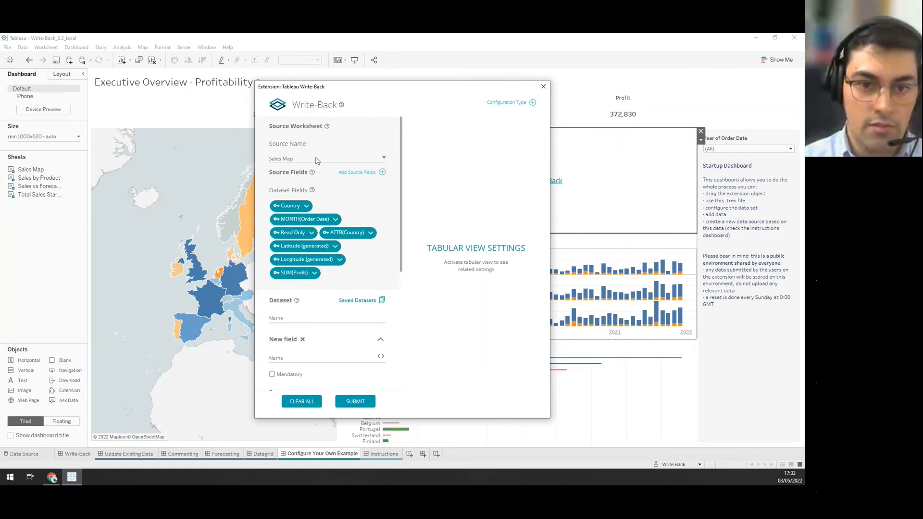
pyautogui.click(381, 172)
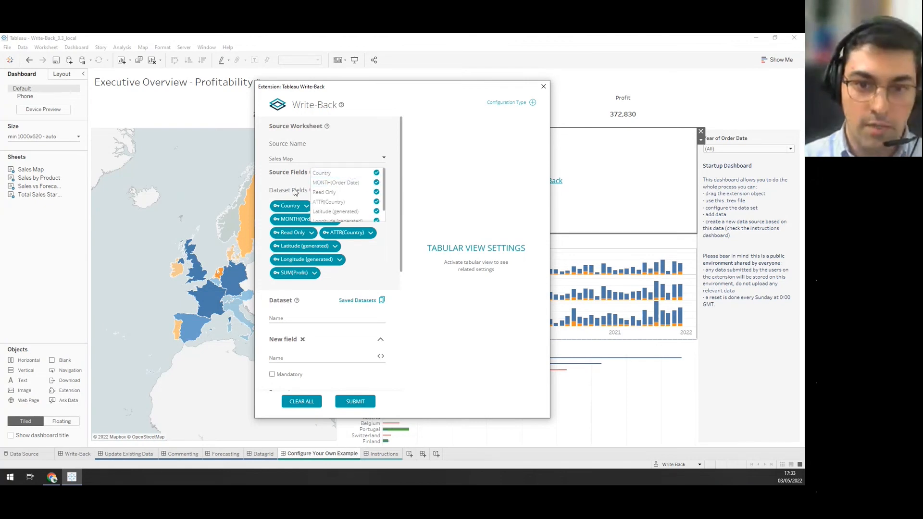
pyautogui.click(338, 184)
pyautogui.click(337, 193)
pyautogui.click(336, 202)
# Drop Latitude, Longitude and SUM(Profit), leaving Country as the only dataset field.
pyautogui.scroll(-1, 338, 206)
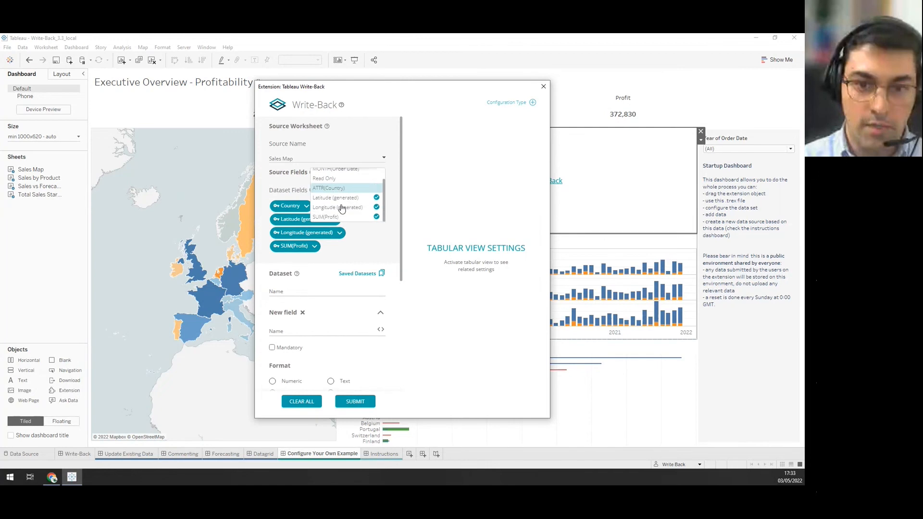
pyautogui.click(342, 199)
pyautogui.click(341, 208)
pyautogui.click(339, 217)
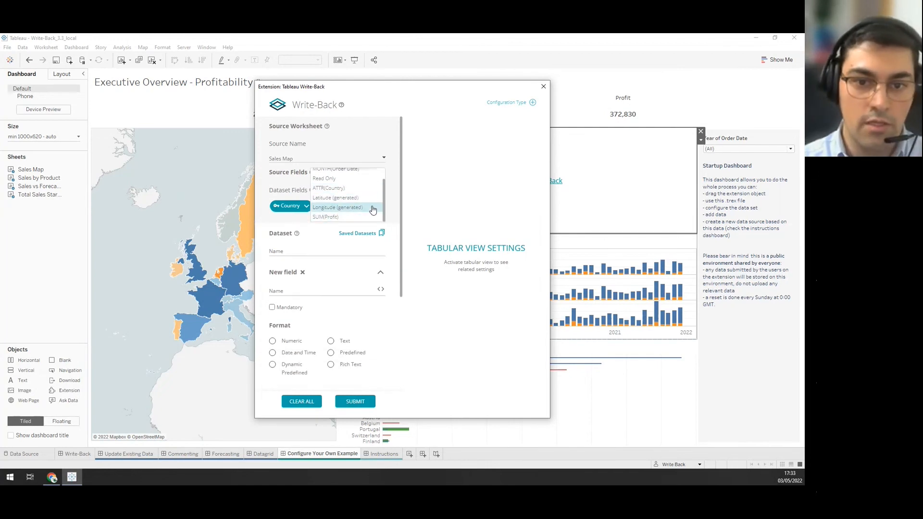
pyautogui.scroll(-1, 388, 200)
pyautogui.click(389, 202)
pyautogui.scroll(1, 390, 204)
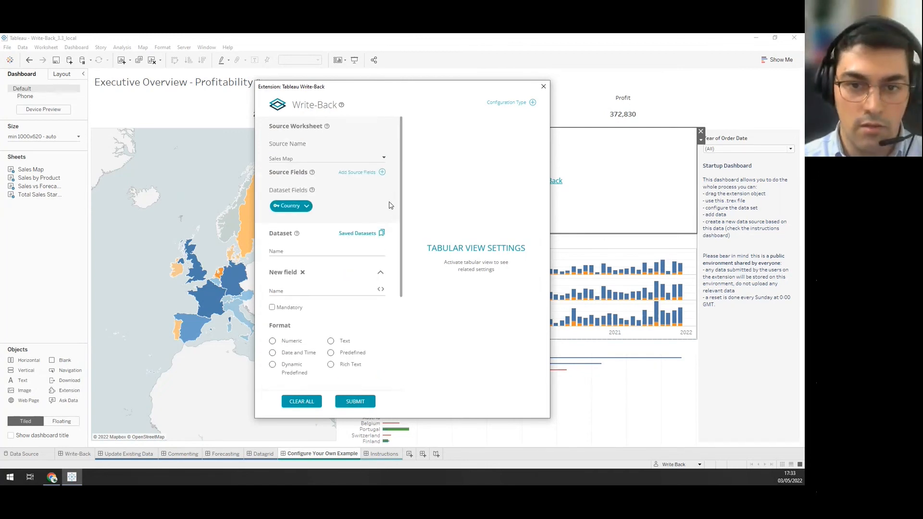
pyautogui.click(331, 250)
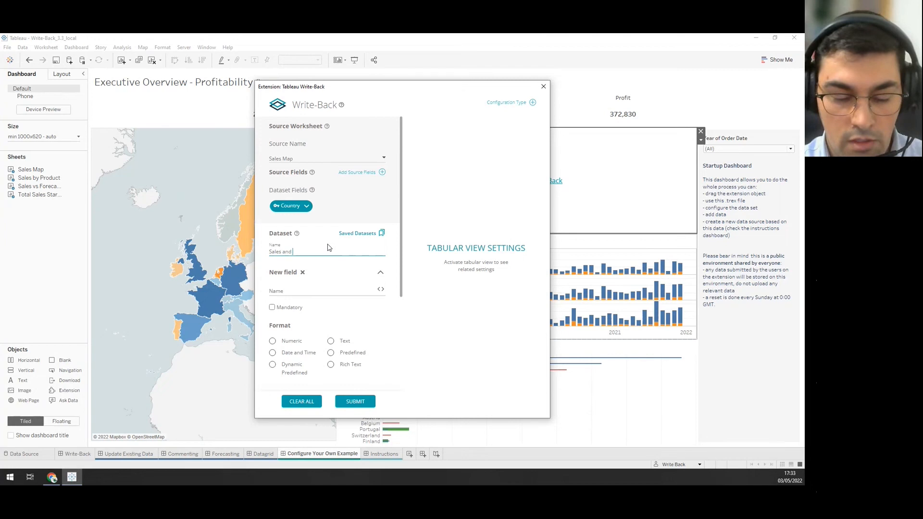
# Name the dataset 'Sales and Profit for Countries' and add a numeric Sales field.
pyautogui.write('Profit for Countries')
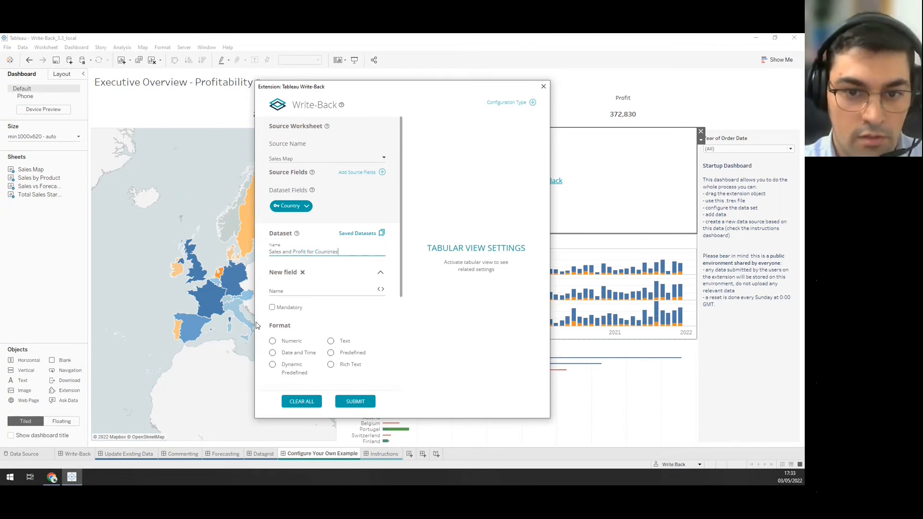
pyautogui.click(290, 290)
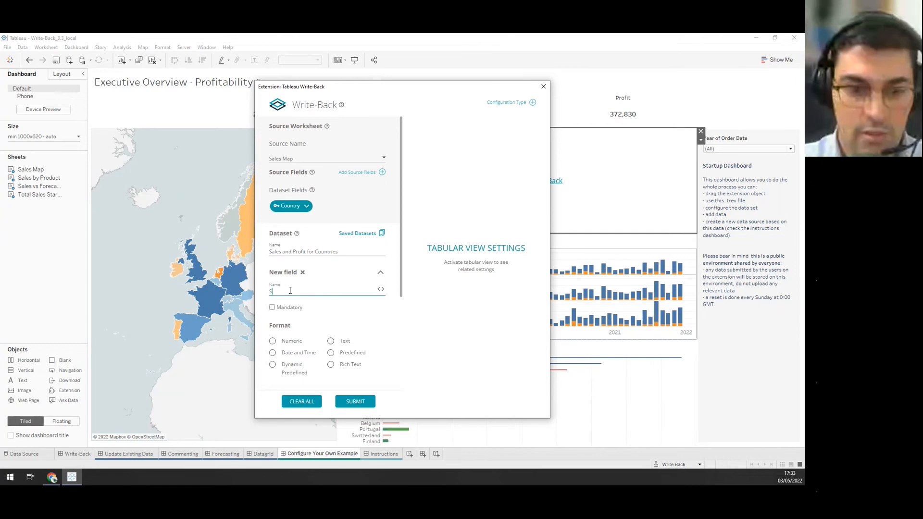
pyautogui.scroll(-1, 293, 303)
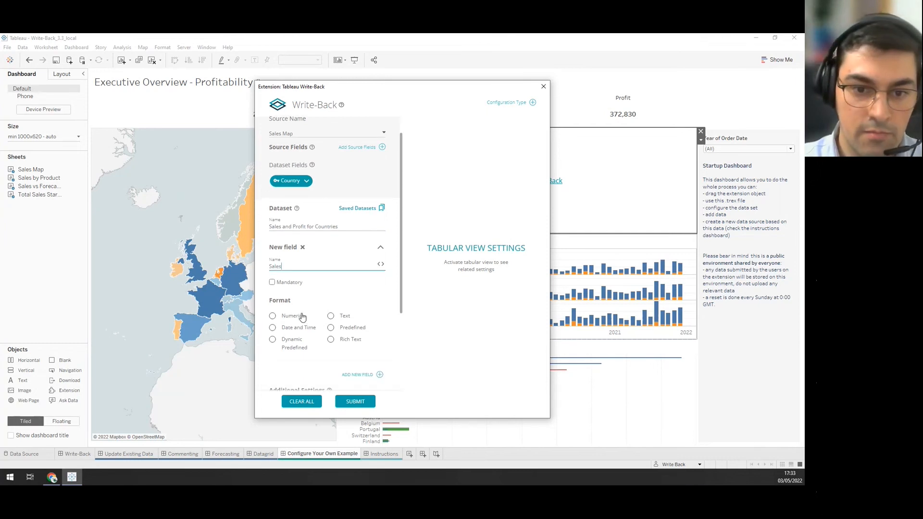
pyautogui.click(293, 319)
pyautogui.scroll(-3, 310, 329)
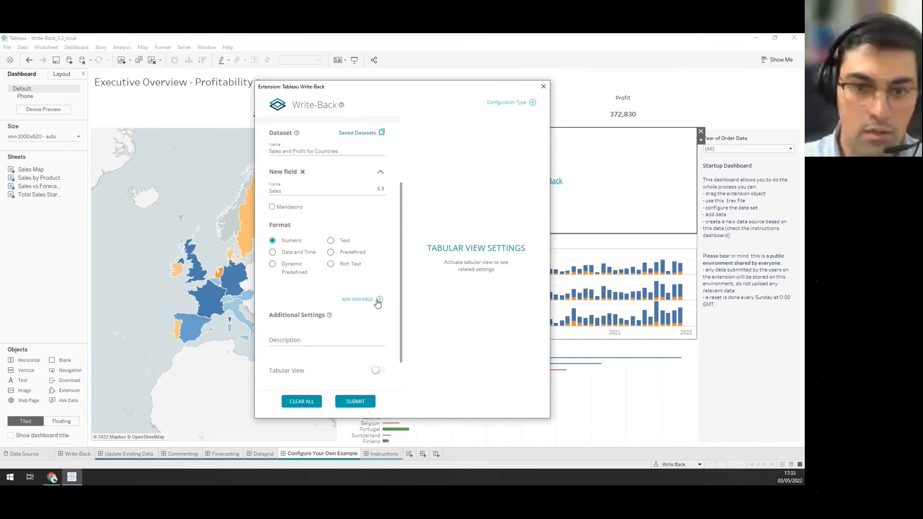
# Add a second numeric field named Profit.
pyautogui.click(380, 300)
pyautogui.click(298, 256)
pyautogui.write('Profit')
pyautogui.click(290, 310)
pyautogui.scroll(-2, 312, 312)
# Add a third field, Status, with Predefined format.
pyautogui.click(380, 317)
pyautogui.click(319, 265)
pyautogui.write('Status')
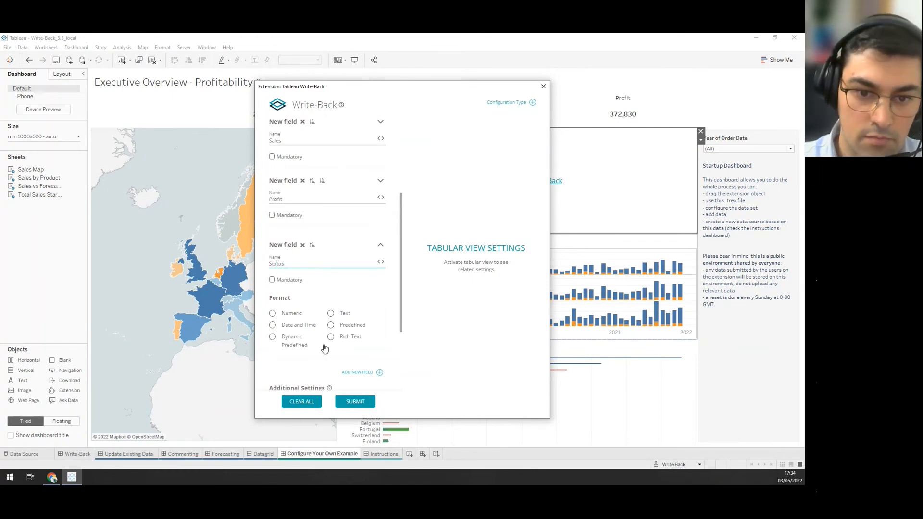
pyautogui.click(339, 328)
pyautogui.scroll(-3, 340, 318)
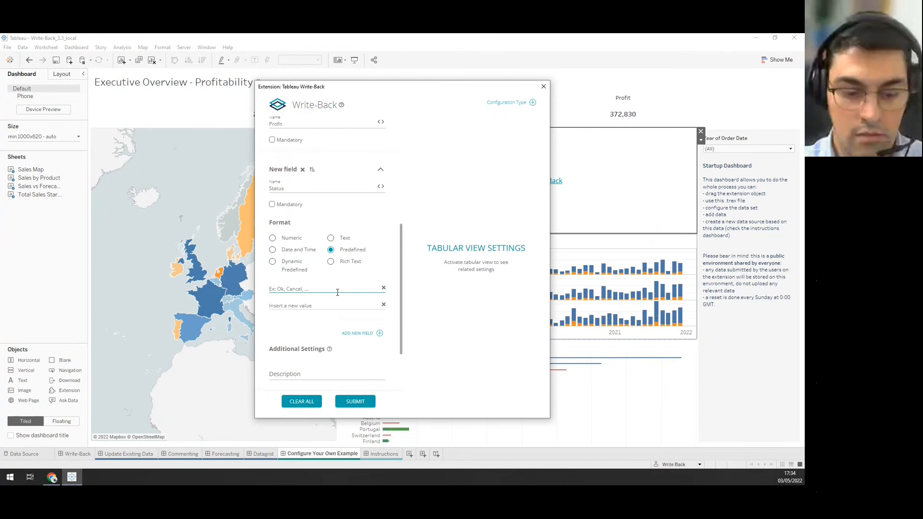
# Enter Draft, Final and Canceled as the Status field's predefined values.
pyautogui.write('Draft')
pyautogui.press('Return')
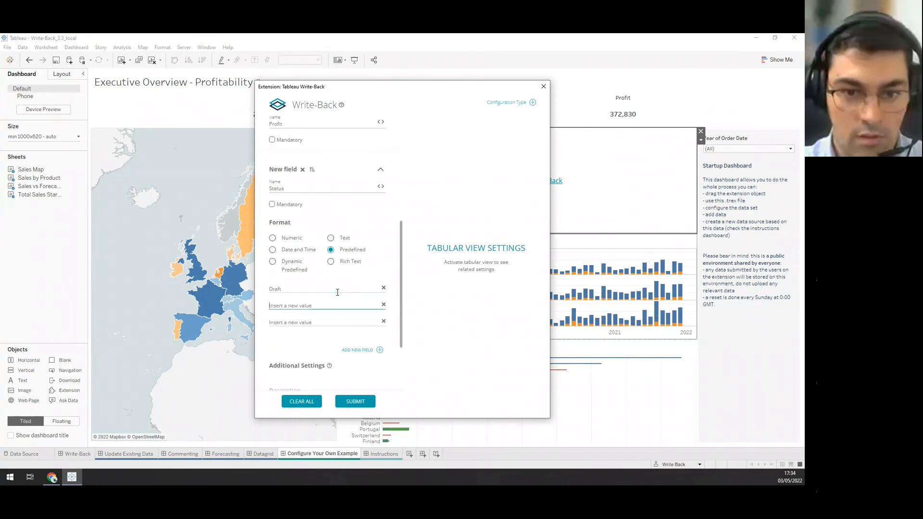
pyautogui.write('Final')
pyautogui.press('Return')
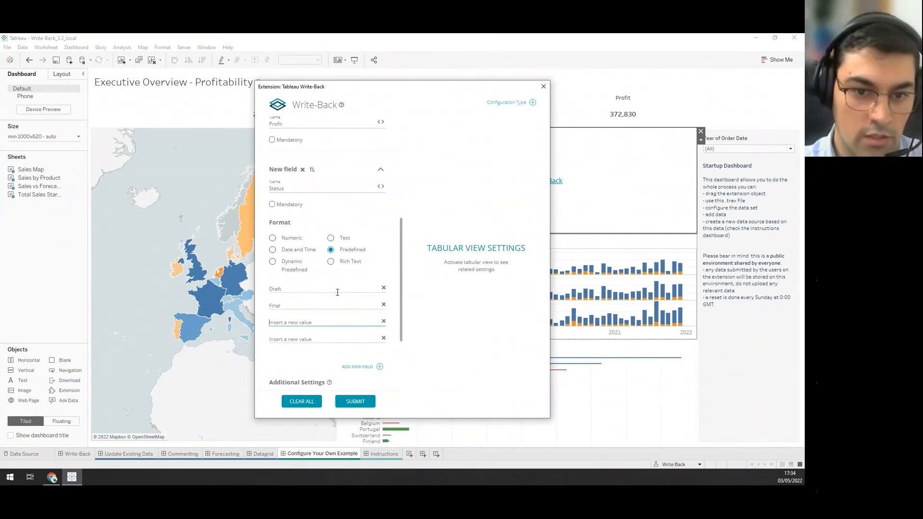
pyautogui.write('Canceled')
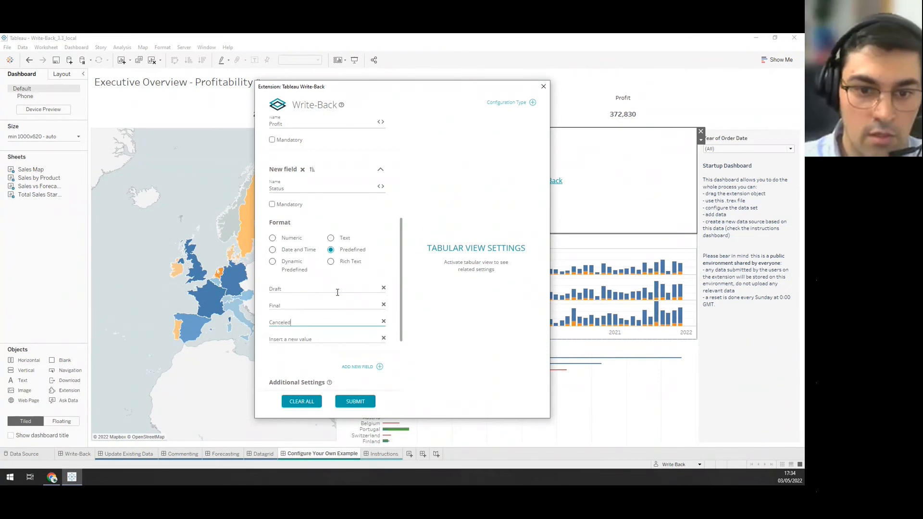
pyautogui.scroll(-3, 337, 293)
# Remove the extra empty field, turn on Data Grid View and expand Dashboard Settings.
pyautogui.click(380, 291)
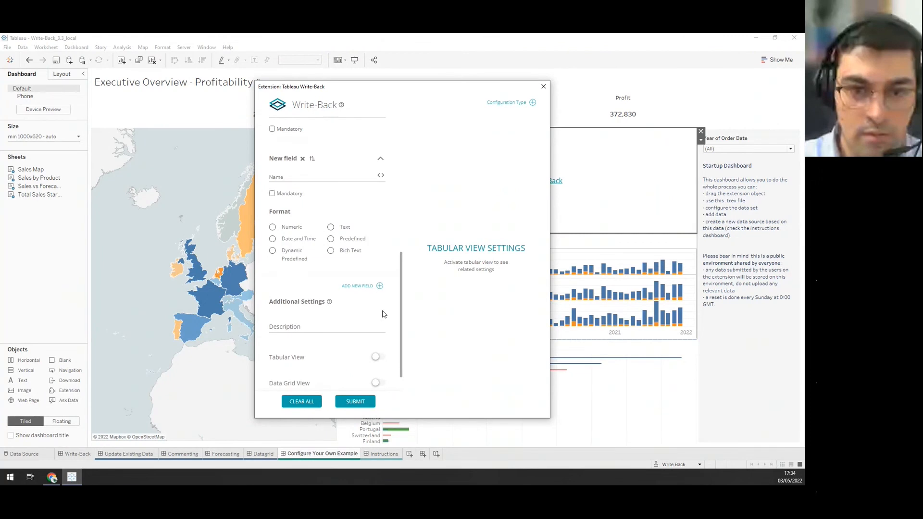
pyautogui.click(313, 178)
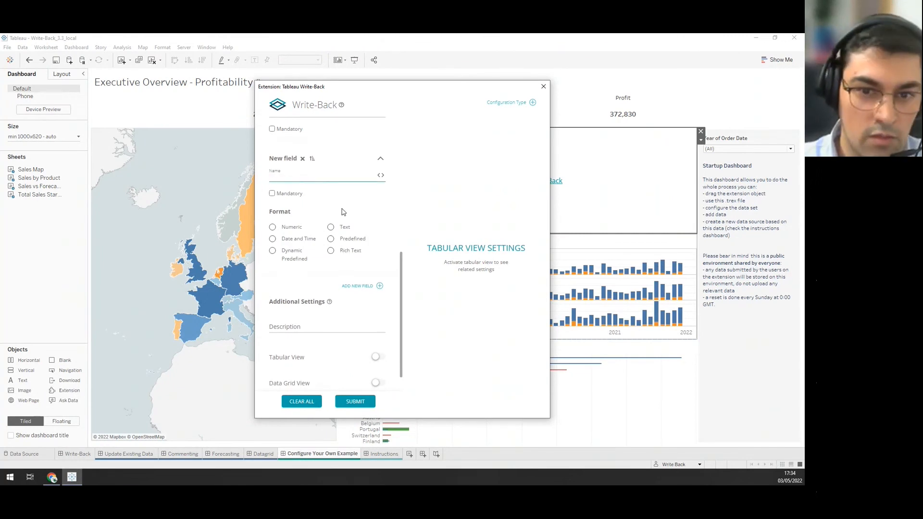
pyautogui.click(303, 159)
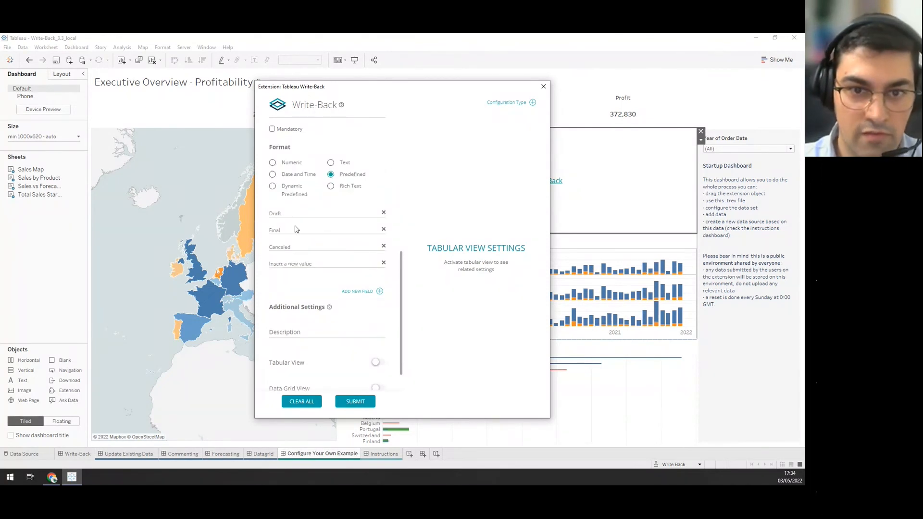
pyautogui.scroll(-1, 309, 242)
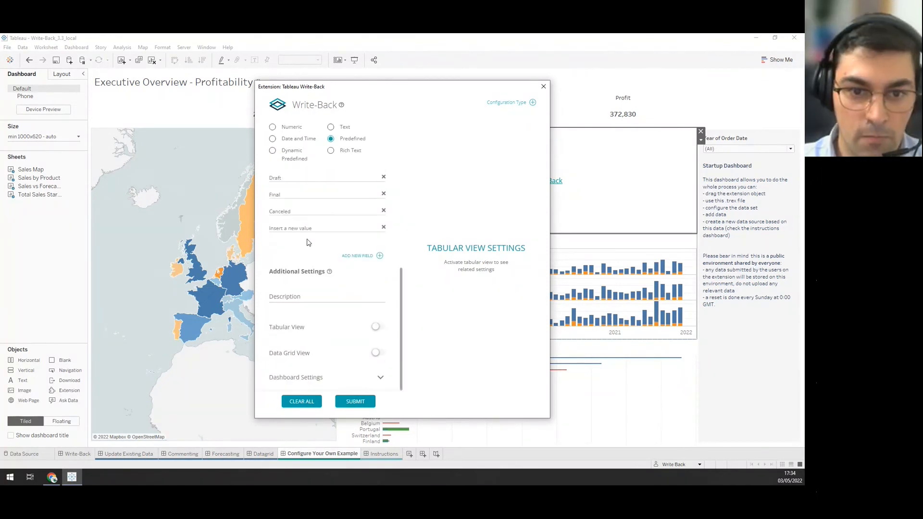
pyautogui.click(377, 353)
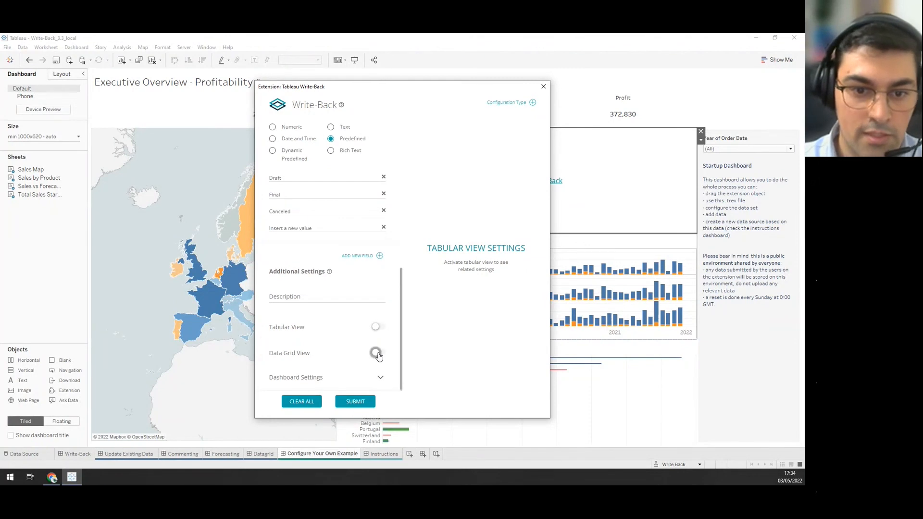
pyautogui.click(380, 377)
pyautogui.scroll(-3, 377, 349)
pyautogui.scroll(-1, 377, 348)
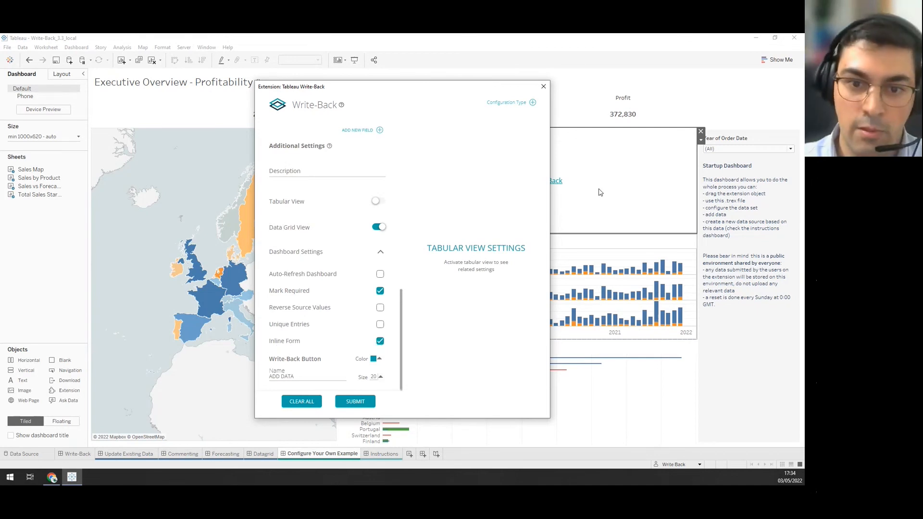
# Check the ADD DATA button label and submit the Write-Back configuration.
pyautogui.moveTo(344, 377); pyautogui.dragTo(234, 381)
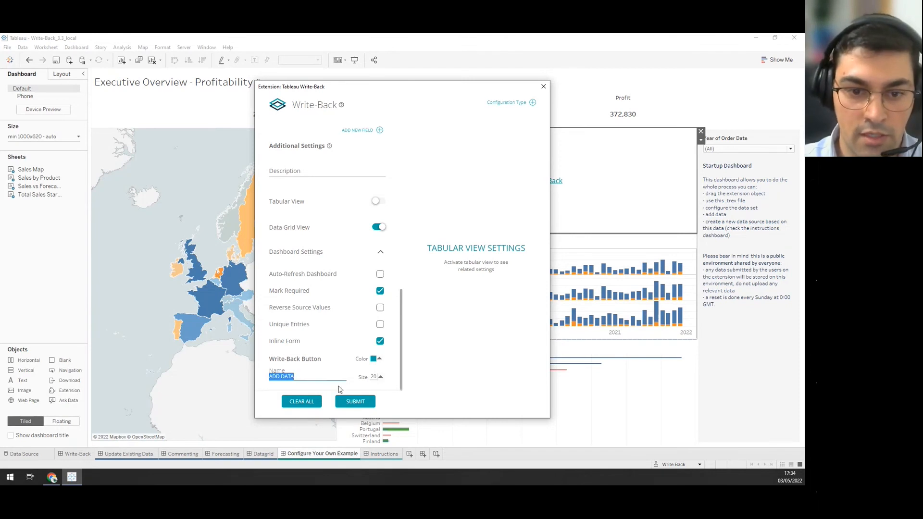
pyautogui.click(354, 401)
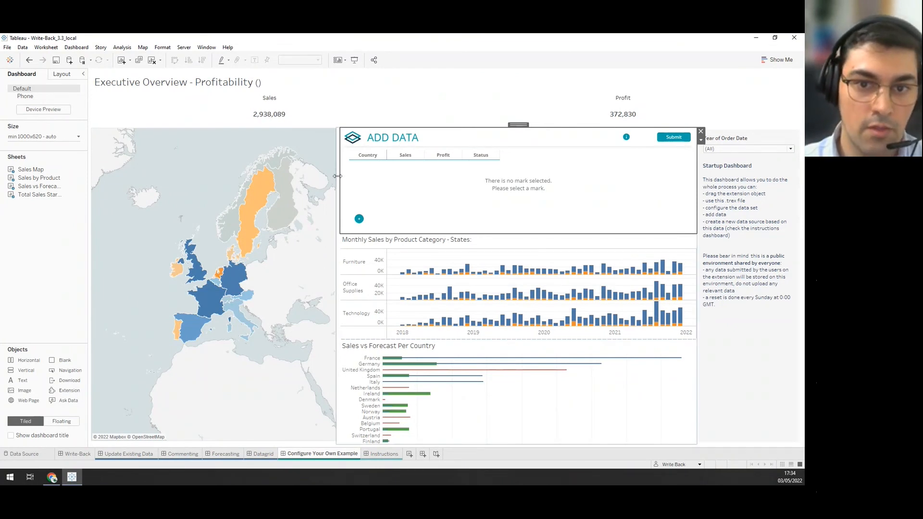
# Widen the map, lasso Spain, Portugal and France, and add entry rows for them.
pyautogui.moveTo(337, 176); pyautogui.dragTo(371, 175)
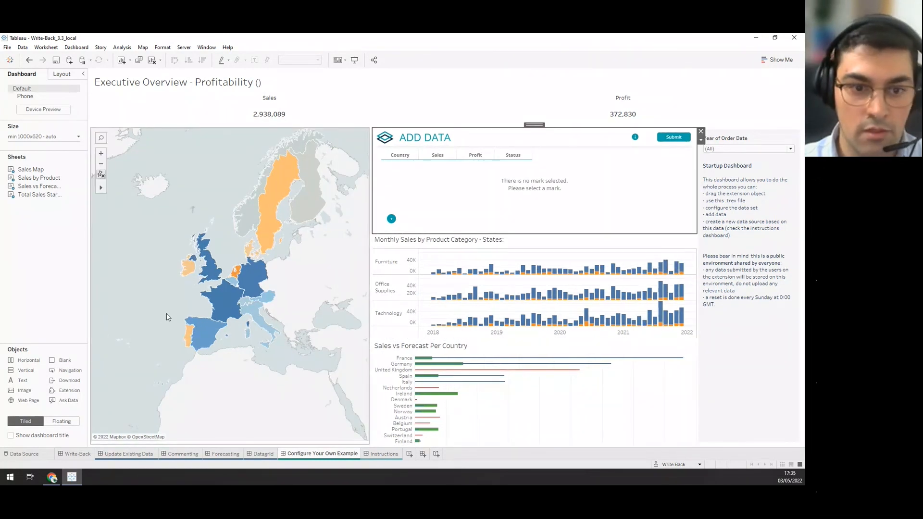
pyautogui.moveTo(170, 308); pyautogui.dragTo(216, 331)
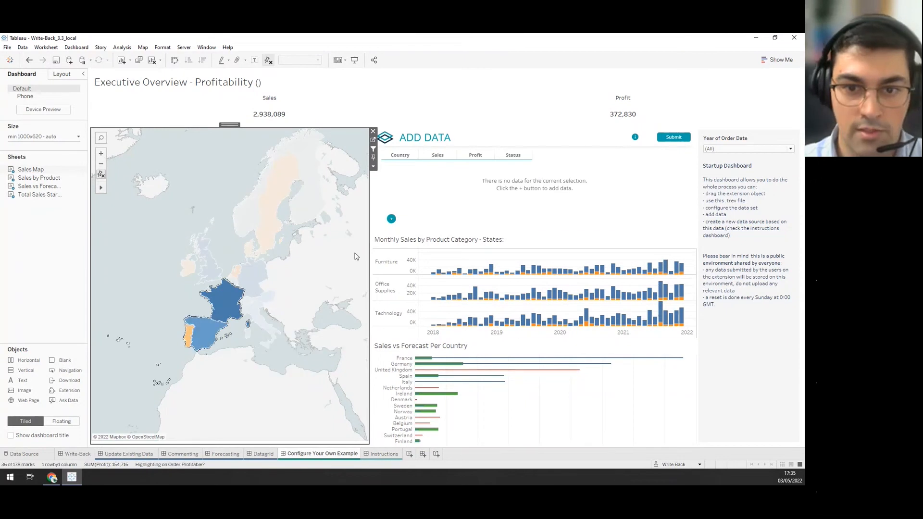
pyautogui.click(392, 220)
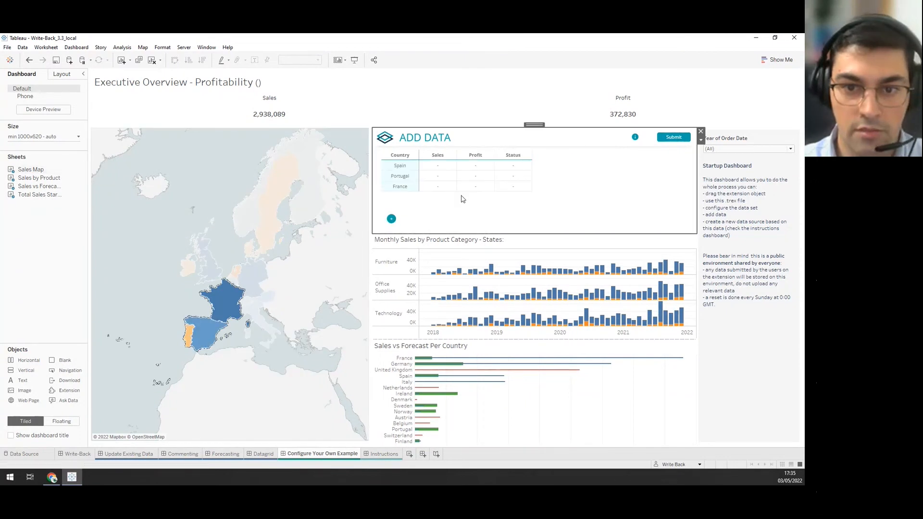
# Enter sales and profit for Spain (15200, 1578) and Portugal (26789, 3790).
pyautogui.click(439, 169)
pyautogui.write('15200')
pyautogui.click(476, 166)
pyautogui.write('1578')
pyautogui.click(444, 179)
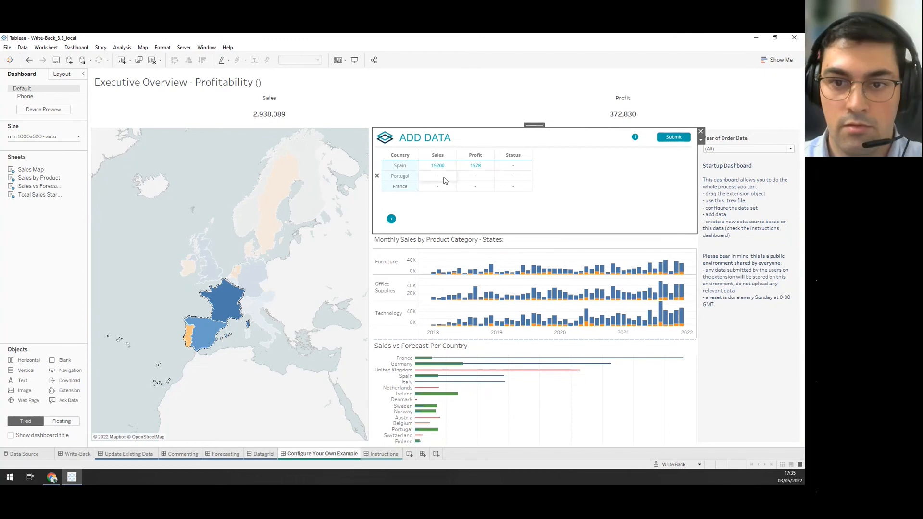
pyautogui.write('26789')
pyautogui.click(471, 176)
pyautogui.write('3790')
# Set the Status of Spain, Portugal and France to Draft.
pyautogui.click(515, 165)
pyautogui.click(523, 165)
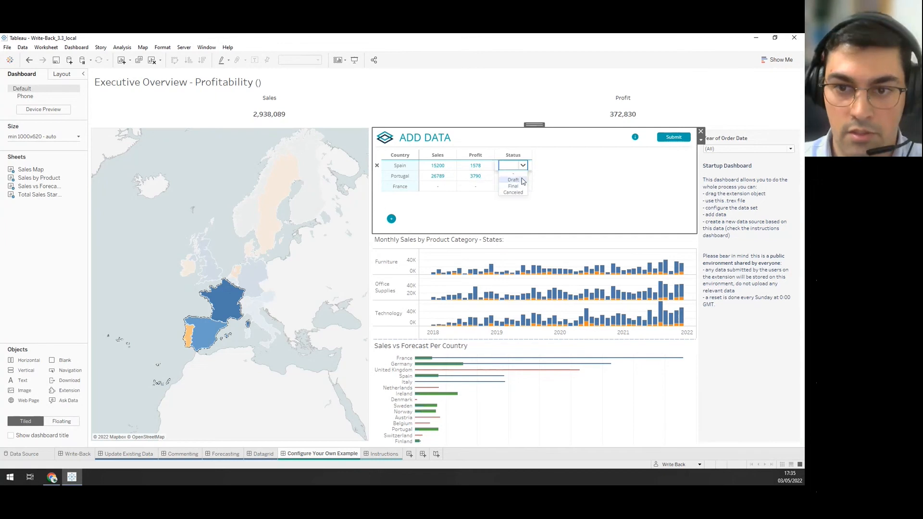
pyautogui.click(514, 179)
pyautogui.click(514, 175)
pyautogui.click(523, 176)
pyautogui.click(523, 190)
pyautogui.click(513, 186)
pyautogui.click(522, 187)
pyautogui.click(505, 199)
# Enter France's sales 26899 and profit 4690, then submit the three entries.
pyautogui.click(444, 186)
pyautogui.write('26899')
pyautogui.click(478, 188)
pyautogui.write('4690')
pyautogui.click(666, 139)
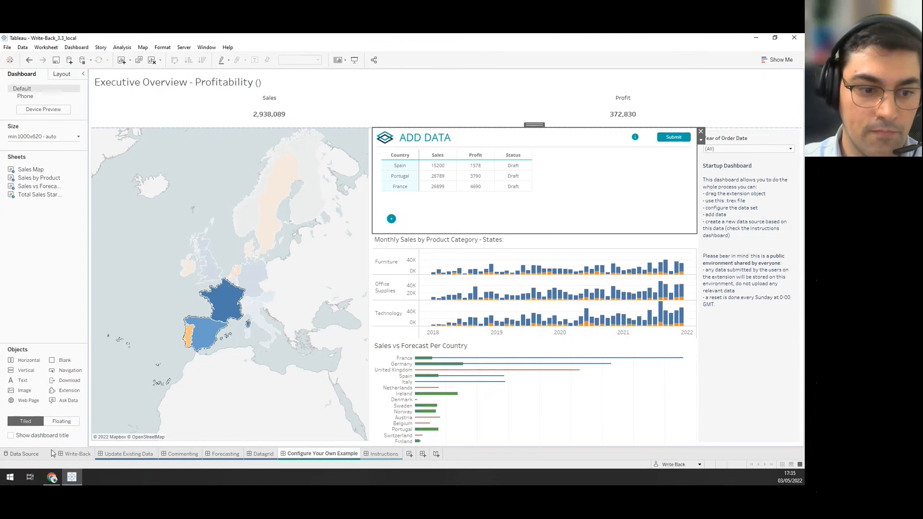
# Go to the Update Existing Data dashboard and its Update Underlying Data source page.
pyautogui.click(186, 306)
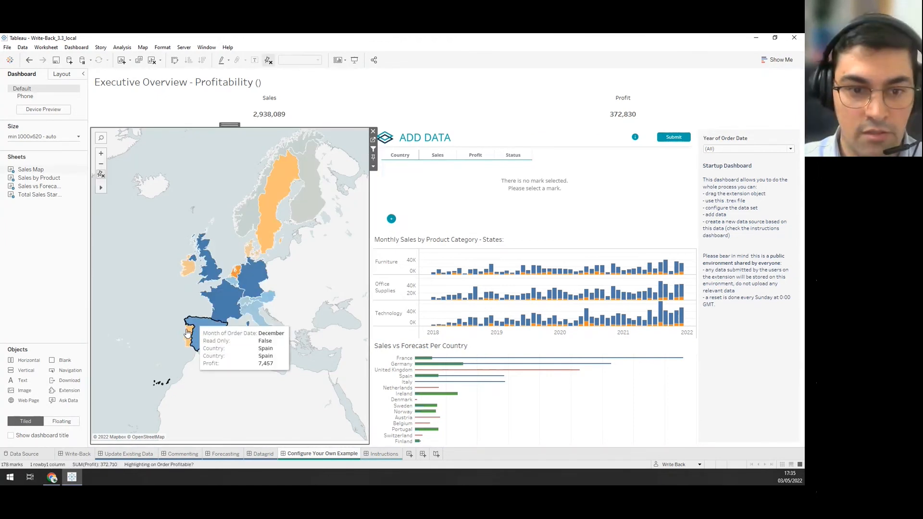
pyautogui.click(110, 453)
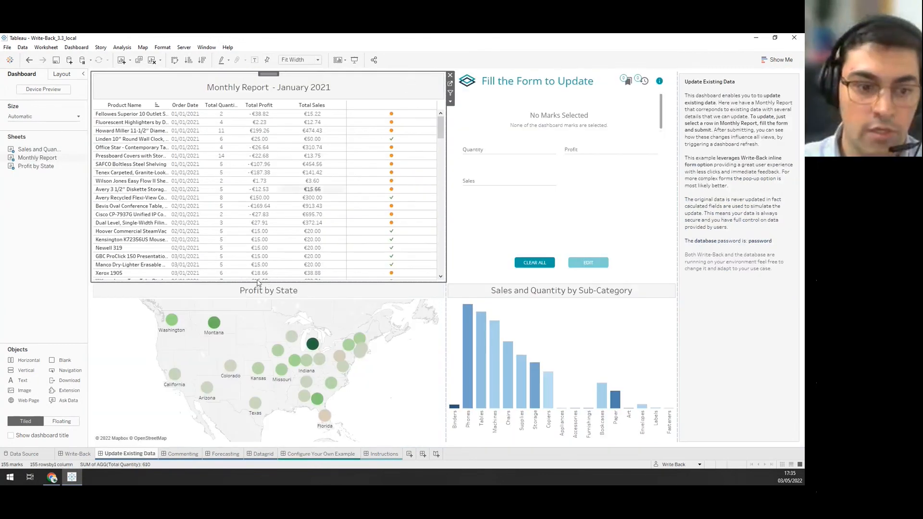
pyautogui.click(25, 454)
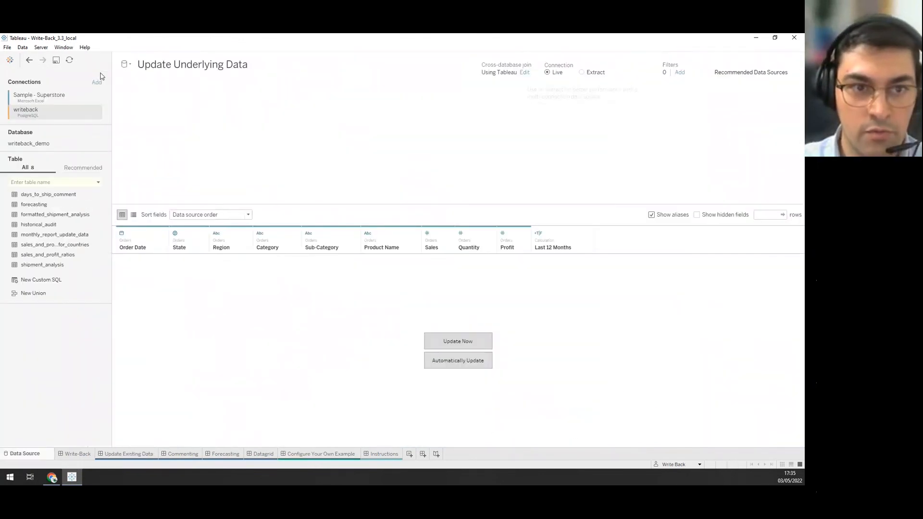
pyautogui.click(130, 65)
pyautogui.click(130, 65)
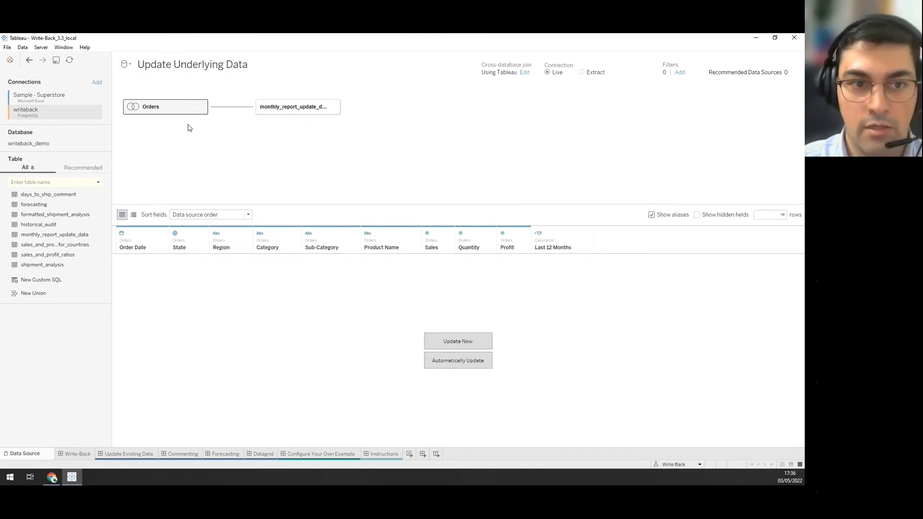
# Create a new PostgreSQL data source and sign in to writeback_demo on localhost with the password.
pyautogui.click(127, 67)
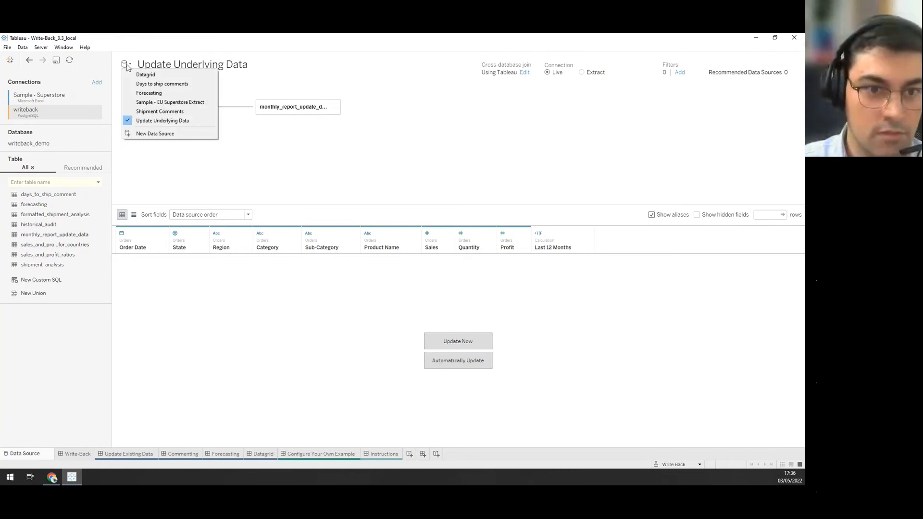
pyautogui.click(149, 133)
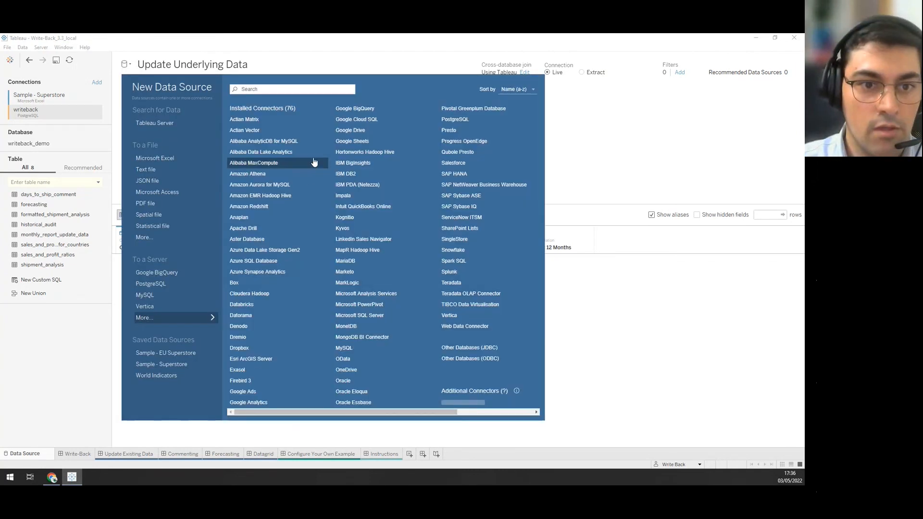
pyautogui.click(454, 121)
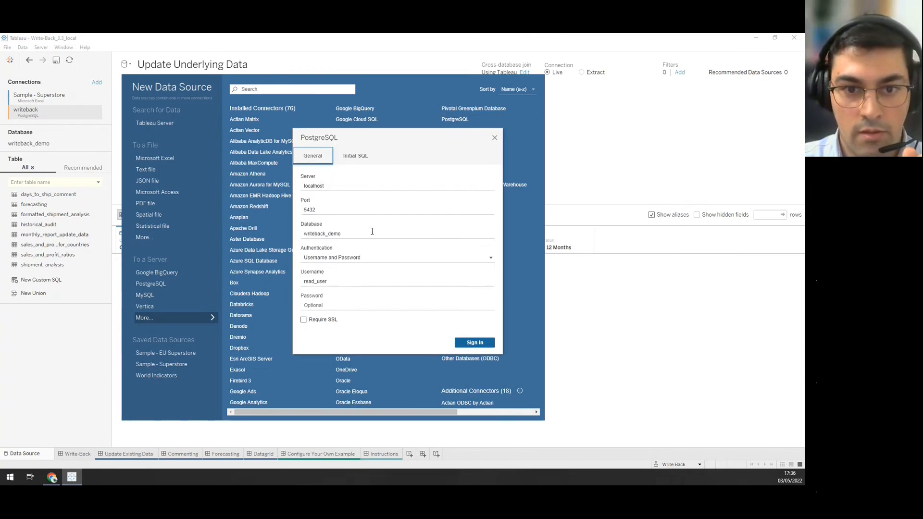
pyautogui.click(349, 304)
pyautogui.write('********')
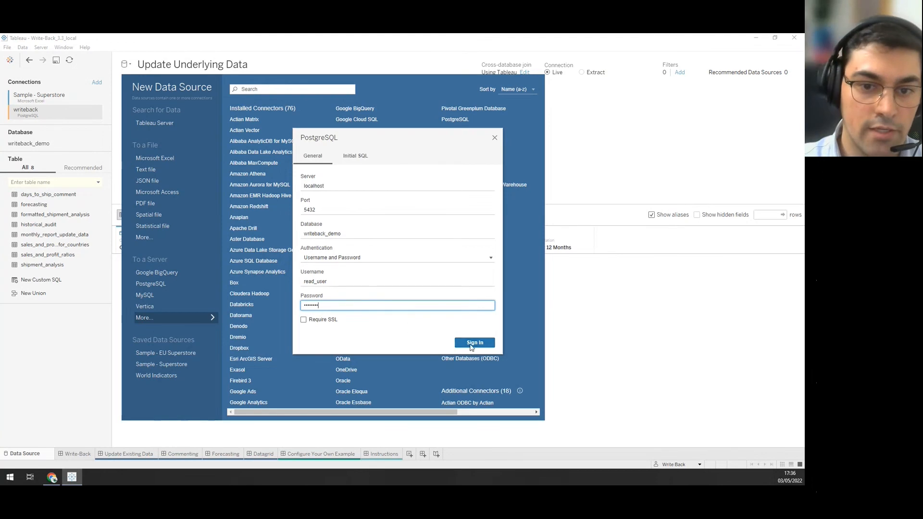
pyautogui.press('Return')
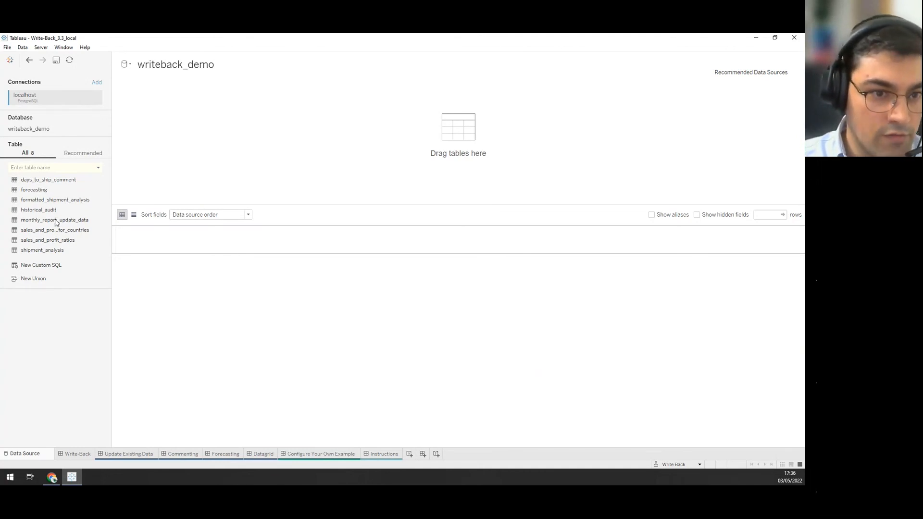
# Drag sales_and_profit_for_countries onto the canvas, preview its rows, and start new Sheet 16.
pyautogui.moveTo(42, 234); pyautogui.dragTo(222, 148)
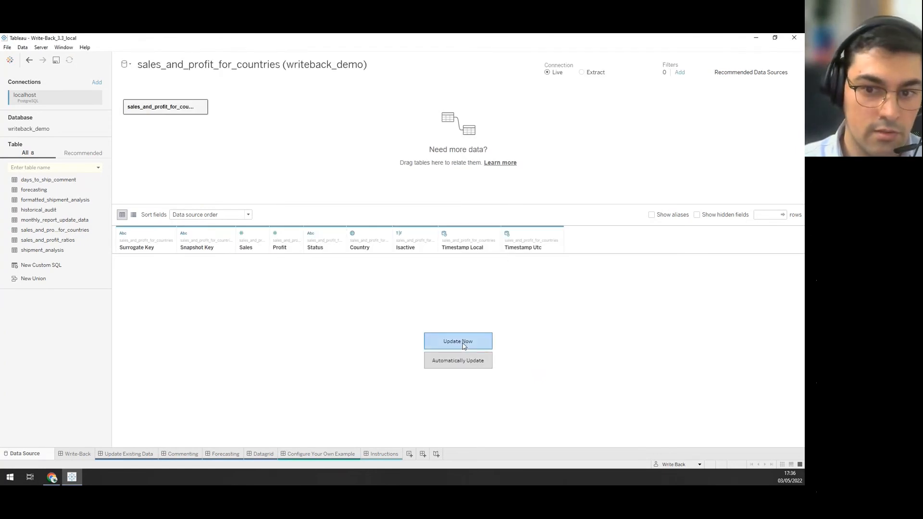
pyautogui.click(483, 345)
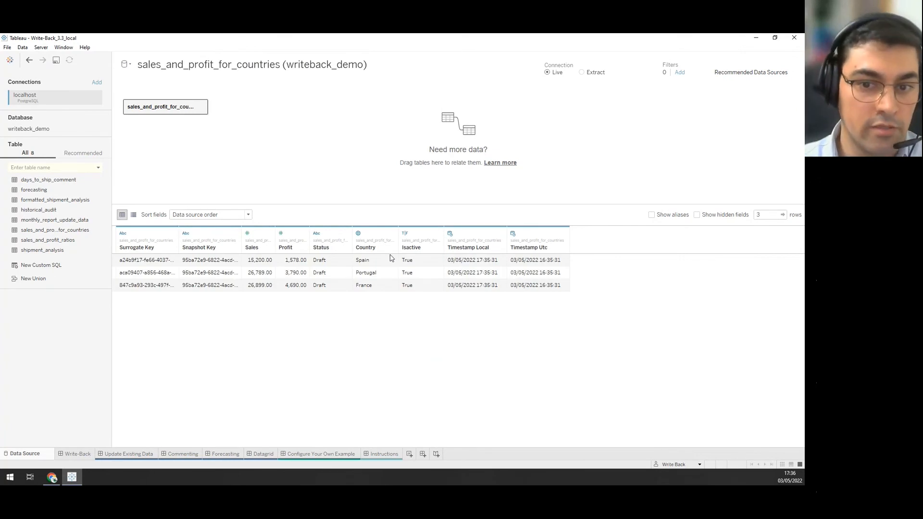
pyautogui.click(387, 288)
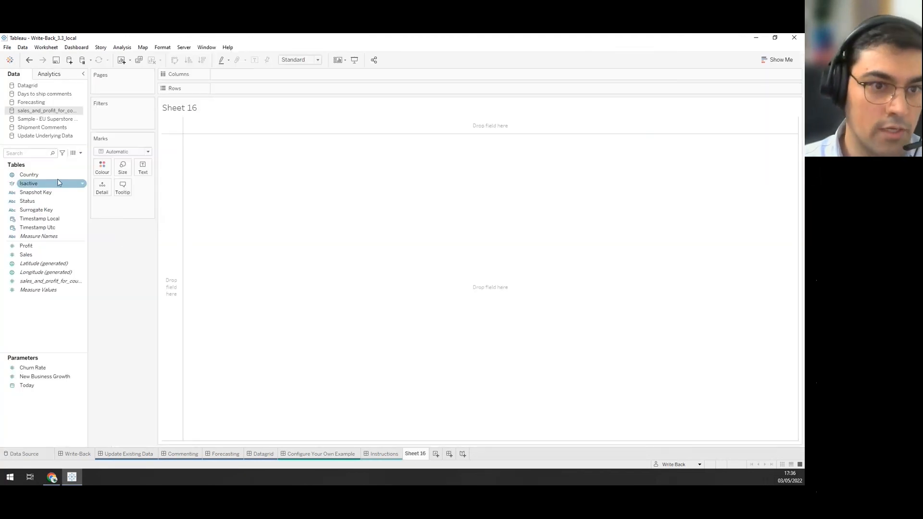
# Build a table with Country on Rows and Profit and Sales as columns.
pyautogui.moveTo(39, 177); pyautogui.dragTo(228, 89)
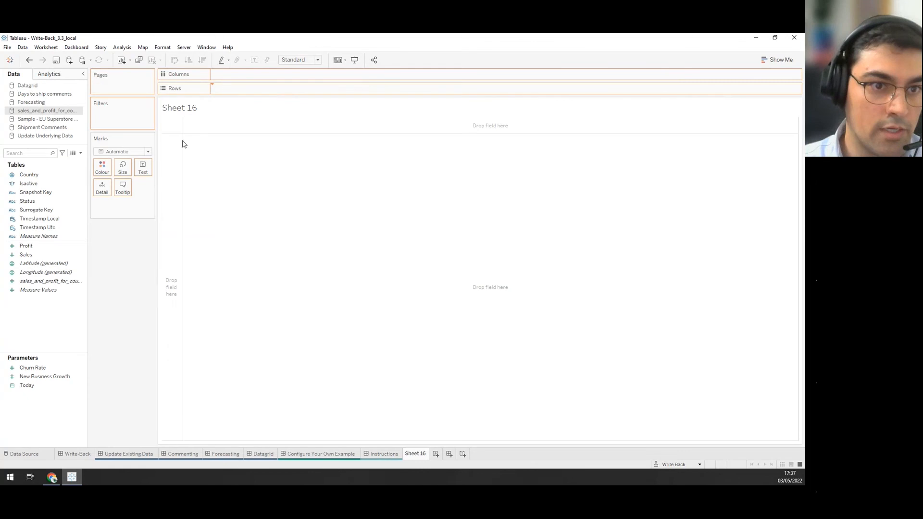
pyautogui.doubleClick(29, 247)
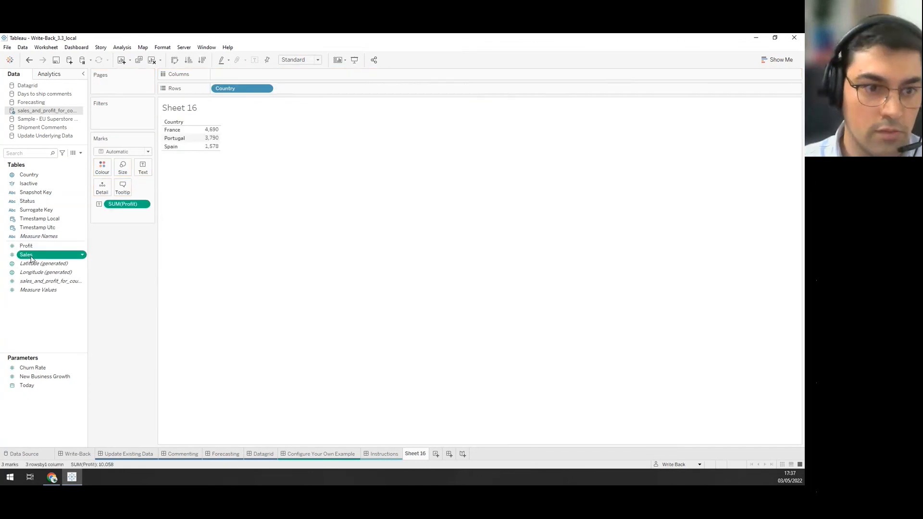
pyautogui.doubleClick(31, 258)
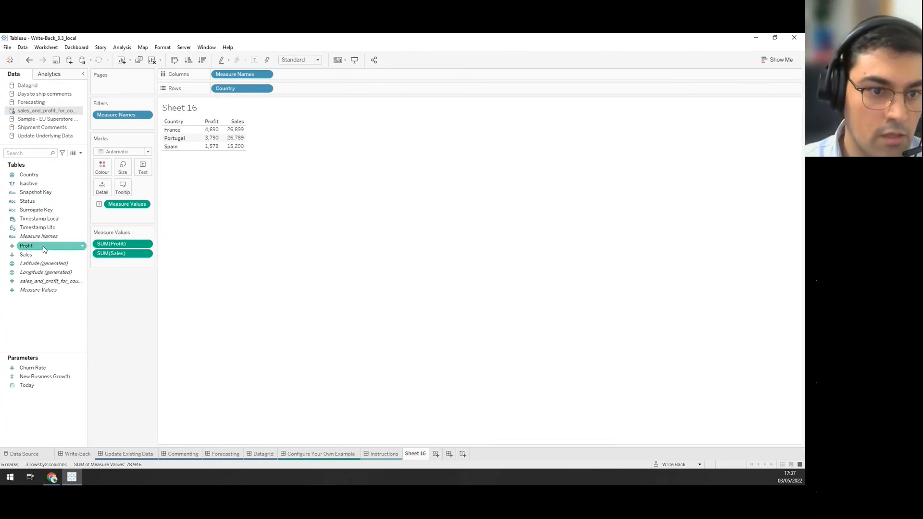
# Try Status on Marks with Shape marks, then remove Status and reset marks to Automatic.
pyautogui.moveTo(27, 205); pyautogui.dragTo(136, 215)
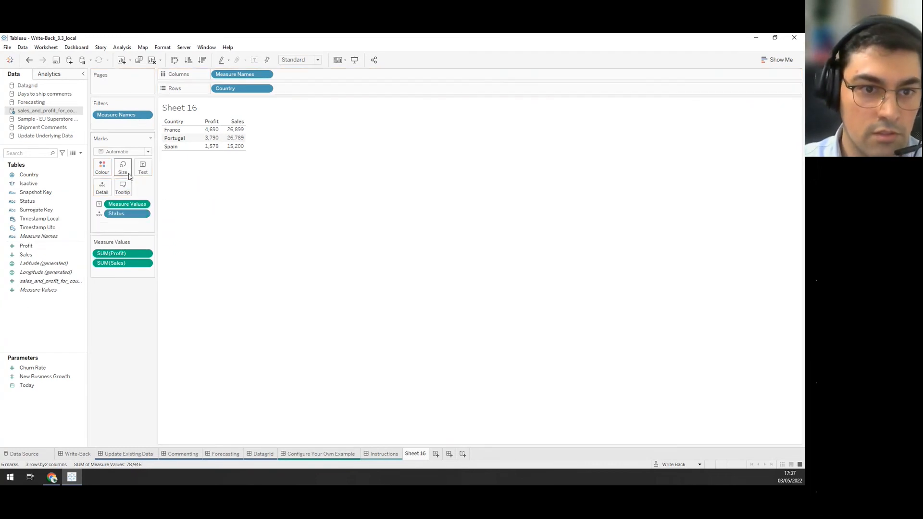
pyautogui.click(99, 214)
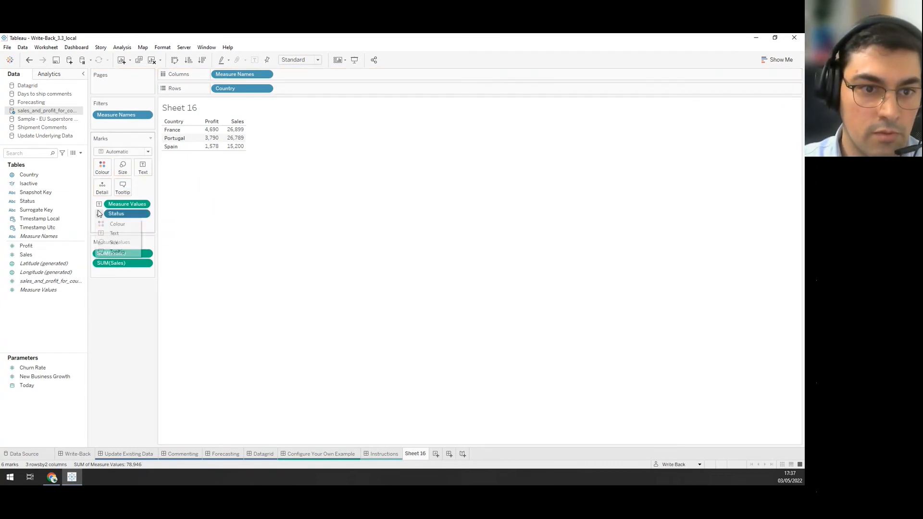
pyautogui.click(117, 252)
pyautogui.moveTo(129, 215); pyautogui.dragTo(134, 153)
pyautogui.click(134, 152)
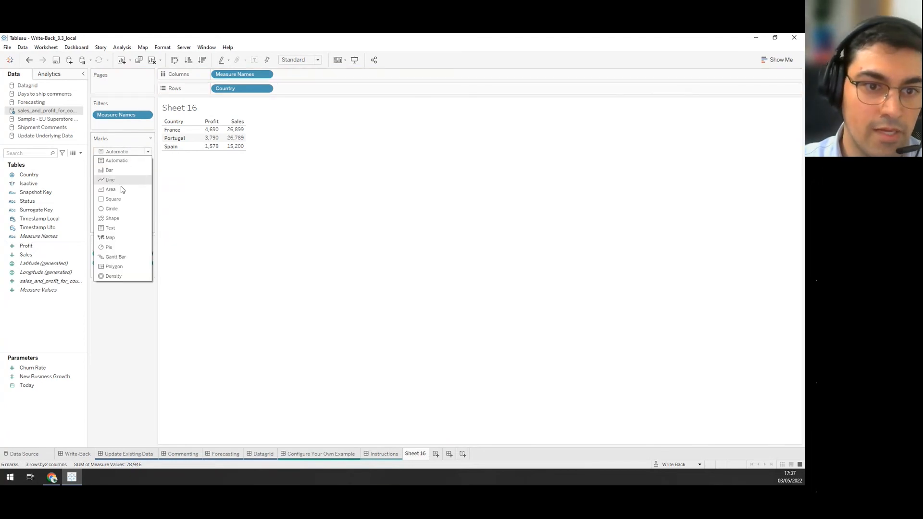
pyautogui.click(124, 219)
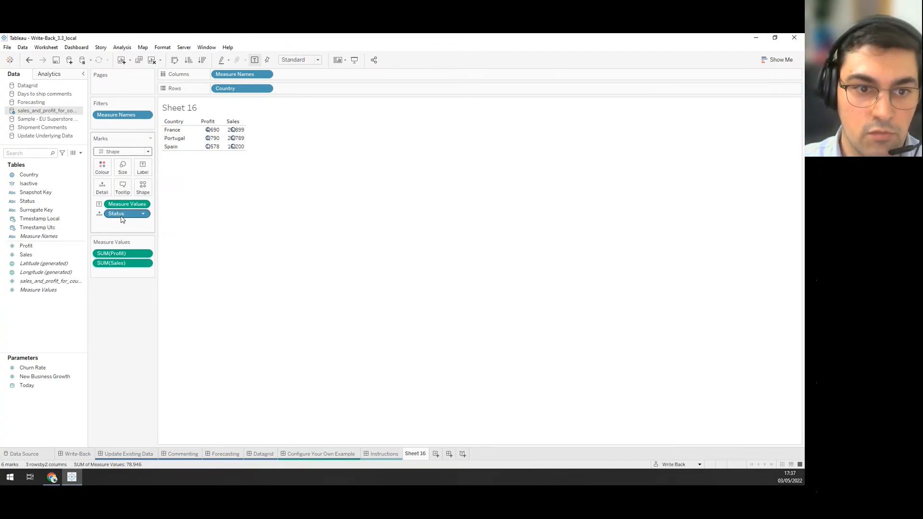
pyautogui.moveTo(123, 217); pyautogui.dragTo(160, 222)
pyautogui.click(108, 151)
pyautogui.click(113, 160)
pyautogui.click(31, 254)
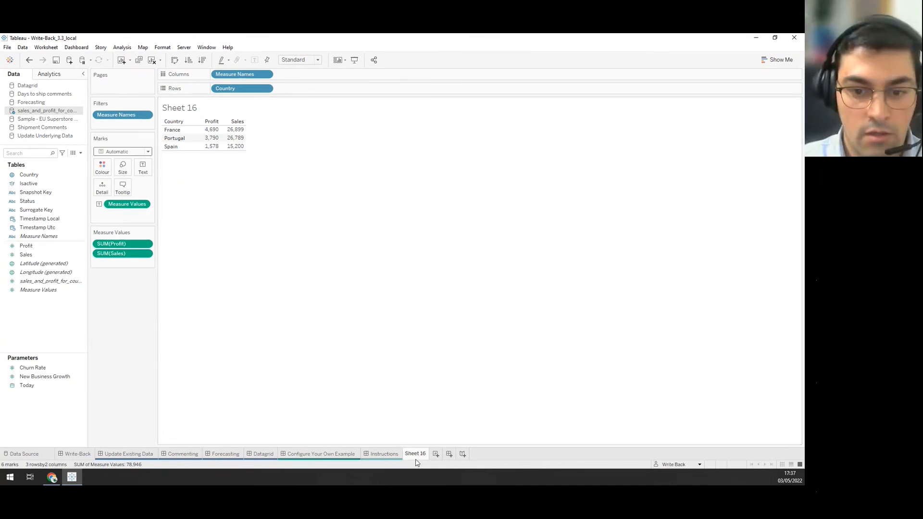
# Place Sheet 16 in a column between the map and ADD DATA and resize the dividers.
pyautogui.click(319, 454)
pyautogui.click(501, 251)
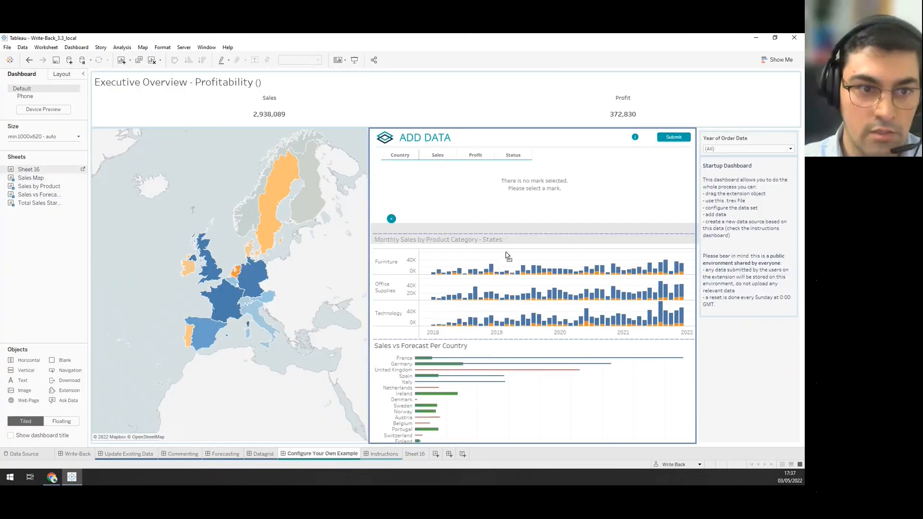
pyautogui.moveTo(506, 252); pyautogui.dragTo(505, 252)
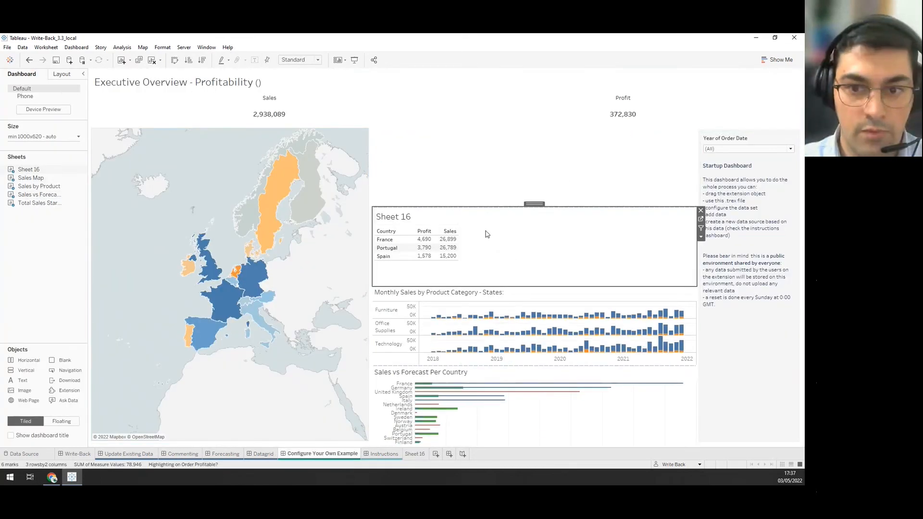
pyautogui.moveTo(533, 204); pyautogui.dragTo(391, 308)
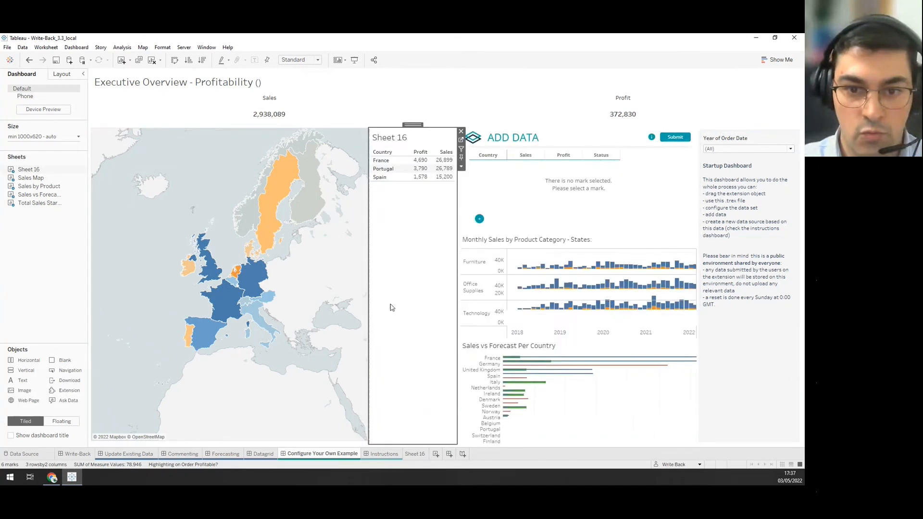
pyautogui.moveTo(368, 247); pyautogui.dragTo(358, 245)
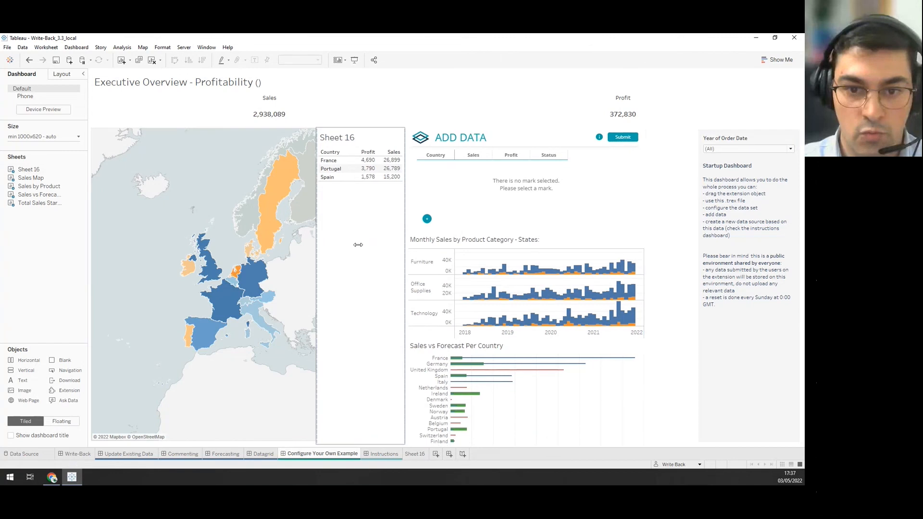
pyautogui.moveTo(407, 219); pyautogui.dragTo(444, 219)
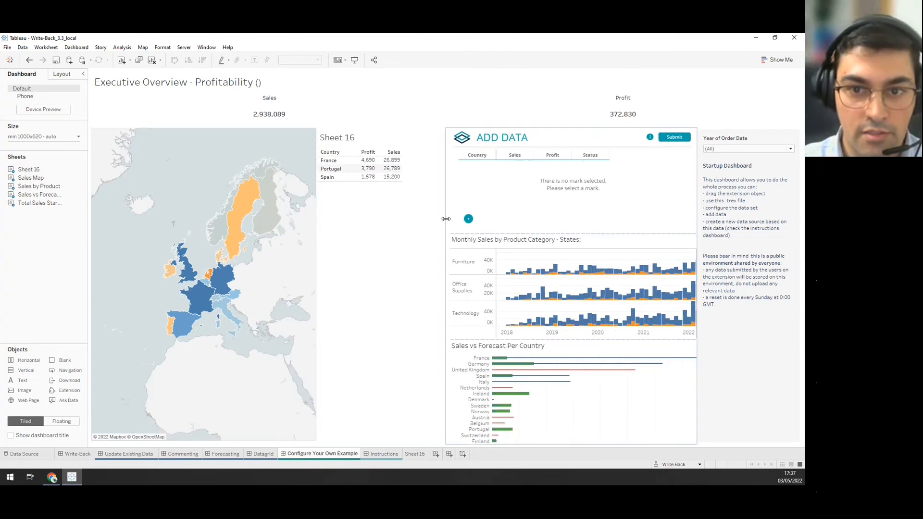
# Set Sheet 16's fit to Fit Width.
pyautogui.click(416, 247)
pyautogui.click(449, 166)
pyautogui.moveTo(481, 195)
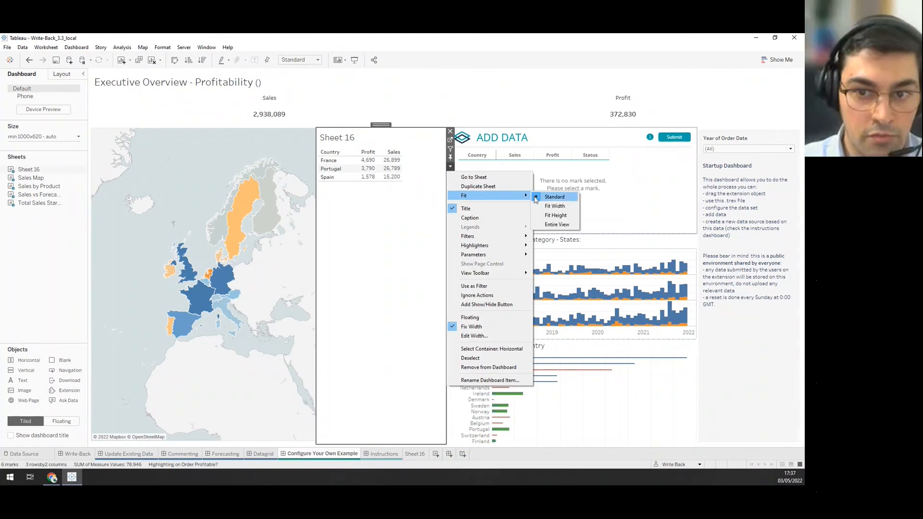
pyautogui.click(554, 206)
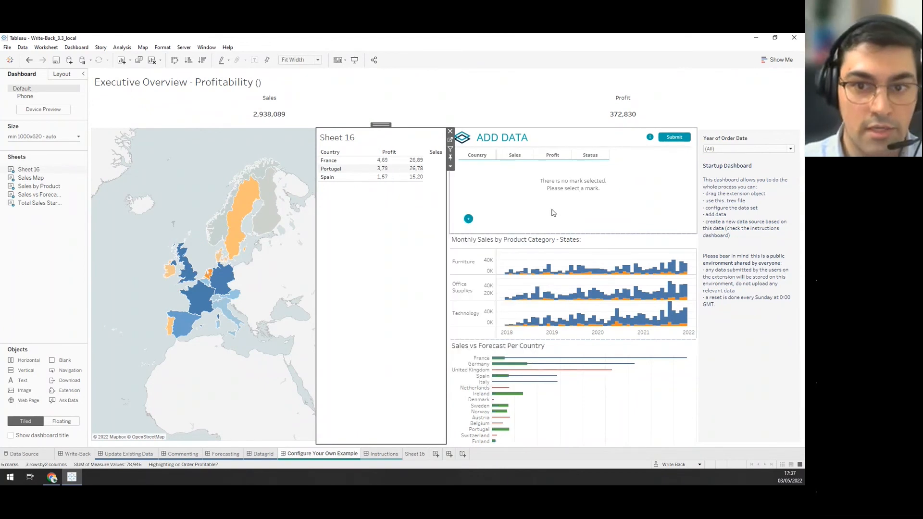
pyautogui.click(500, 194)
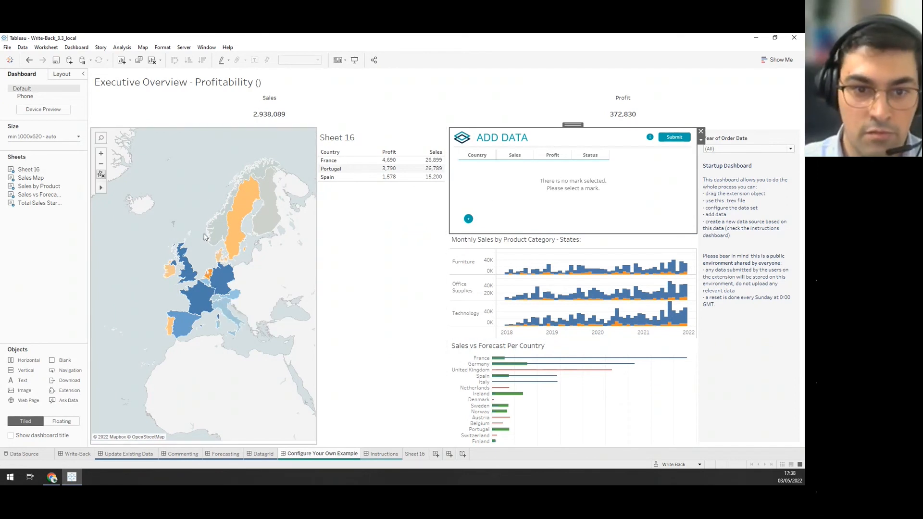
# Add rows for Sweden, Norway and Finland; enter Sweden (13567, 5733) and Norway (37893, 3578).
pyautogui.click(266, 203)
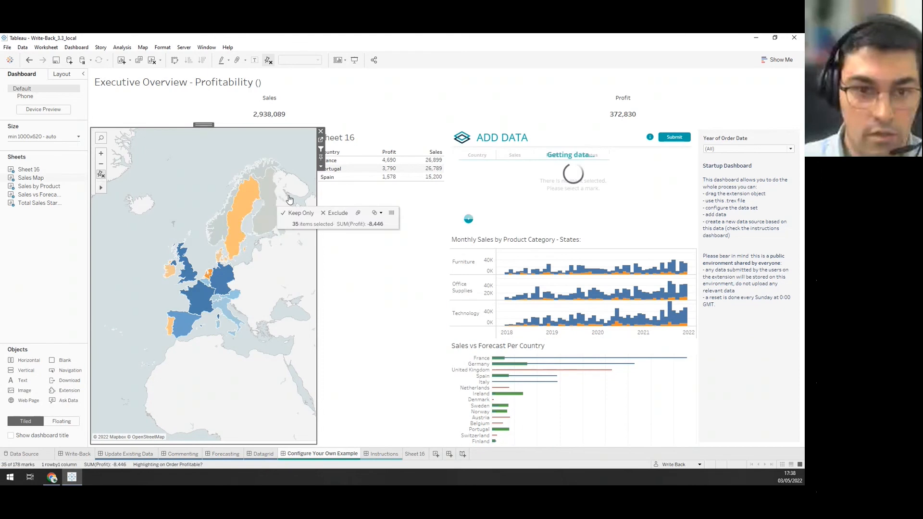
pyautogui.click(468, 219)
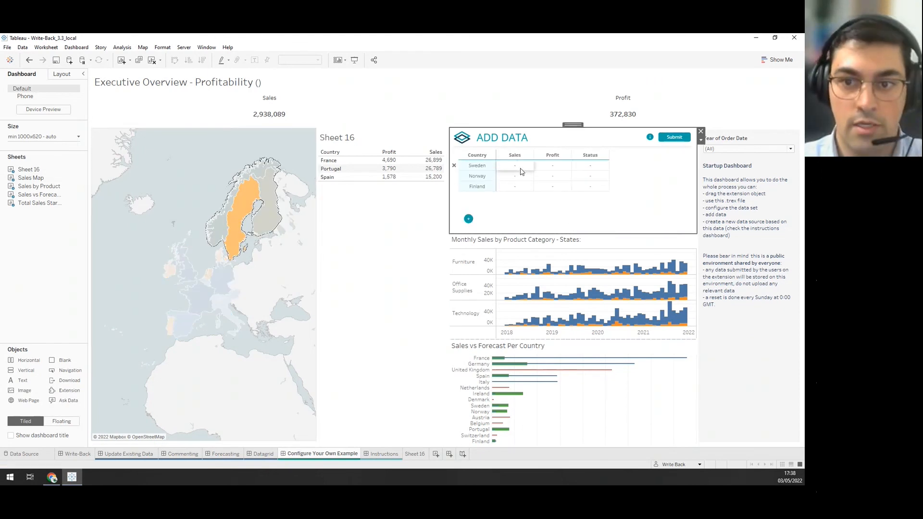
pyautogui.click(523, 168)
pyautogui.write('13567')
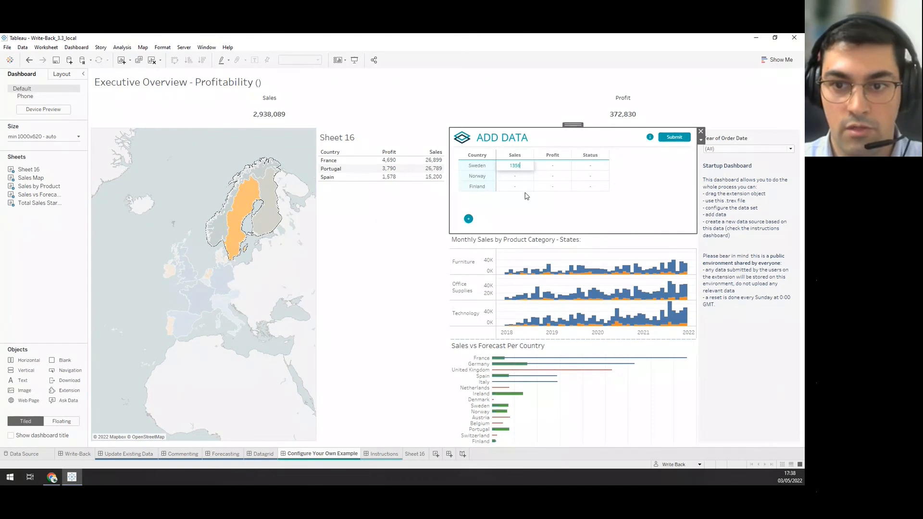
pyautogui.click(553, 167)
pyautogui.write('5733')
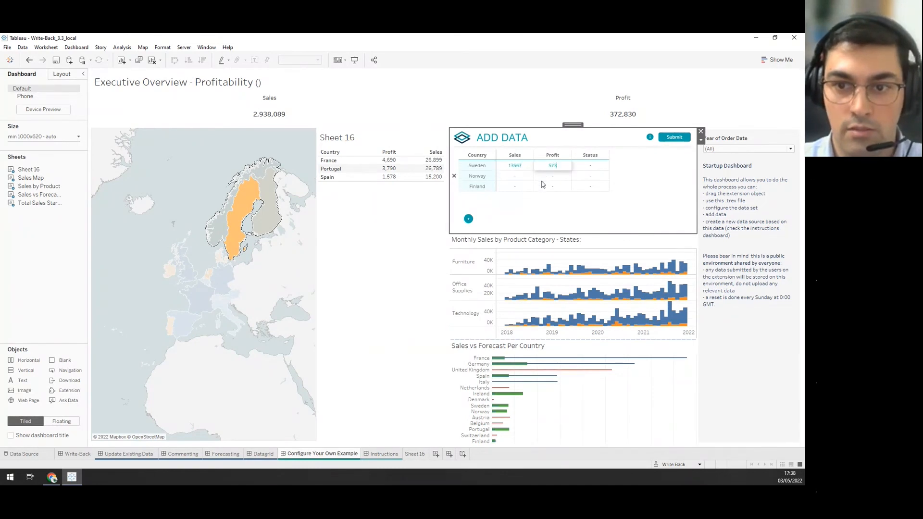
pyautogui.click(523, 183)
pyautogui.write('3789')
pyautogui.click(550, 187)
pyautogui.write('3578')
# Enter Finland's sales 35789 and profit 3799.
pyautogui.click(509, 177)
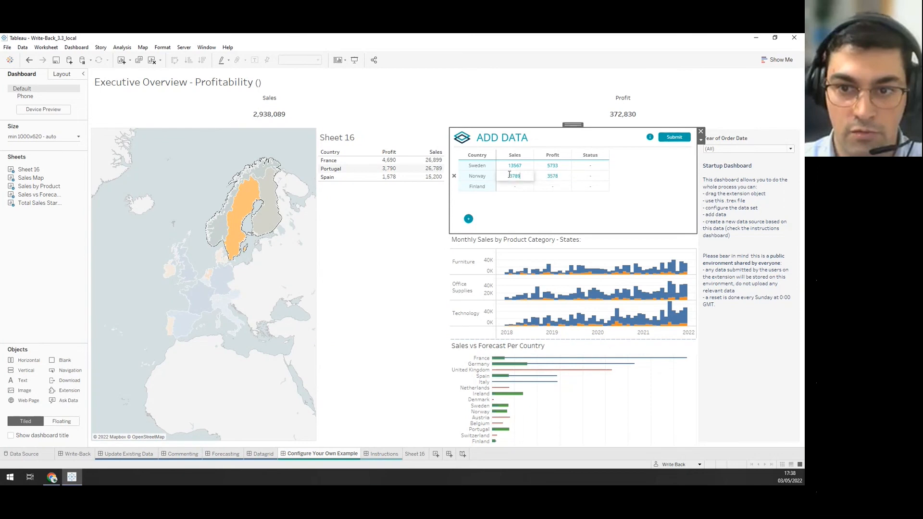
pyautogui.click(523, 187)
pyautogui.write('35789')
pyautogui.click(551, 187)
pyautogui.write('3799')
pyautogui.click(589, 187)
# Set Finland and Norway to Draft and Sweden to Final, then submit the three entries.
pyautogui.click(600, 187)
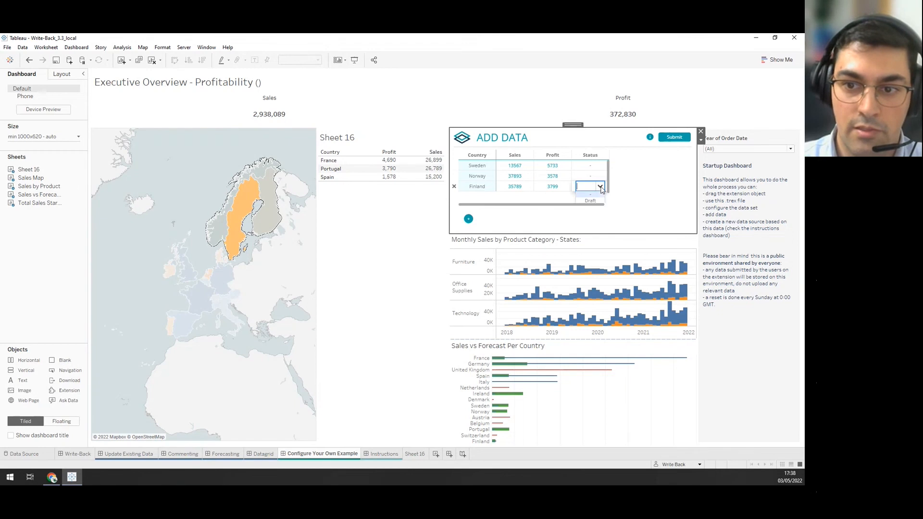
pyautogui.click(608, 187)
pyautogui.click(602, 187)
pyautogui.click(590, 200)
pyautogui.click(596, 177)
pyautogui.click(597, 179)
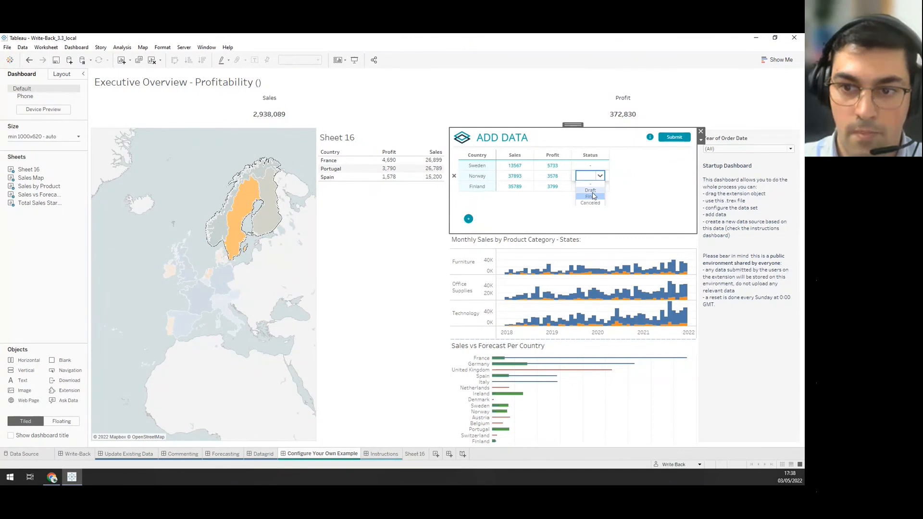
pyautogui.click(590, 198)
pyautogui.click(595, 165)
pyautogui.click(599, 165)
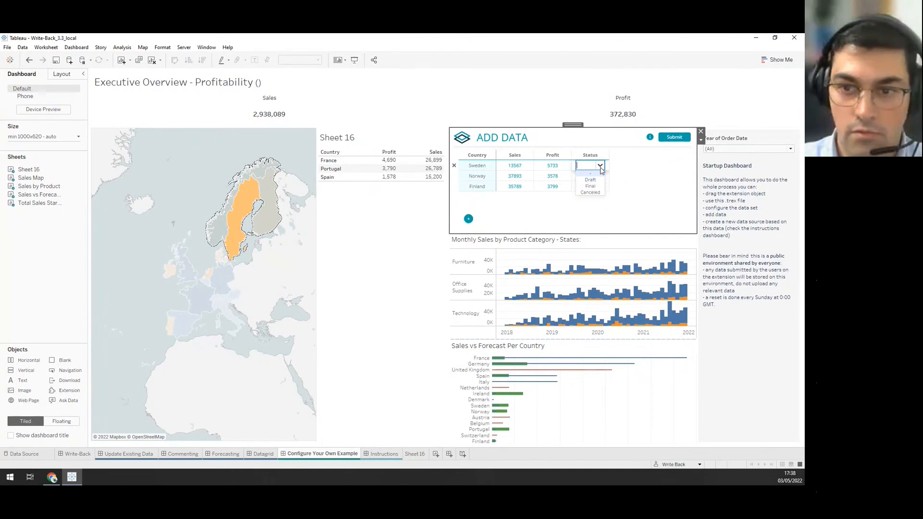
pyautogui.click(597, 187)
pyautogui.click(674, 138)
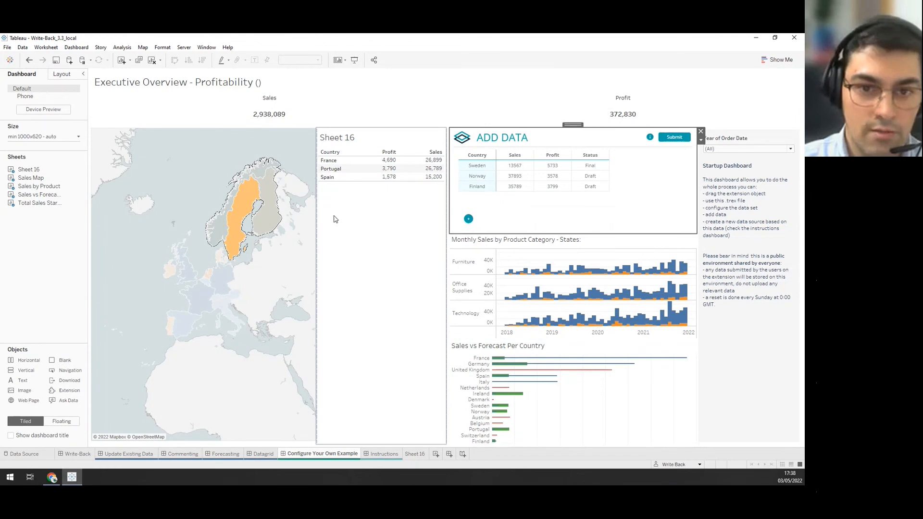
# Clear the map selection and open the Write-Back extension's Configure dialog.
pyautogui.click(348, 199)
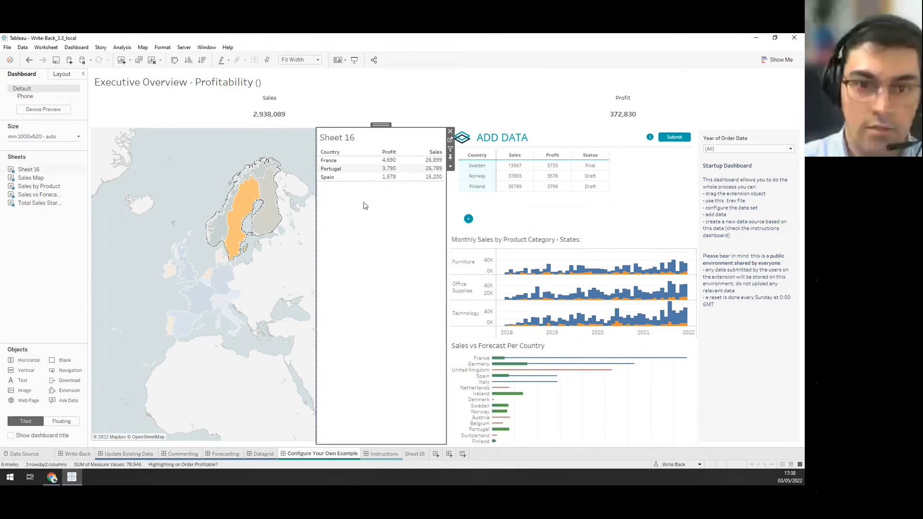
pyautogui.click(202, 162)
pyautogui.click(209, 167)
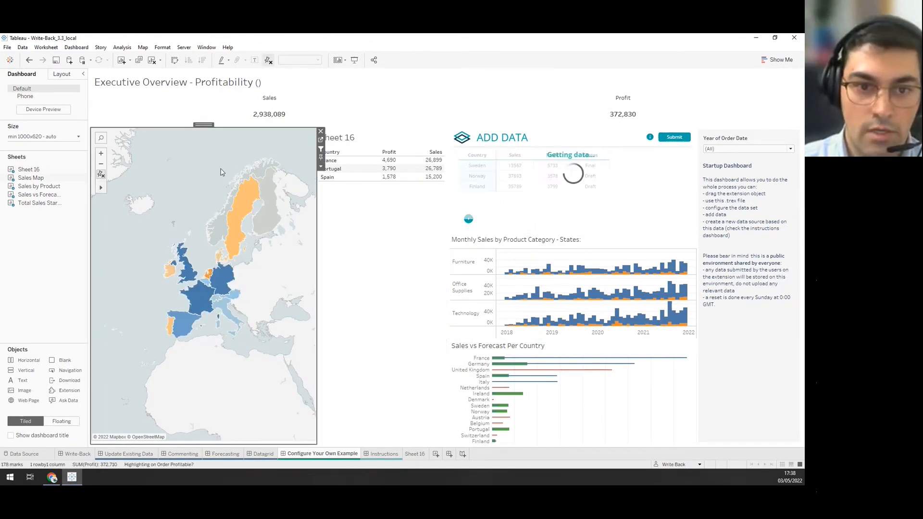
pyautogui.click(667, 196)
pyautogui.click(701, 140)
pyautogui.click(709, 151)
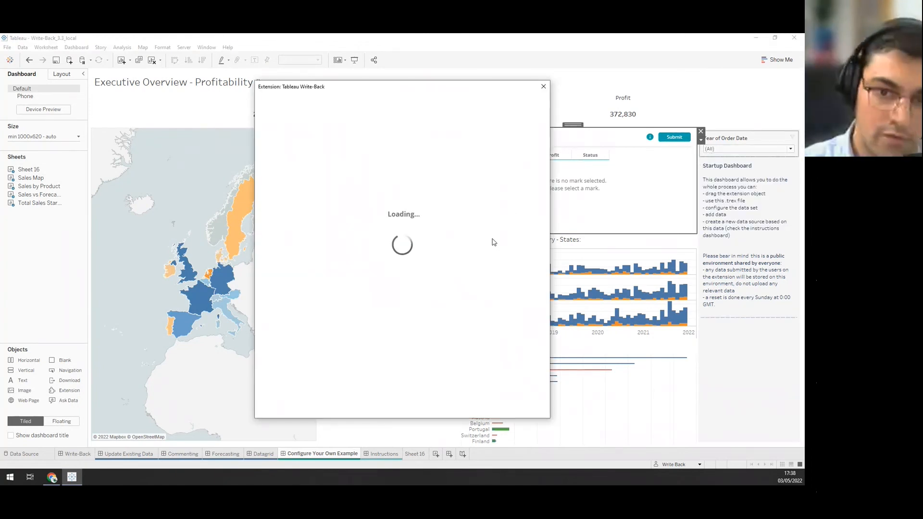
# Turn on Auto-Refresh Dashboard for the sales_and_profit_for_countries datasource and close the dialog.
pyautogui.scroll(-10, 364, 332)
pyautogui.scroll(-2, 364, 333)
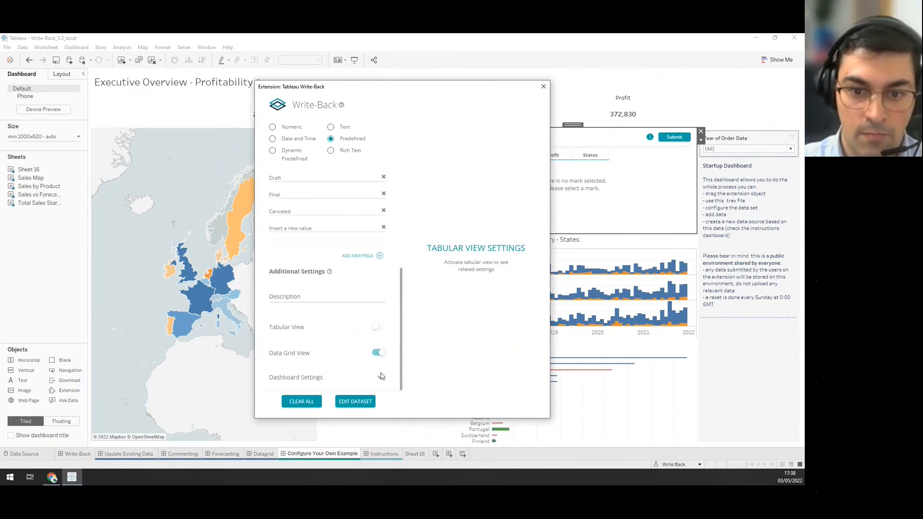
pyautogui.scroll(-2, 377, 334)
pyautogui.click(380, 299)
pyautogui.scroll(-1, 331, 266)
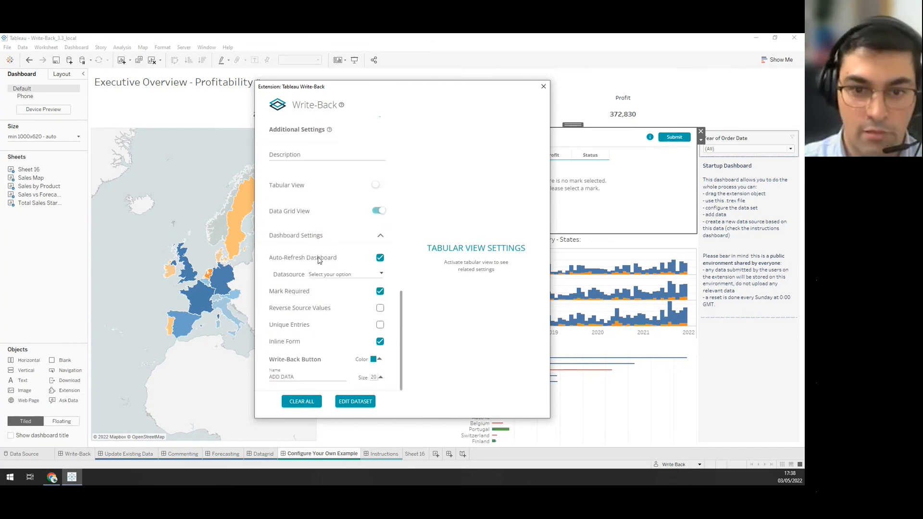
pyautogui.click(331, 274)
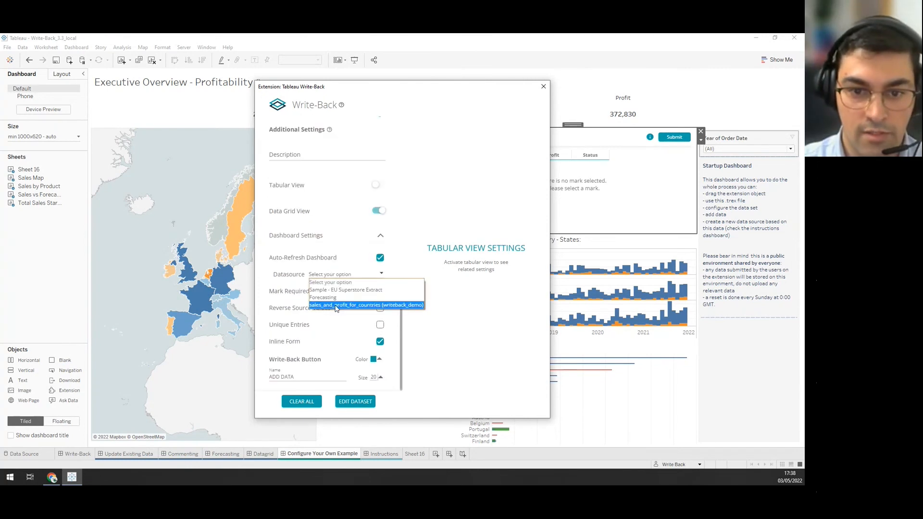
pyautogui.click(367, 305)
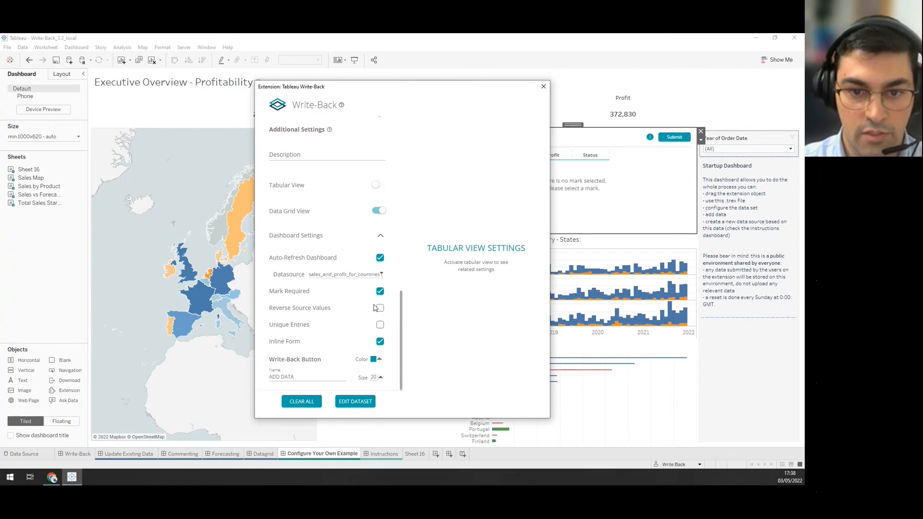
pyautogui.click(356, 401)
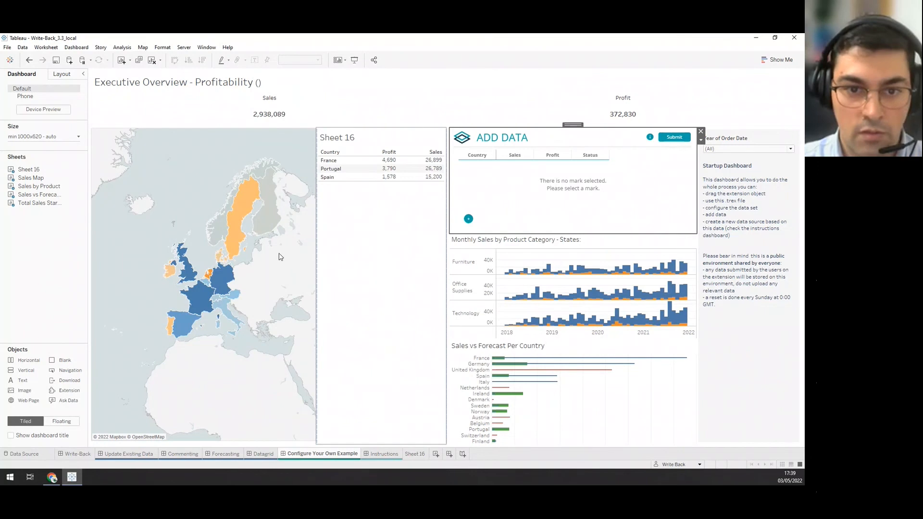
# Select Germany on the map, add its row, and enter sales 2467 and profit 433.
pyautogui.click(224, 284)
pyautogui.click(469, 219)
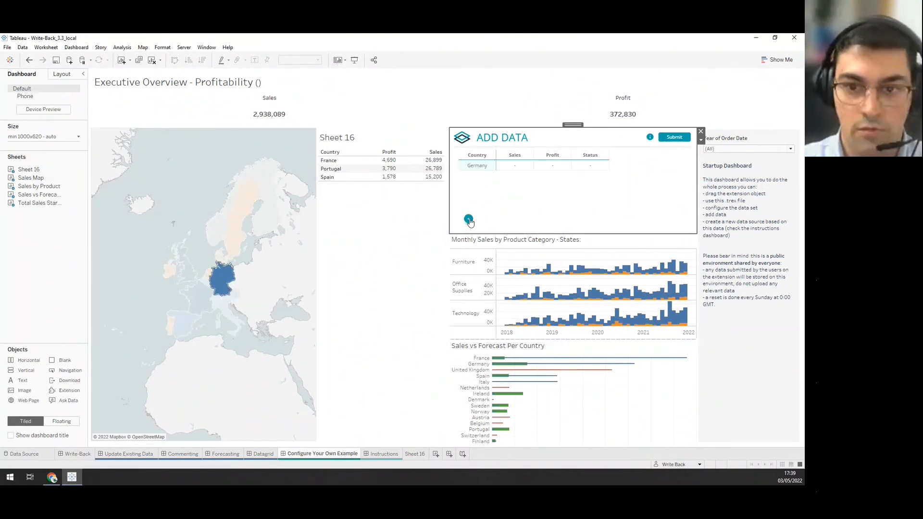
pyautogui.click(522, 170)
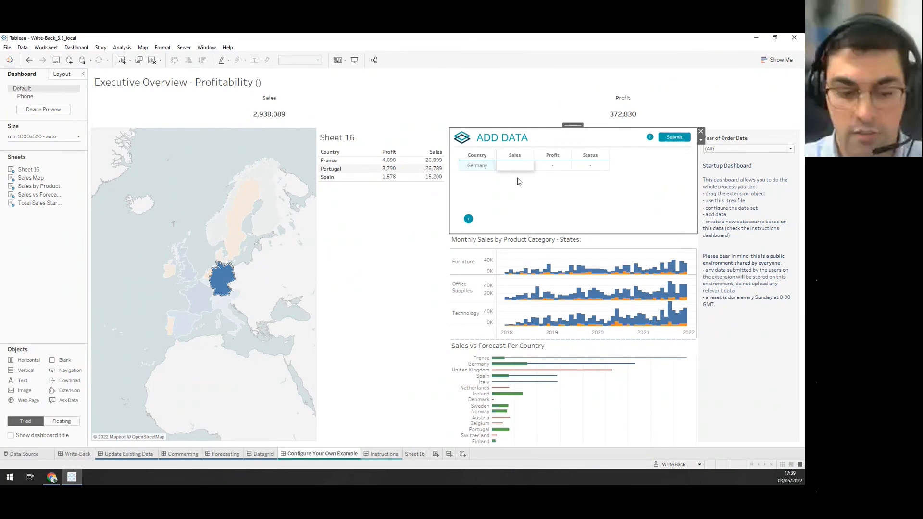
pyautogui.write('2467')
pyautogui.click(549, 167)
pyautogui.write('433')
# Set Germany's Status to Final, submit, and check Sheet 16 now lists seven countries.
pyautogui.click(594, 171)
pyautogui.click(598, 167)
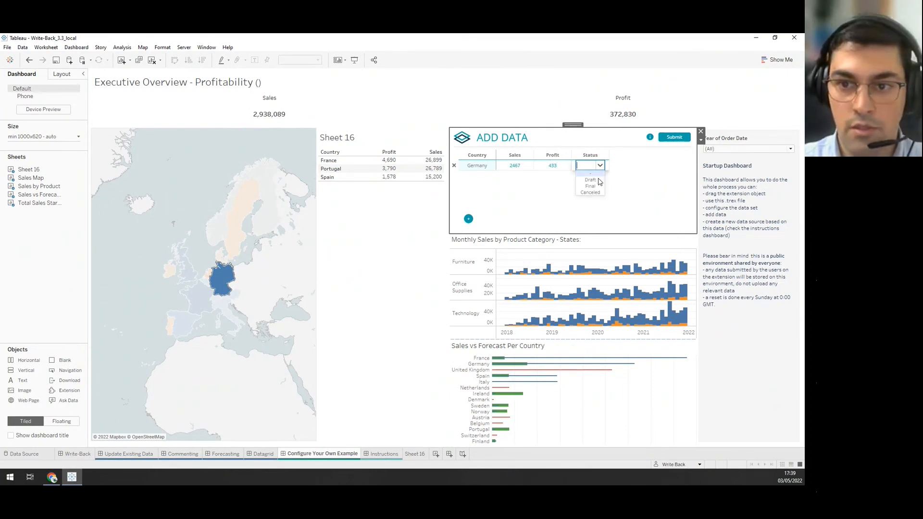
pyautogui.click(599, 191)
pyautogui.click(665, 147)
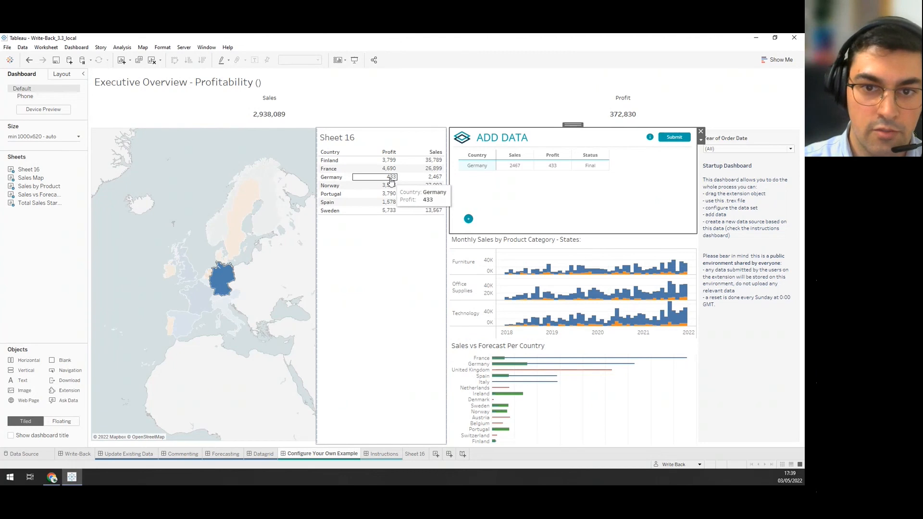
pyautogui.click(397, 257)
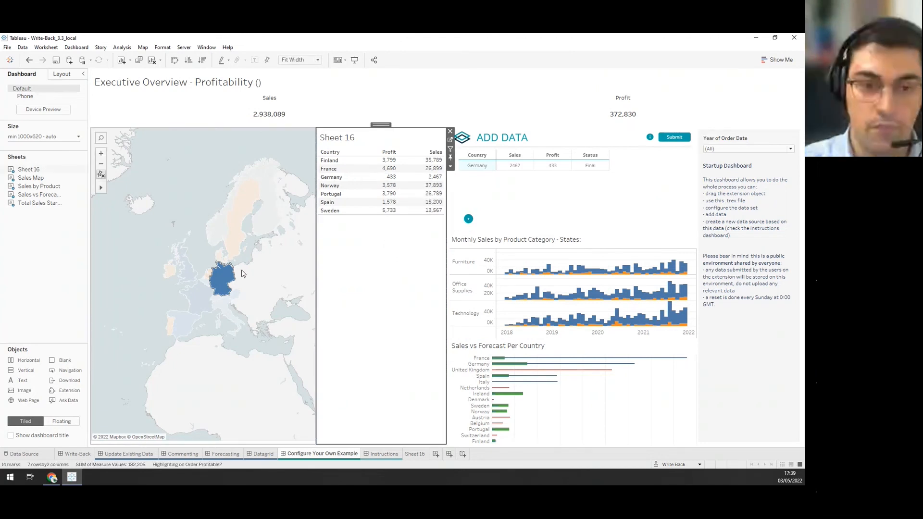
pyautogui.click(222, 285)
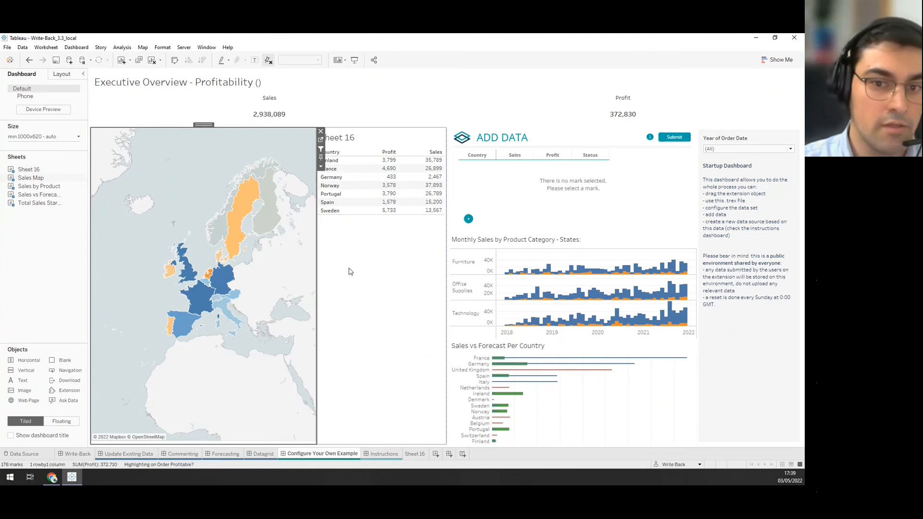
# Browse the Forecasting and Commenting dashboards, then switch to the 'How can I create a new dataset?' slide.
pyautogui.click(391, 258)
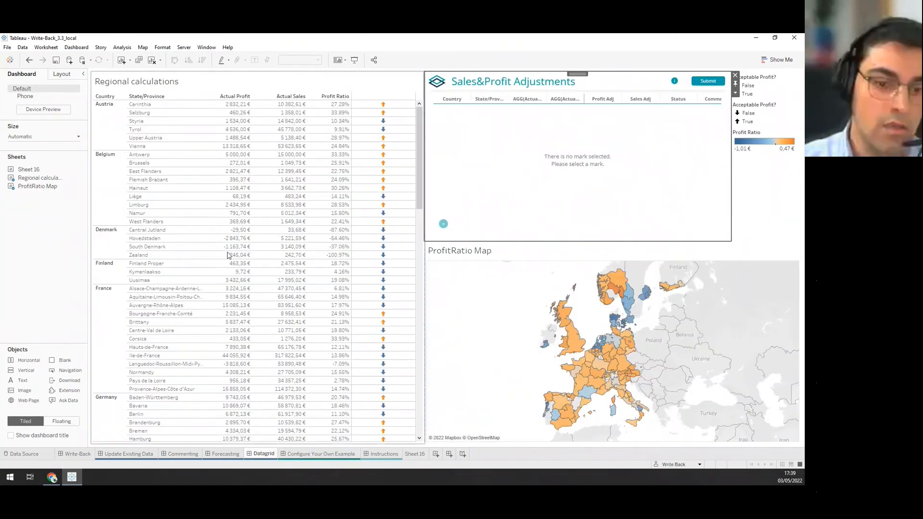
pyautogui.click(226, 454)
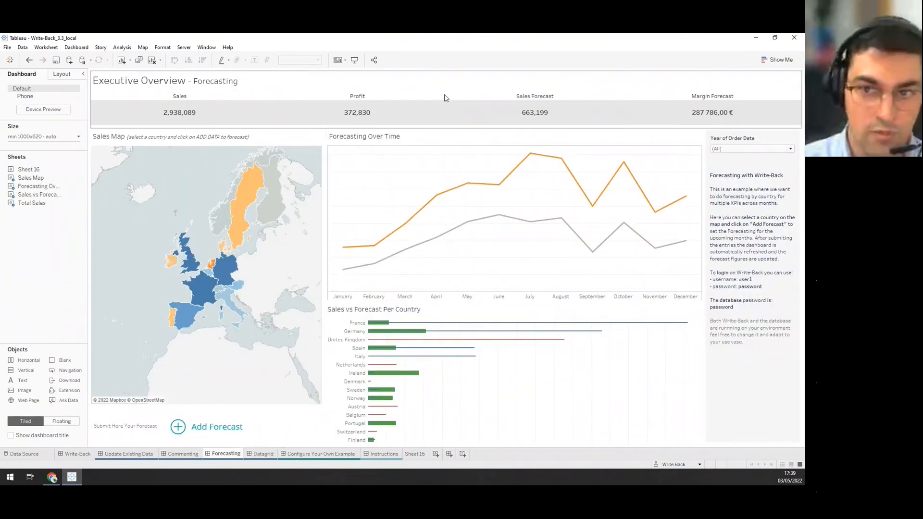
pyautogui.click(182, 453)
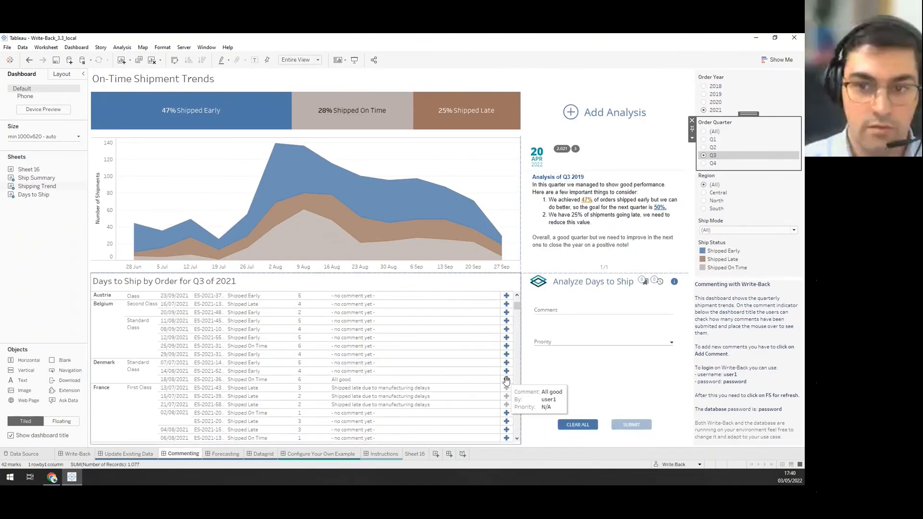
pyautogui.click(627, 265)
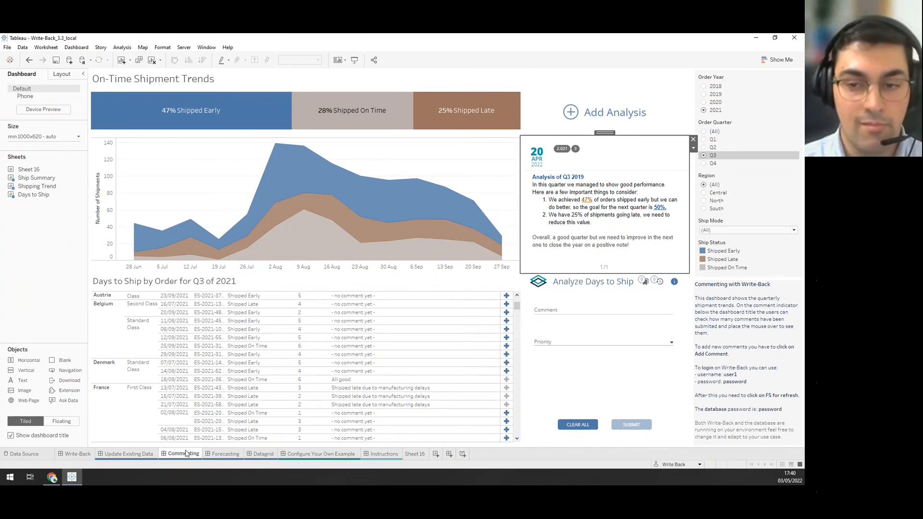
pyautogui.moveTo(186, 454)
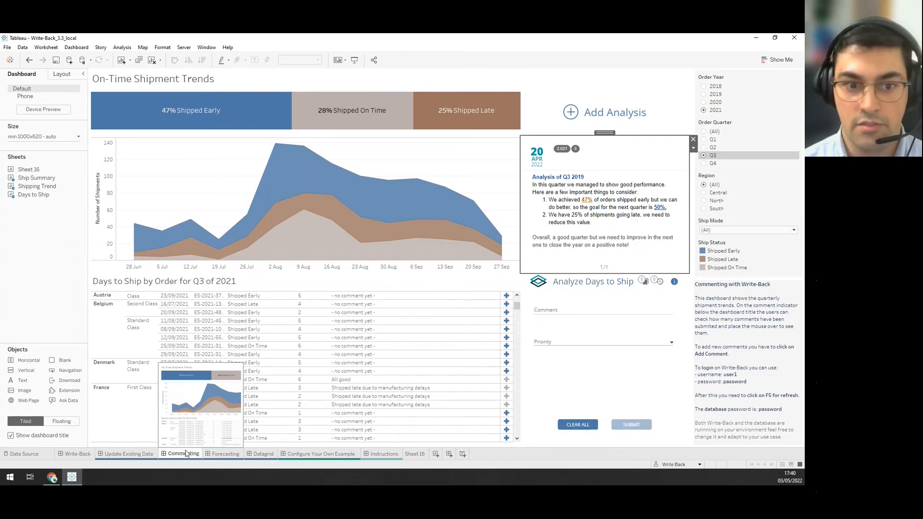
pyautogui.click(186, 454)
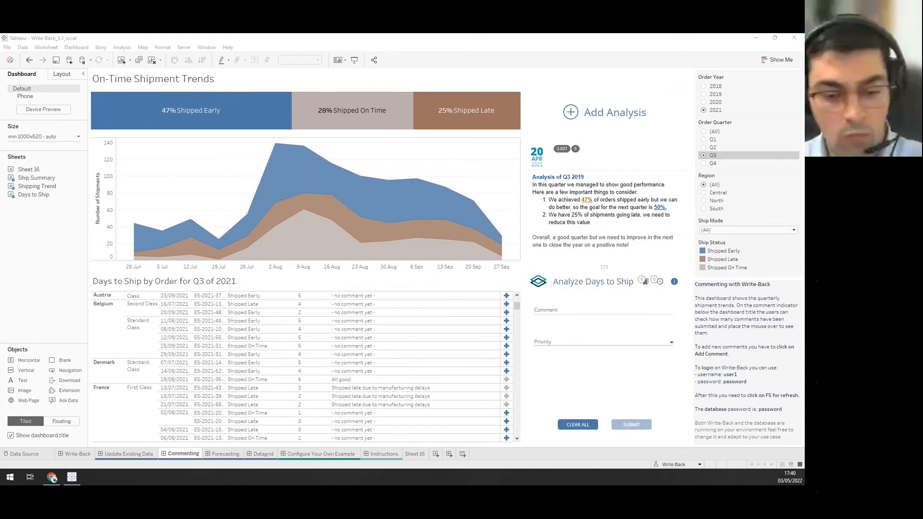
pyautogui.hotkey('shift', 'F5')
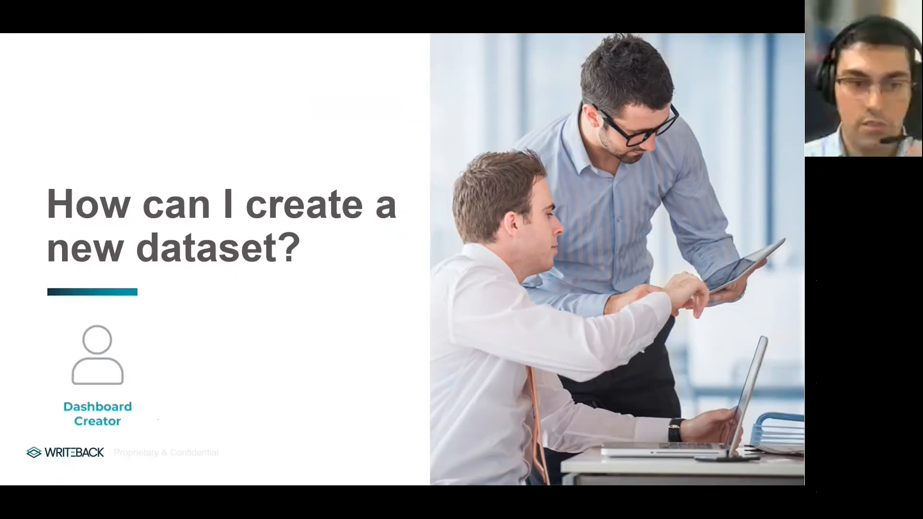
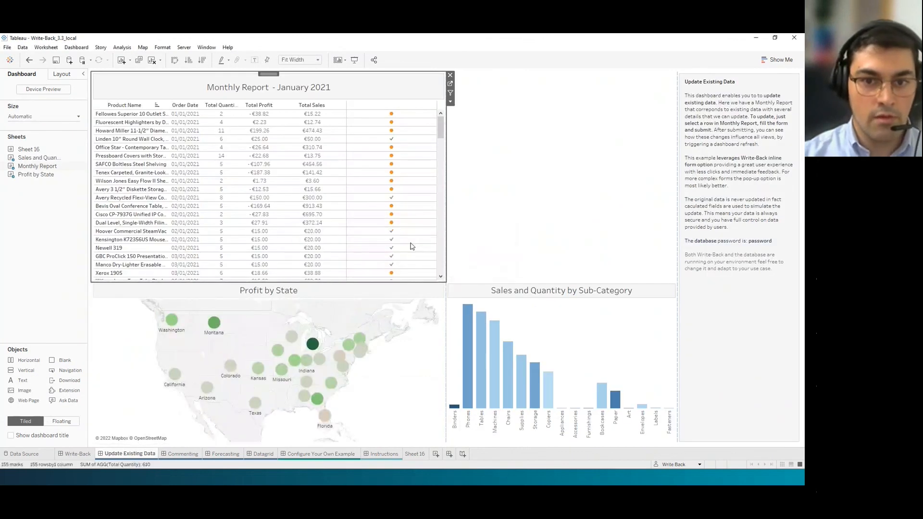
pyautogui.click(392, 181)
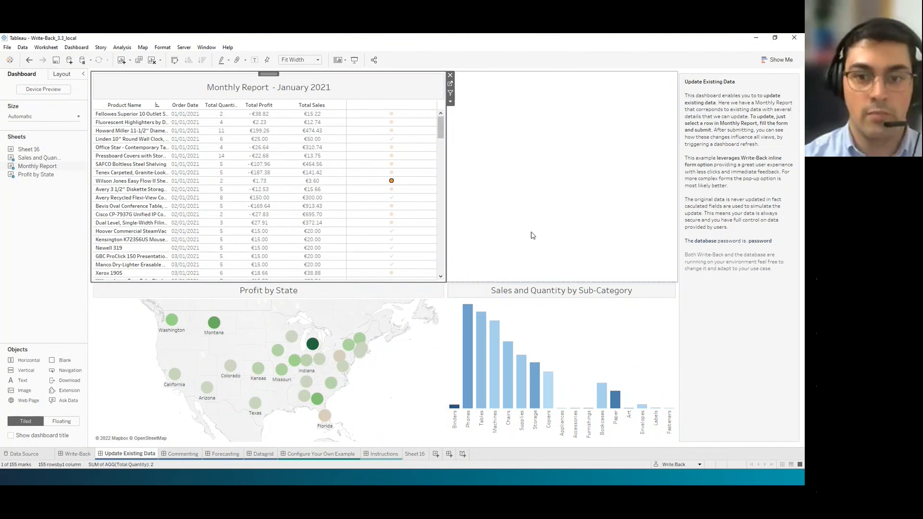
# Narrow the Monthly Report so the Fill the Form to Update panel appears beside it.
pyautogui.click(443, 206)
pyautogui.moveTo(441, 206); pyautogui.dragTo(435, 206)
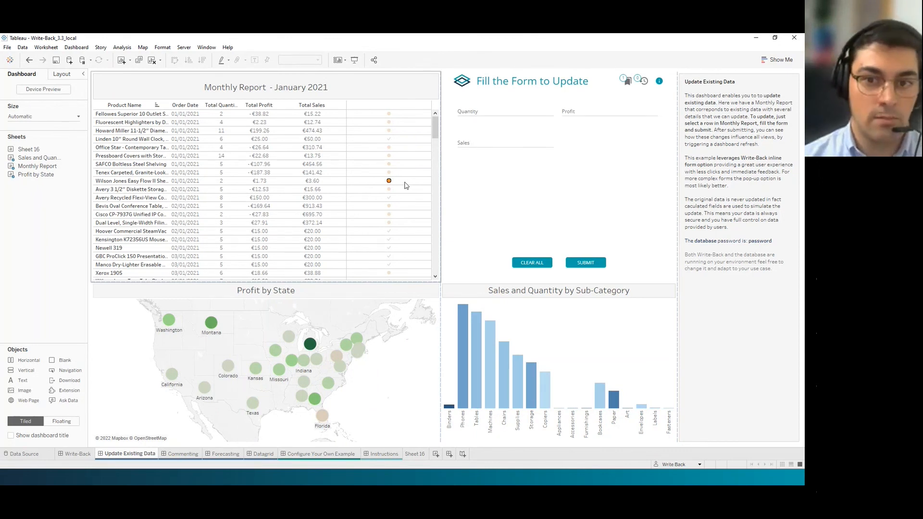
pyautogui.click(405, 186)
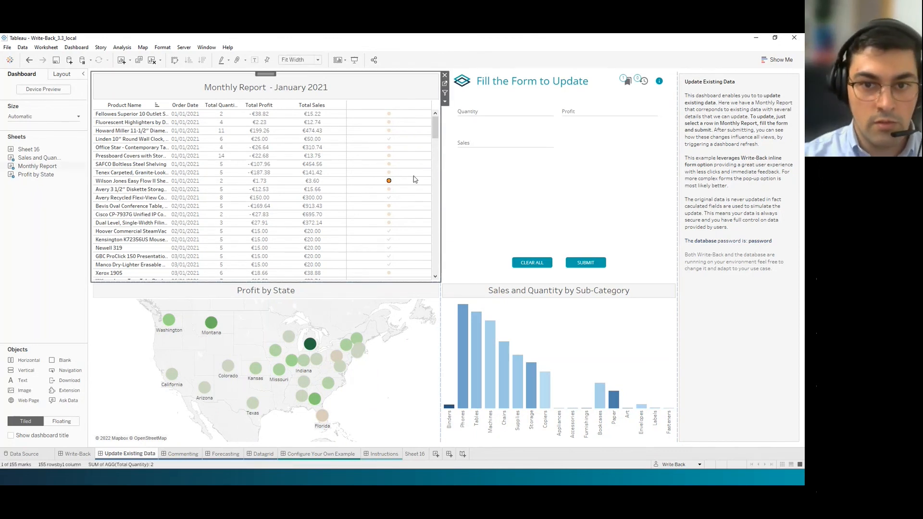
# Confirm the Avery Recycled row shows quantity 8, €150.00 profit and €300.00 sales, then clear the form.
pyautogui.click(389, 200)
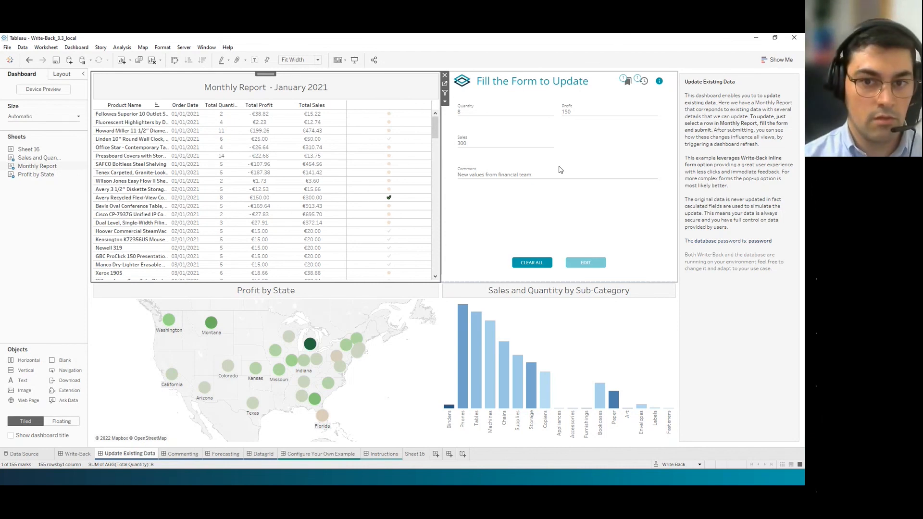
pyautogui.click(79, 212)
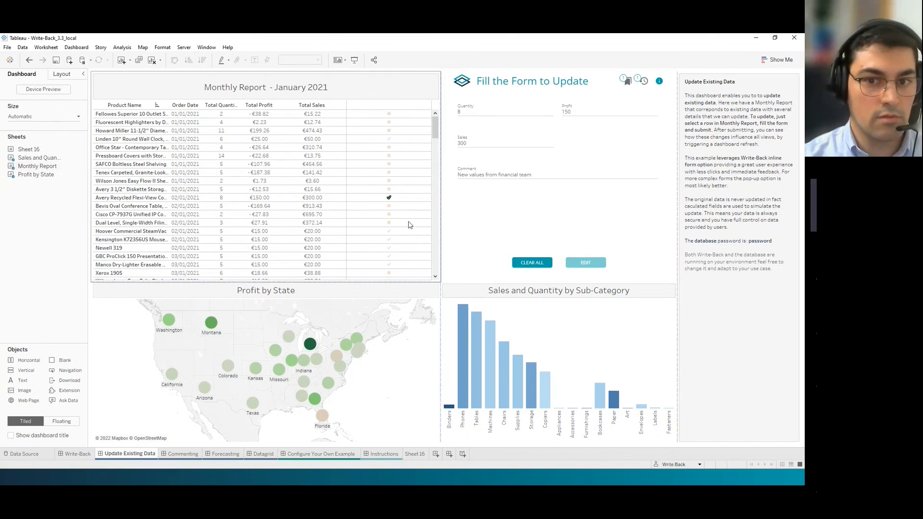
pyautogui.click(408, 225)
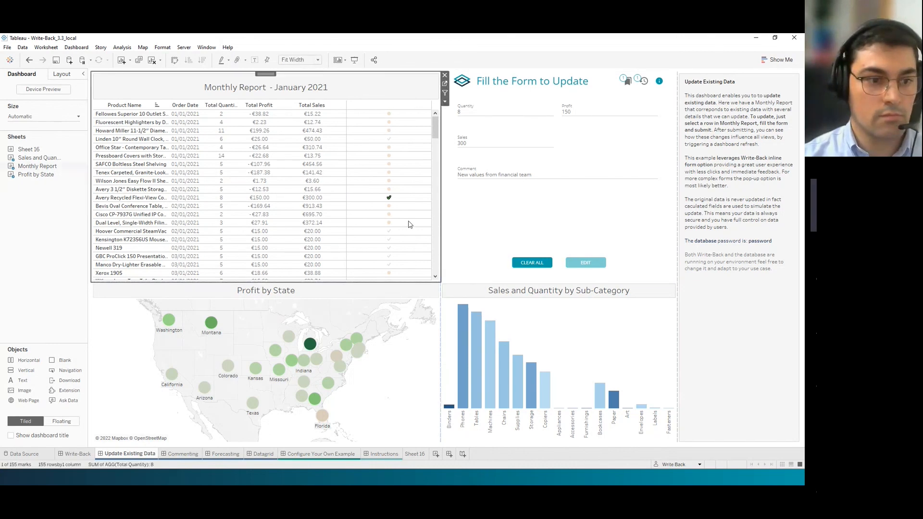
pyautogui.click(406, 193)
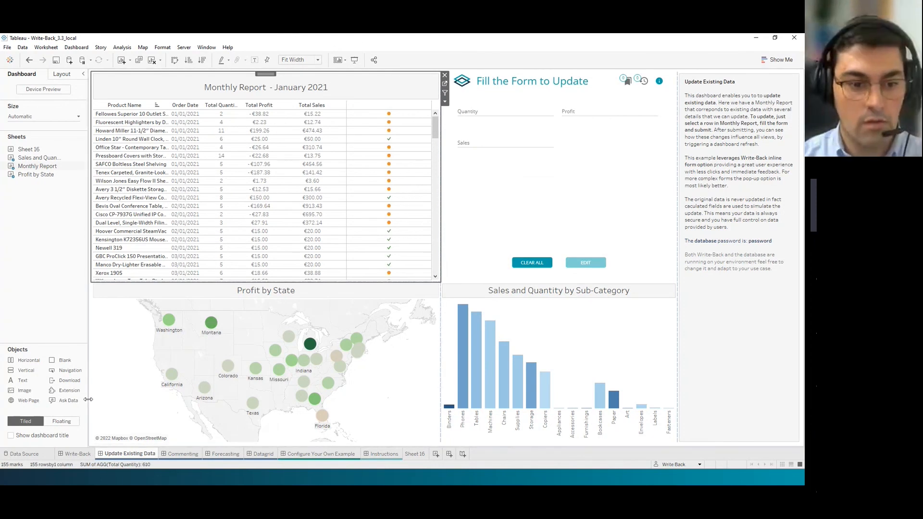
pyautogui.hotkey('alt', 'Tab')
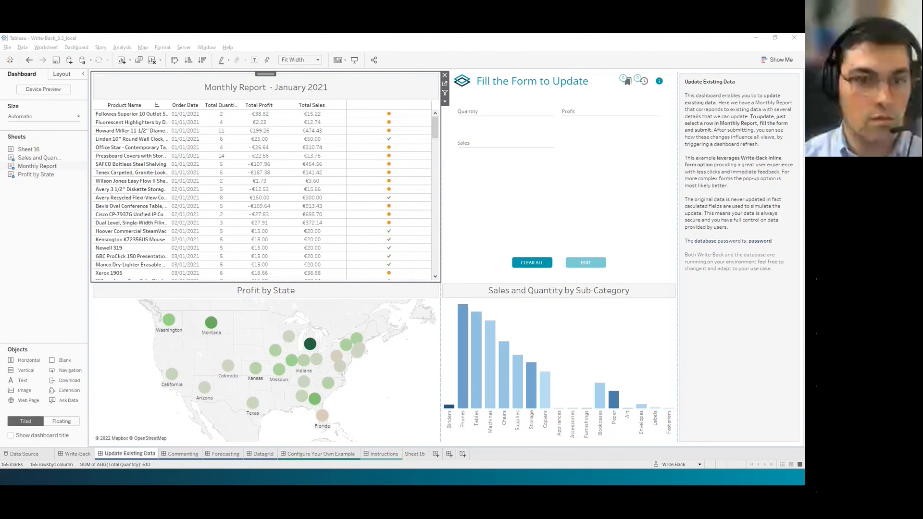
# Open the Write-Back Overview page in a new tab and read down to Databases supported.
pyautogui.hotkey('alt', 'Tab')
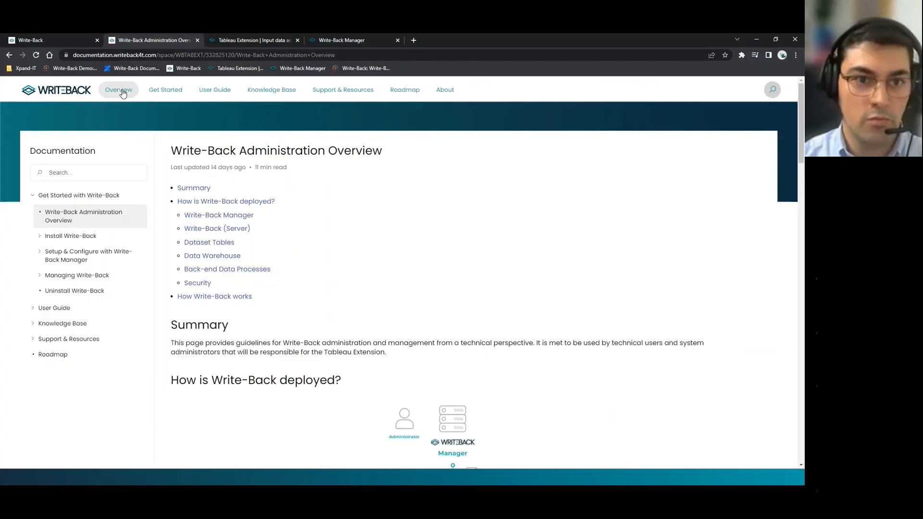
pyautogui.middleClick(121, 94)
pyautogui.click(248, 40)
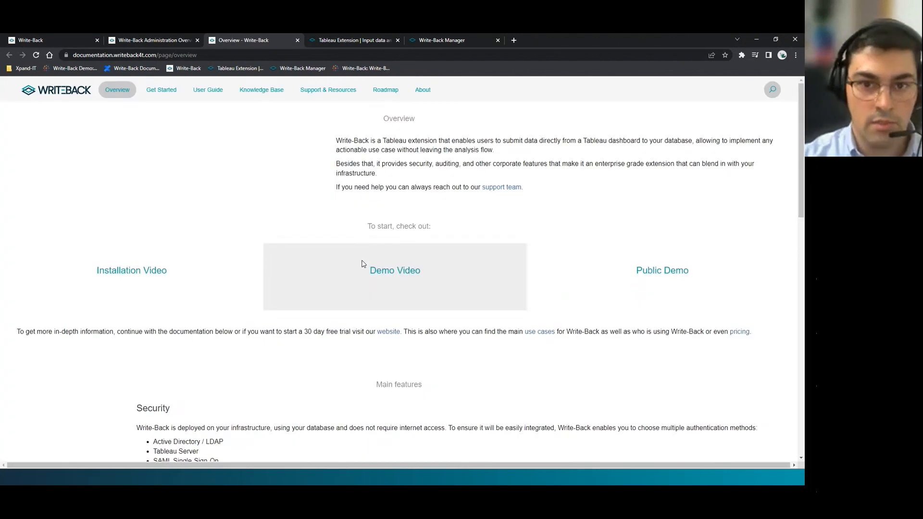
pyautogui.scroll(-15, 432, 298)
pyautogui.scroll(-1, 462, 317)
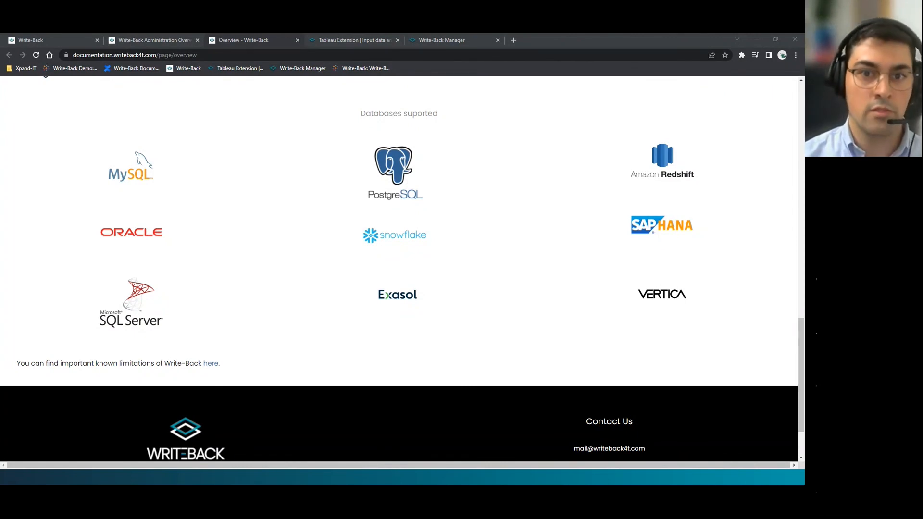
# Glance at the Write-Back homepage, minimise Chrome, and return to Tableau's Data Source page.
pyautogui.click(324, 36)
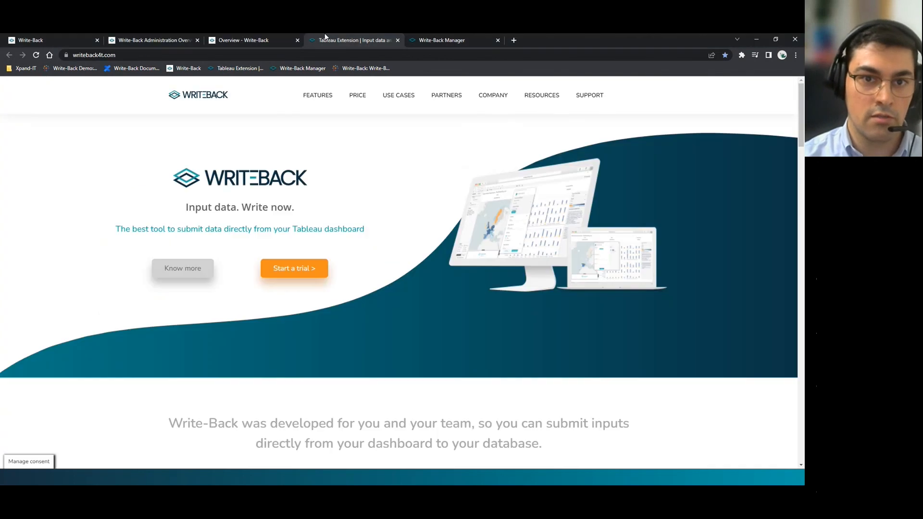
pyautogui.click(249, 40)
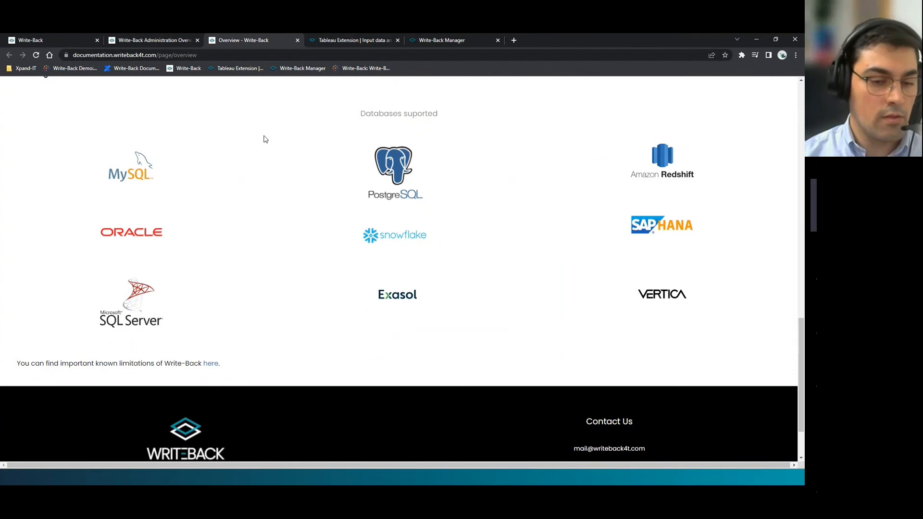
pyautogui.click(156, 477)
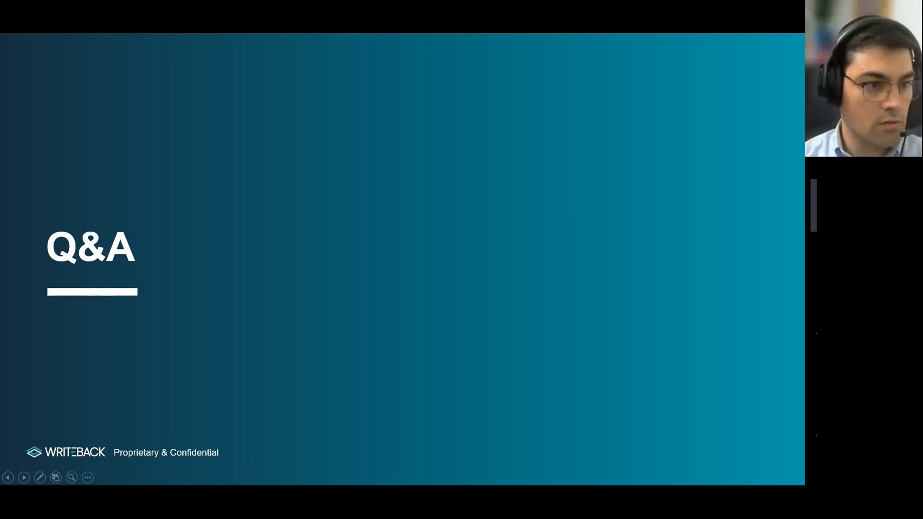
pyautogui.hotkey('alt', 'Tab')
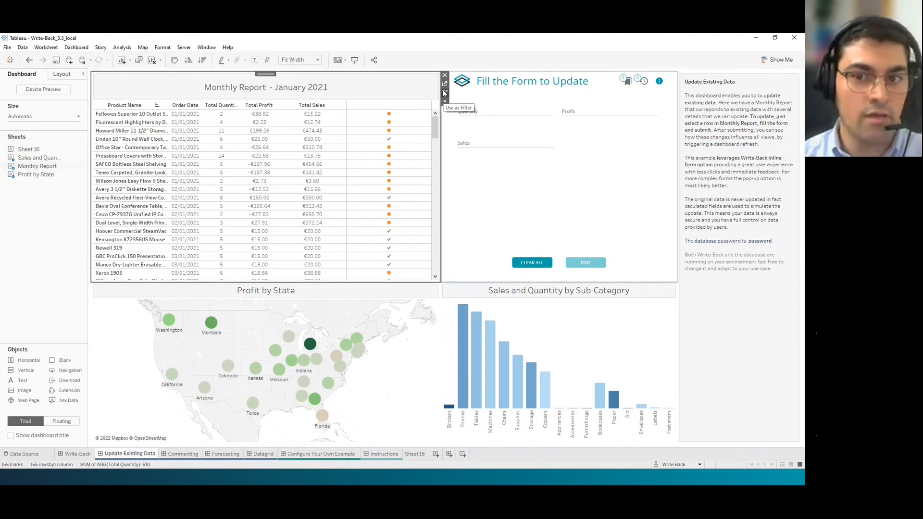
pyautogui.click(13, 454)
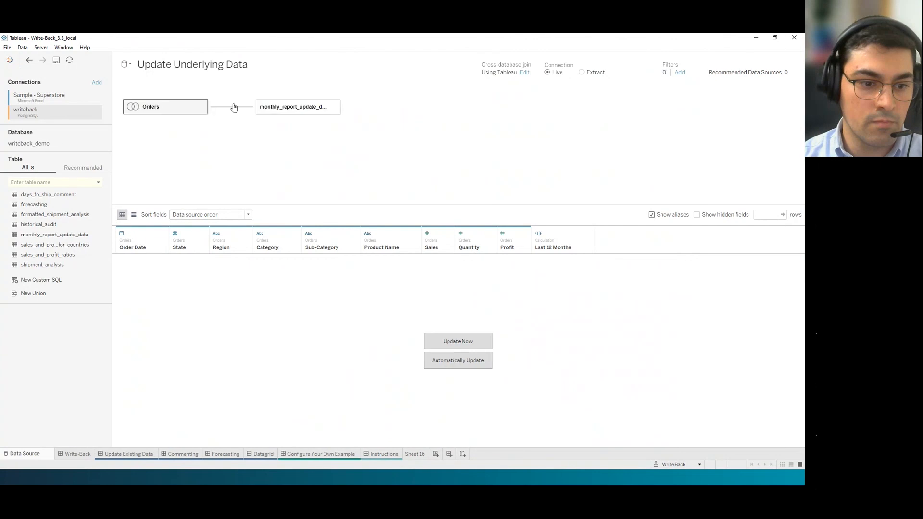
# Preview the monthly_report_update_data table's columns and rows on the Data Source page.
pyautogui.click(458, 341)
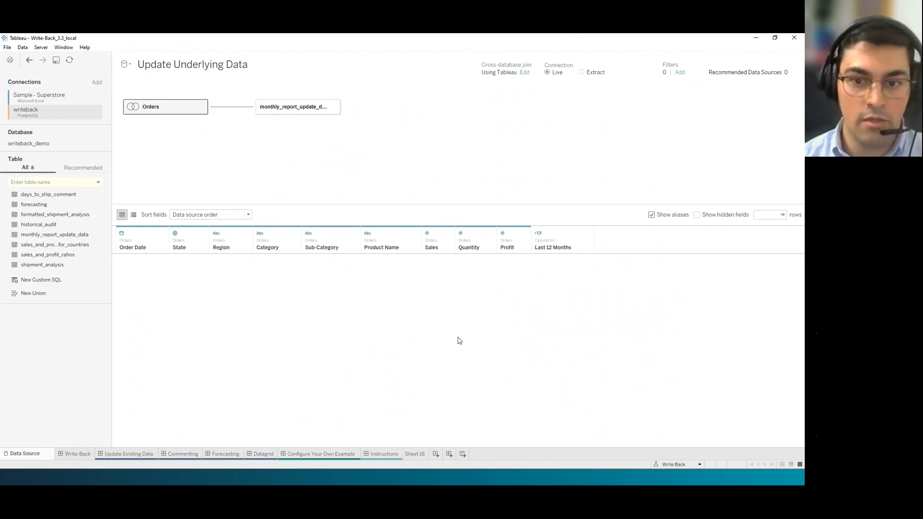
pyautogui.click(302, 110)
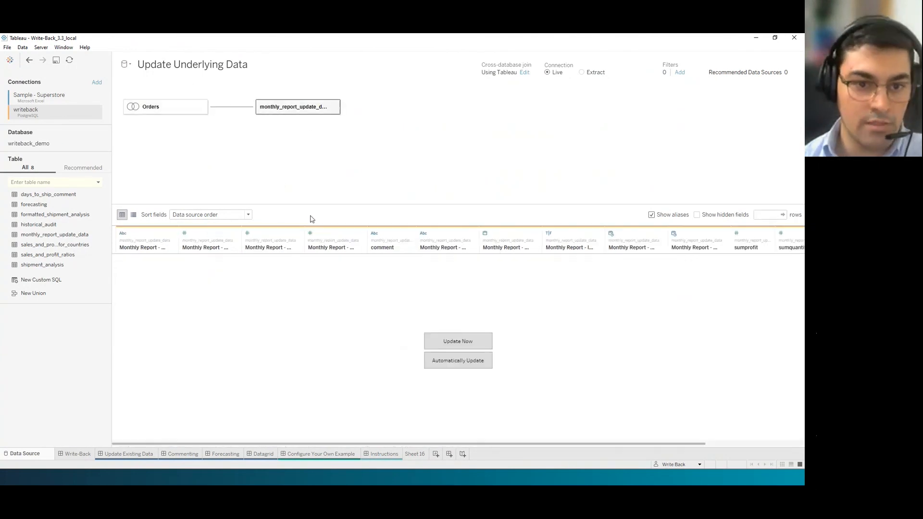
pyautogui.click(465, 343)
pyautogui.moveTo(392, 444); pyautogui.dragTo(305, 439)
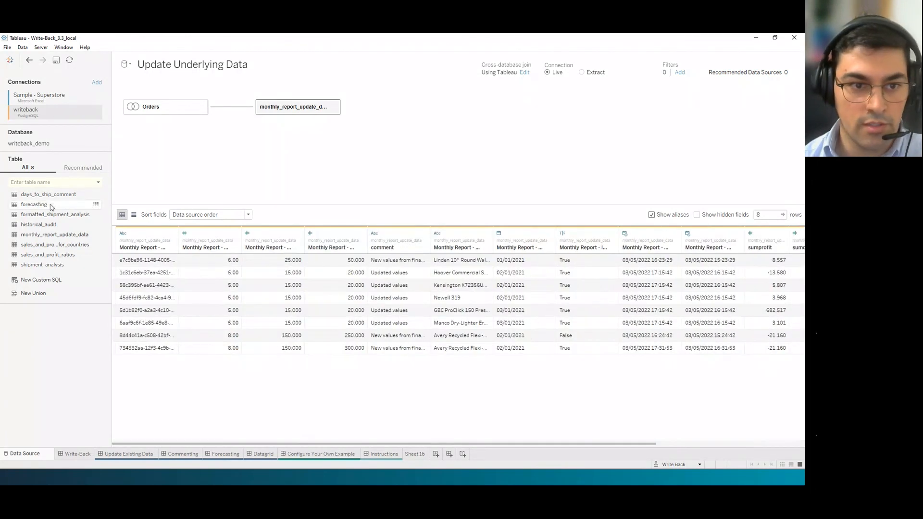
# View all 8 update rows sorted by ISACTIVE, noting the one False row, then return to the dashboard.
pyautogui.click(96, 234)
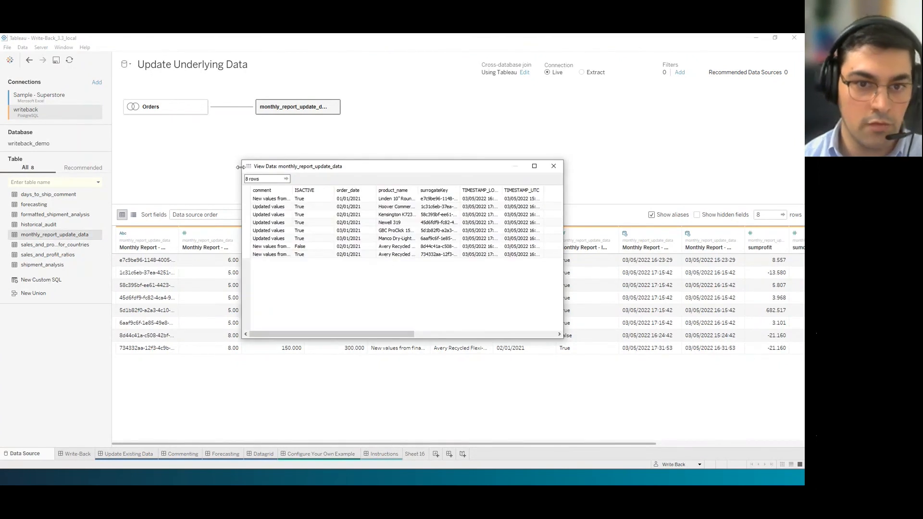
pyautogui.click(310, 255)
pyautogui.click(306, 190)
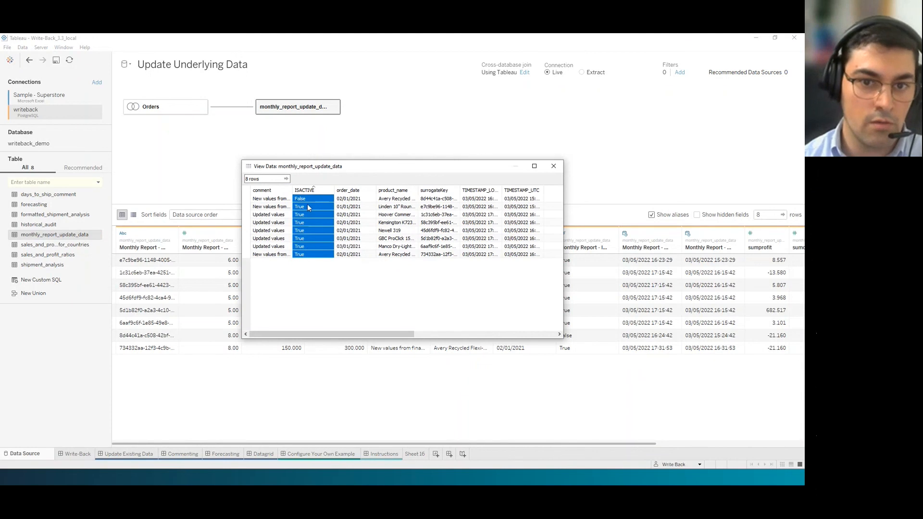
pyautogui.click(309, 200)
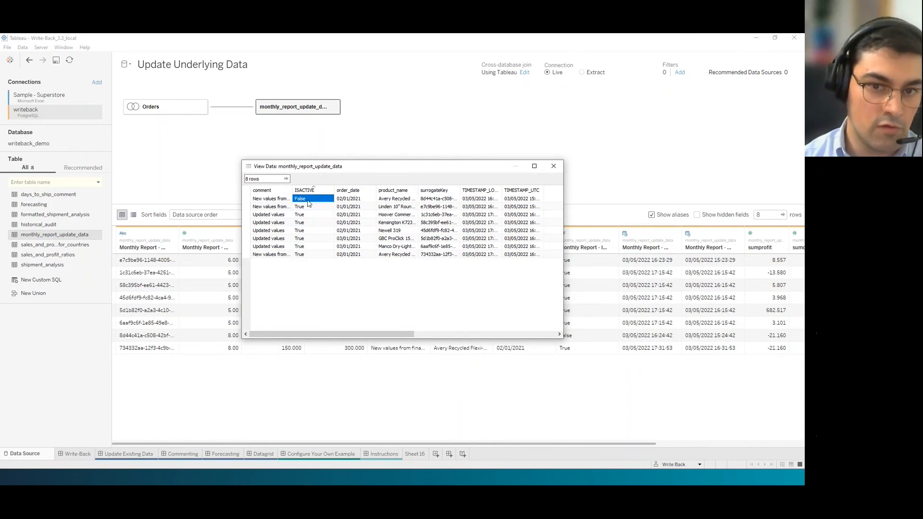
pyautogui.click(553, 166)
pyautogui.click(128, 454)
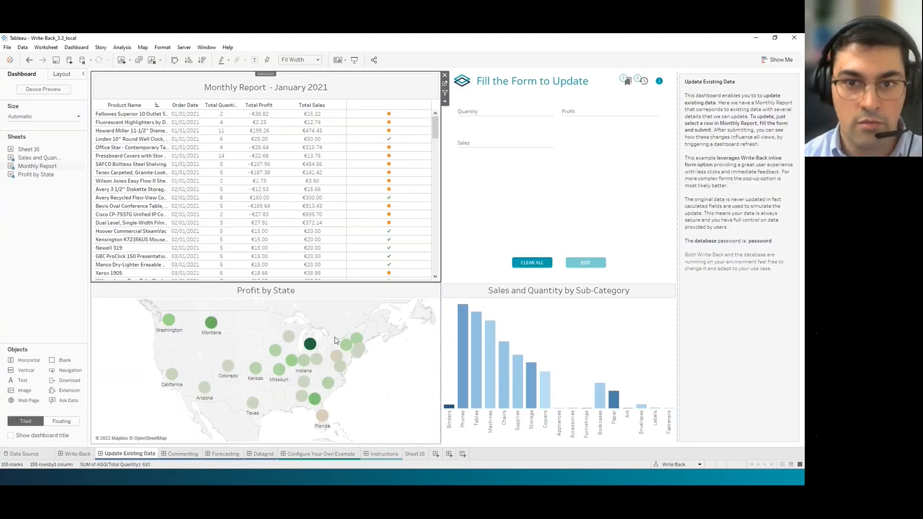
# Inspect the ISNULL logic in the Monthly Report's Total Profit calculation without changing it, then go to Write-Back.
pyautogui.click(444, 83)
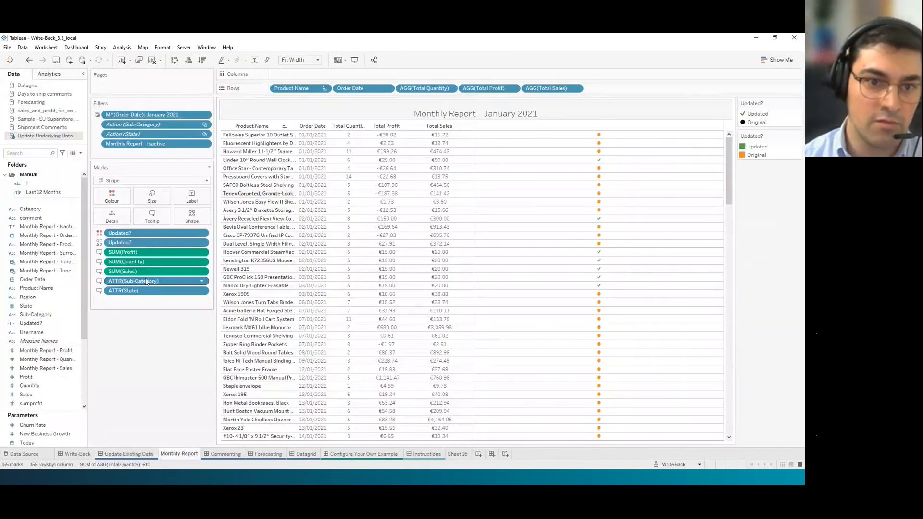
pyautogui.scroll(-5, 46, 358)
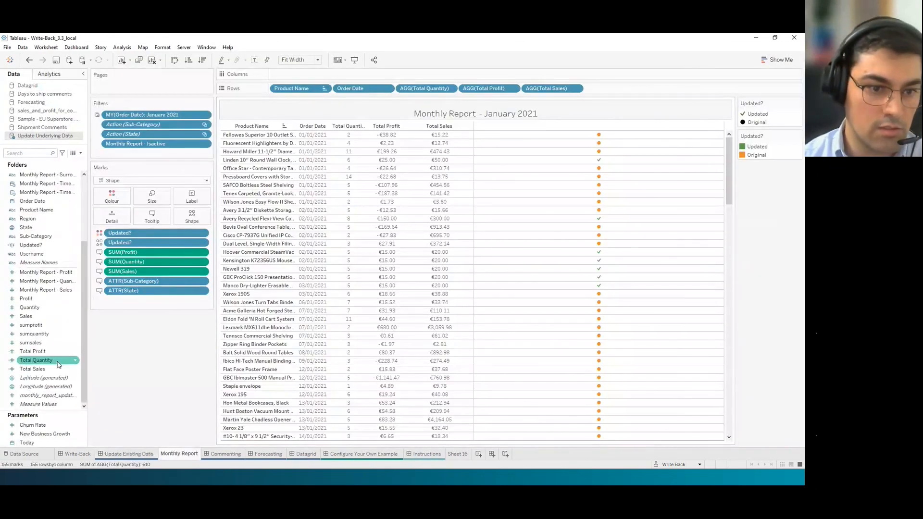
pyautogui.rightClick(33, 352)
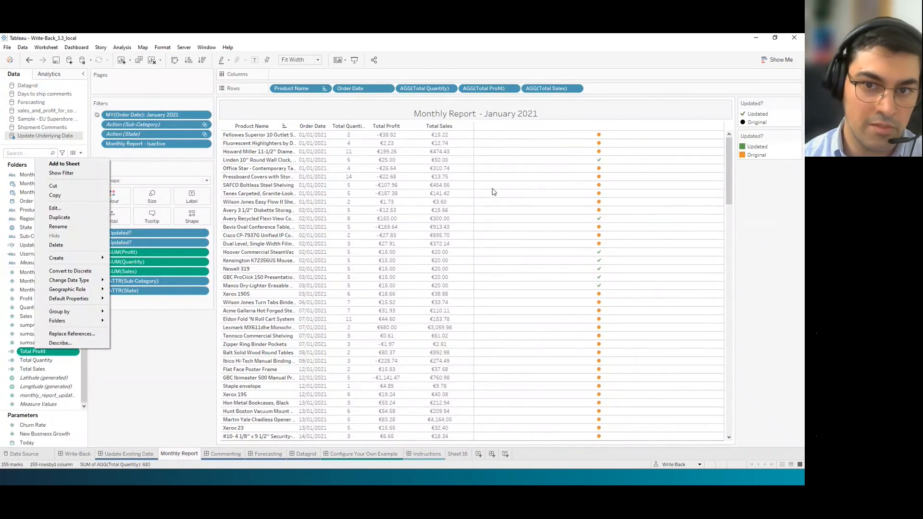
pyautogui.click(57, 209)
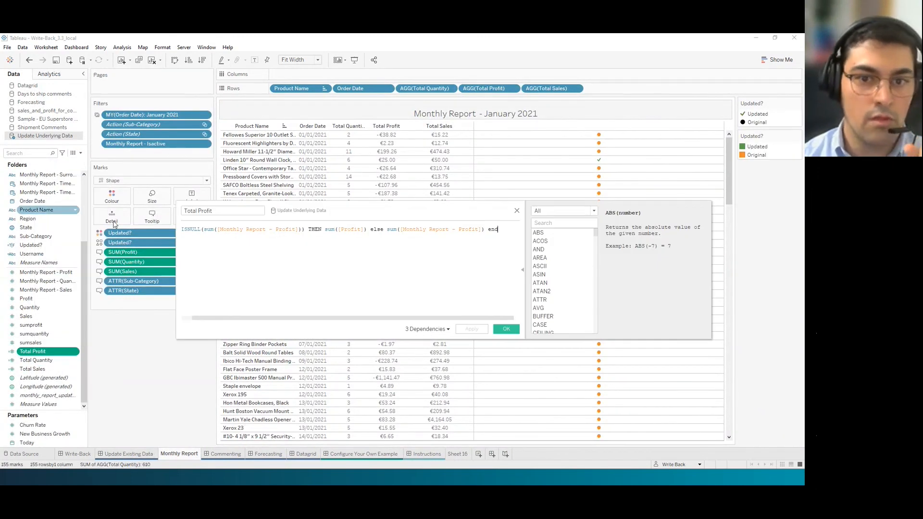
pyautogui.moveTo(184, 228); pyautogui.dragTo(485, 230)
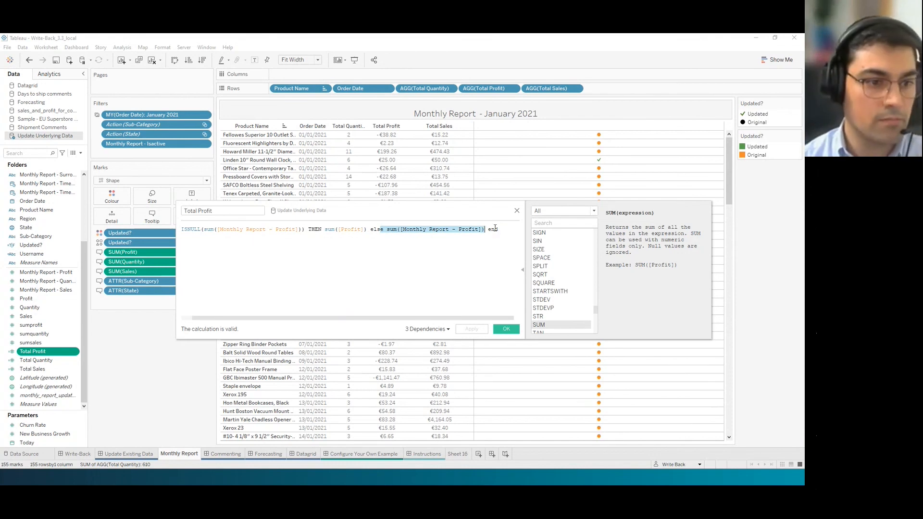
pyautogui.click(517, 210)
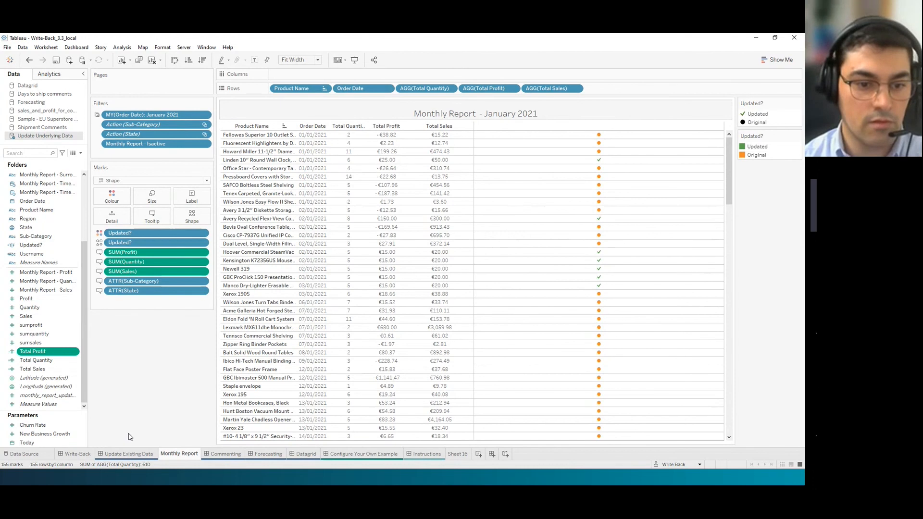
pyautogui.click(91, 456)
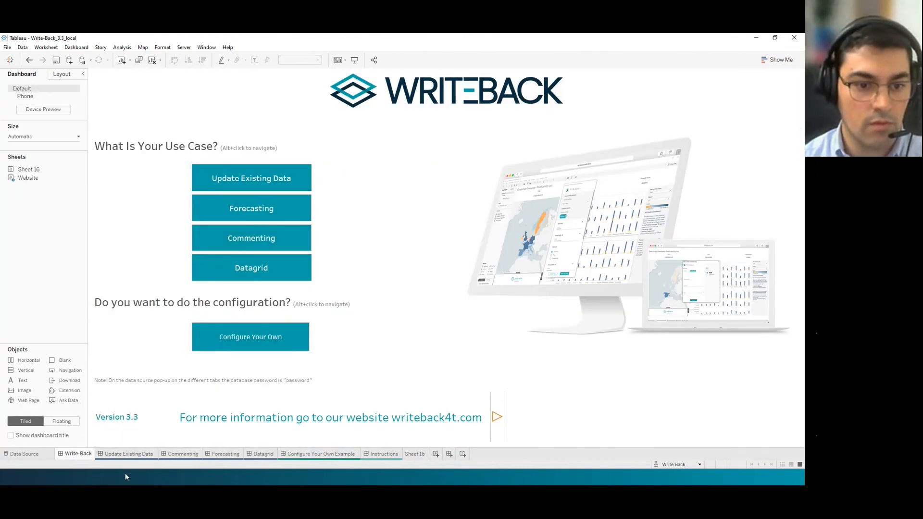
# Check the Ship Summary sheet behind the Commenting dashboard's Shipped Late bars, then return and clear the selection.
pyautogui.click(128, 455)
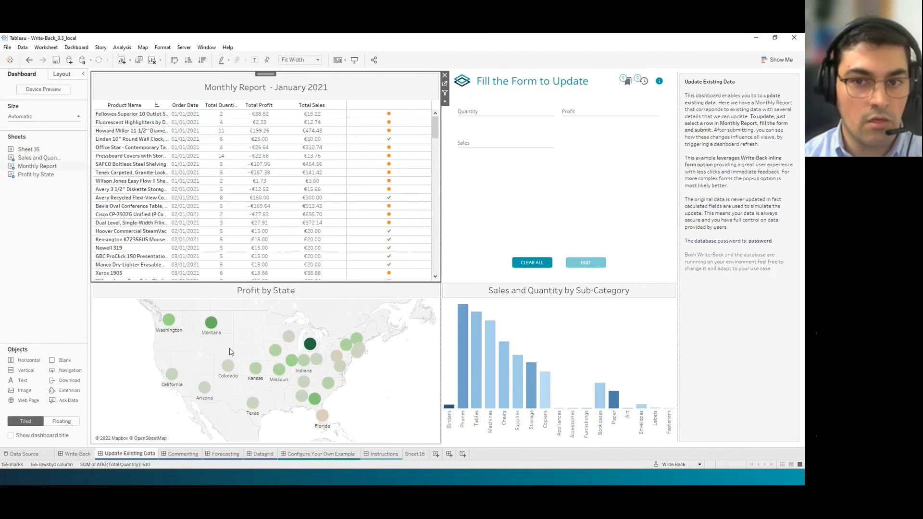
pyautogui.click(188, 455)
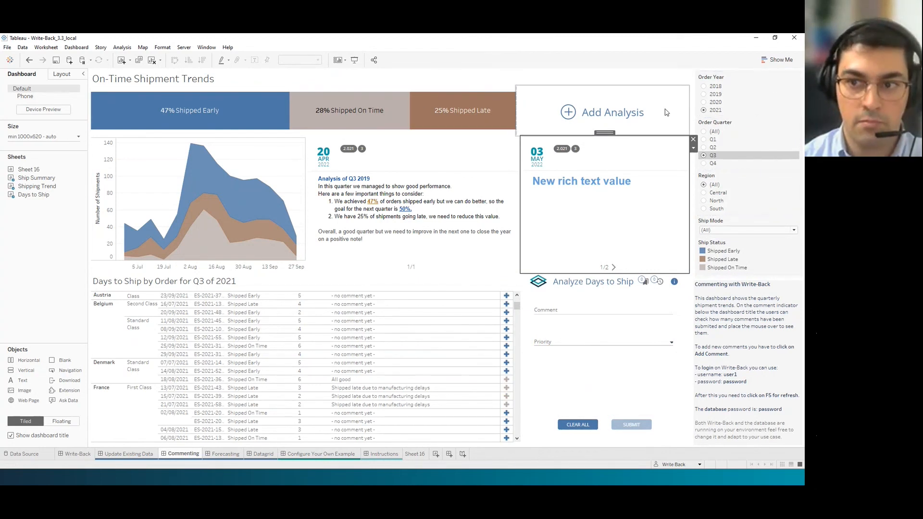
pyautogui.click(609, 98)
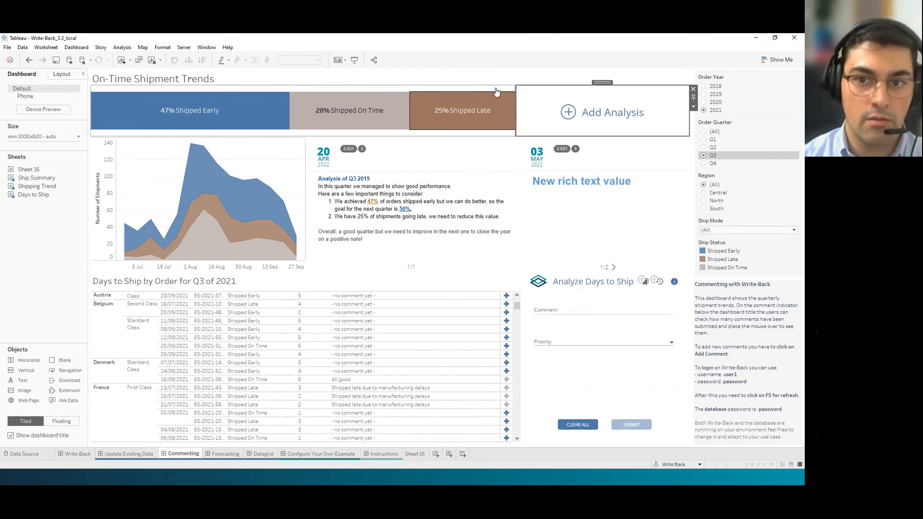
pyautogui.click(500, 116)
pyautogui.click(520, 98)
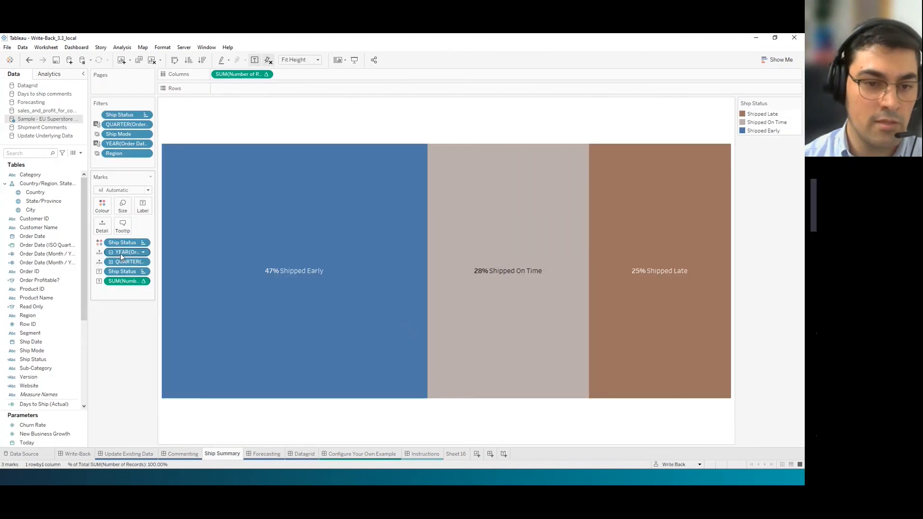
pyautogui.click(183, 454)
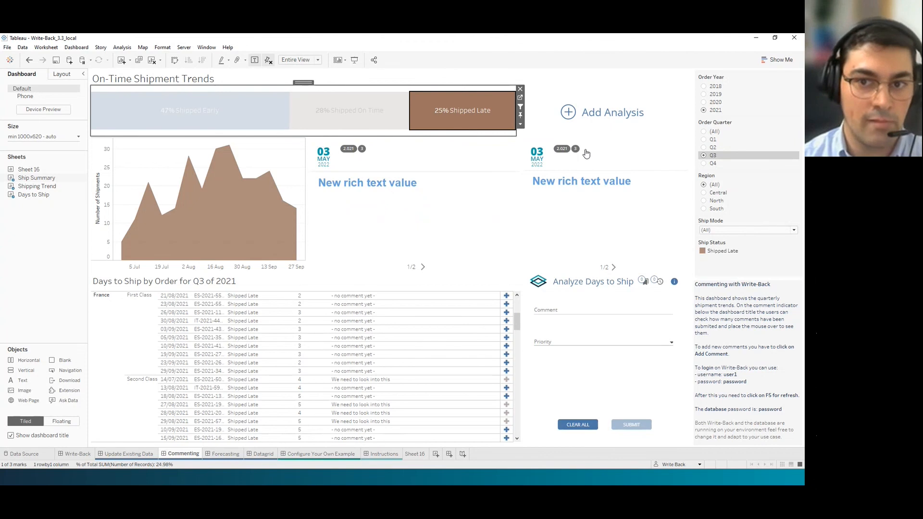
pyautogui.click(651, 134)
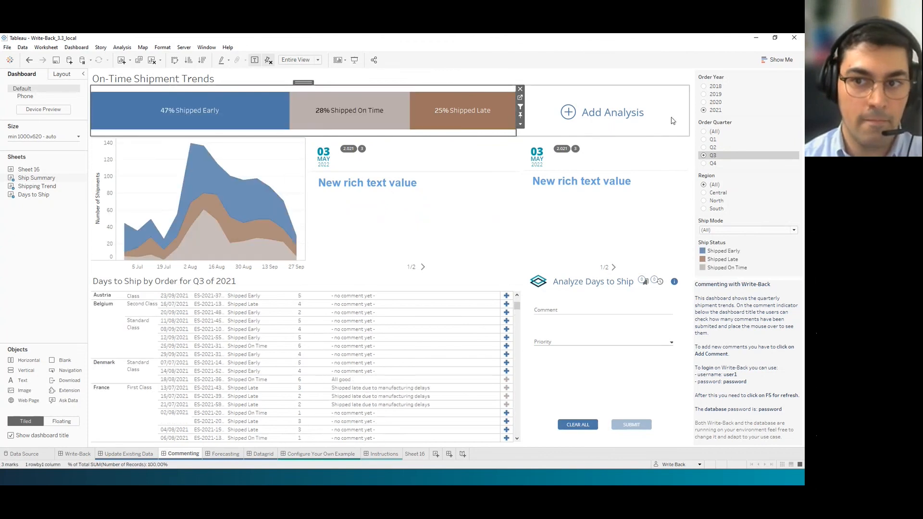
pyautogui.click(693, 106)
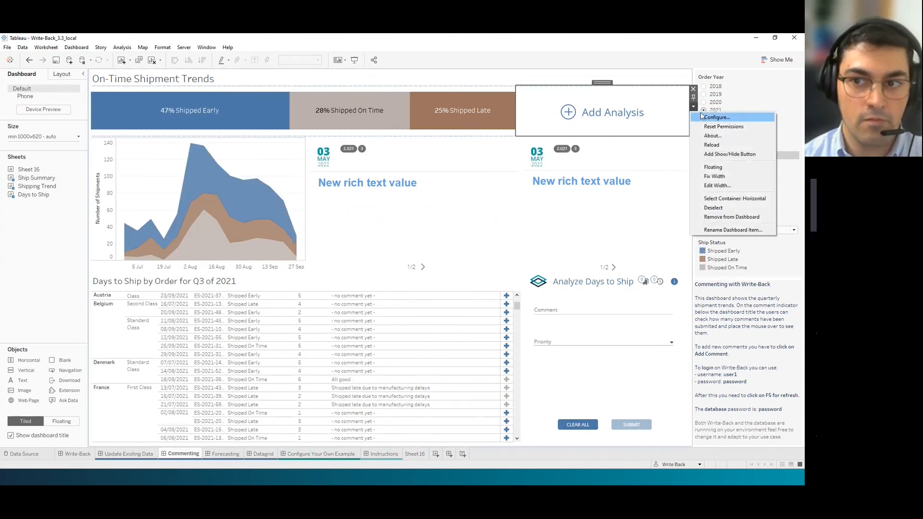
pyautogui.click(695, 117)
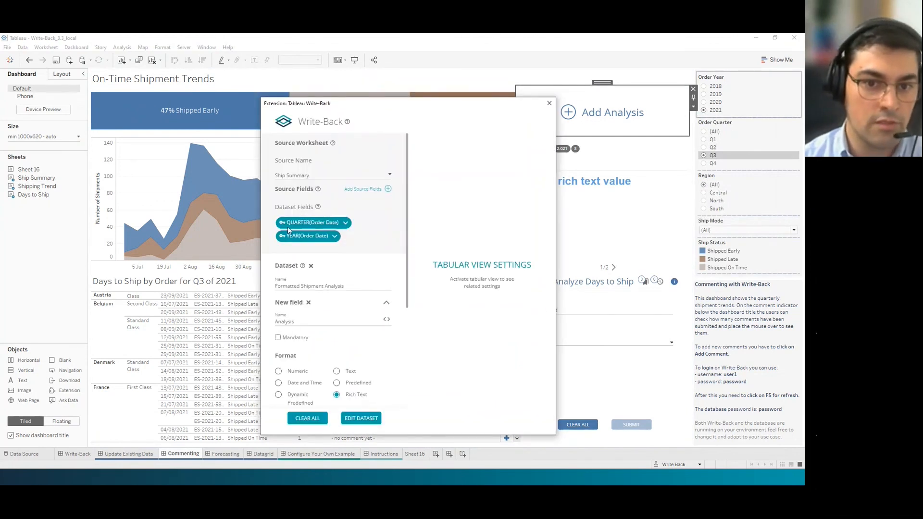
pyautogui.click(387, 189)
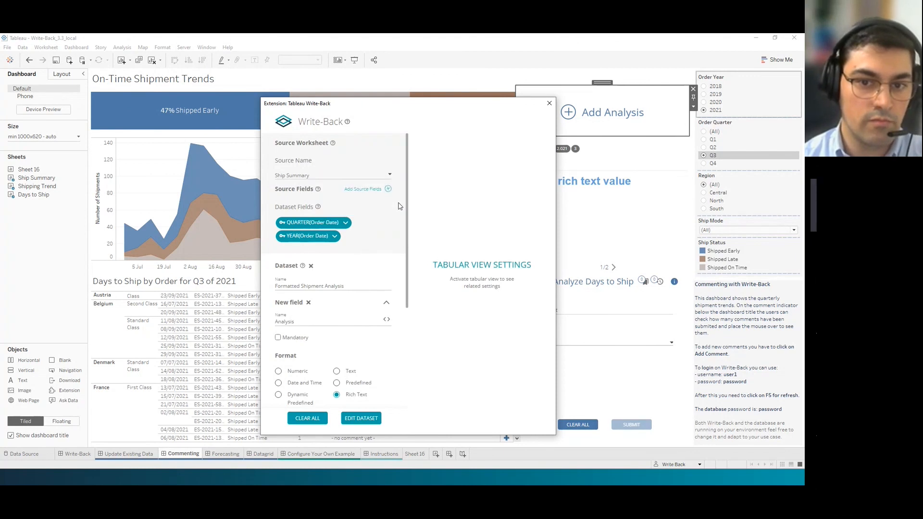
pyautogui.click(549, 103)
pyautogui.click(74, 242)
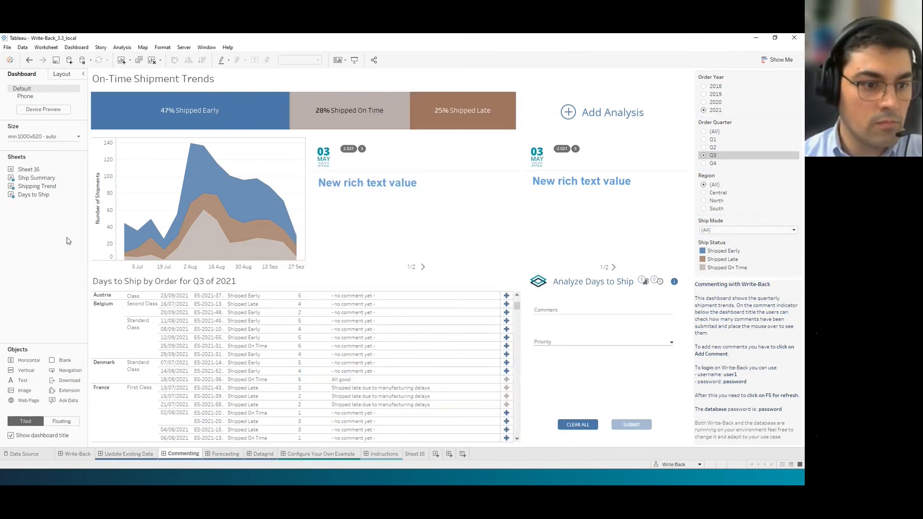